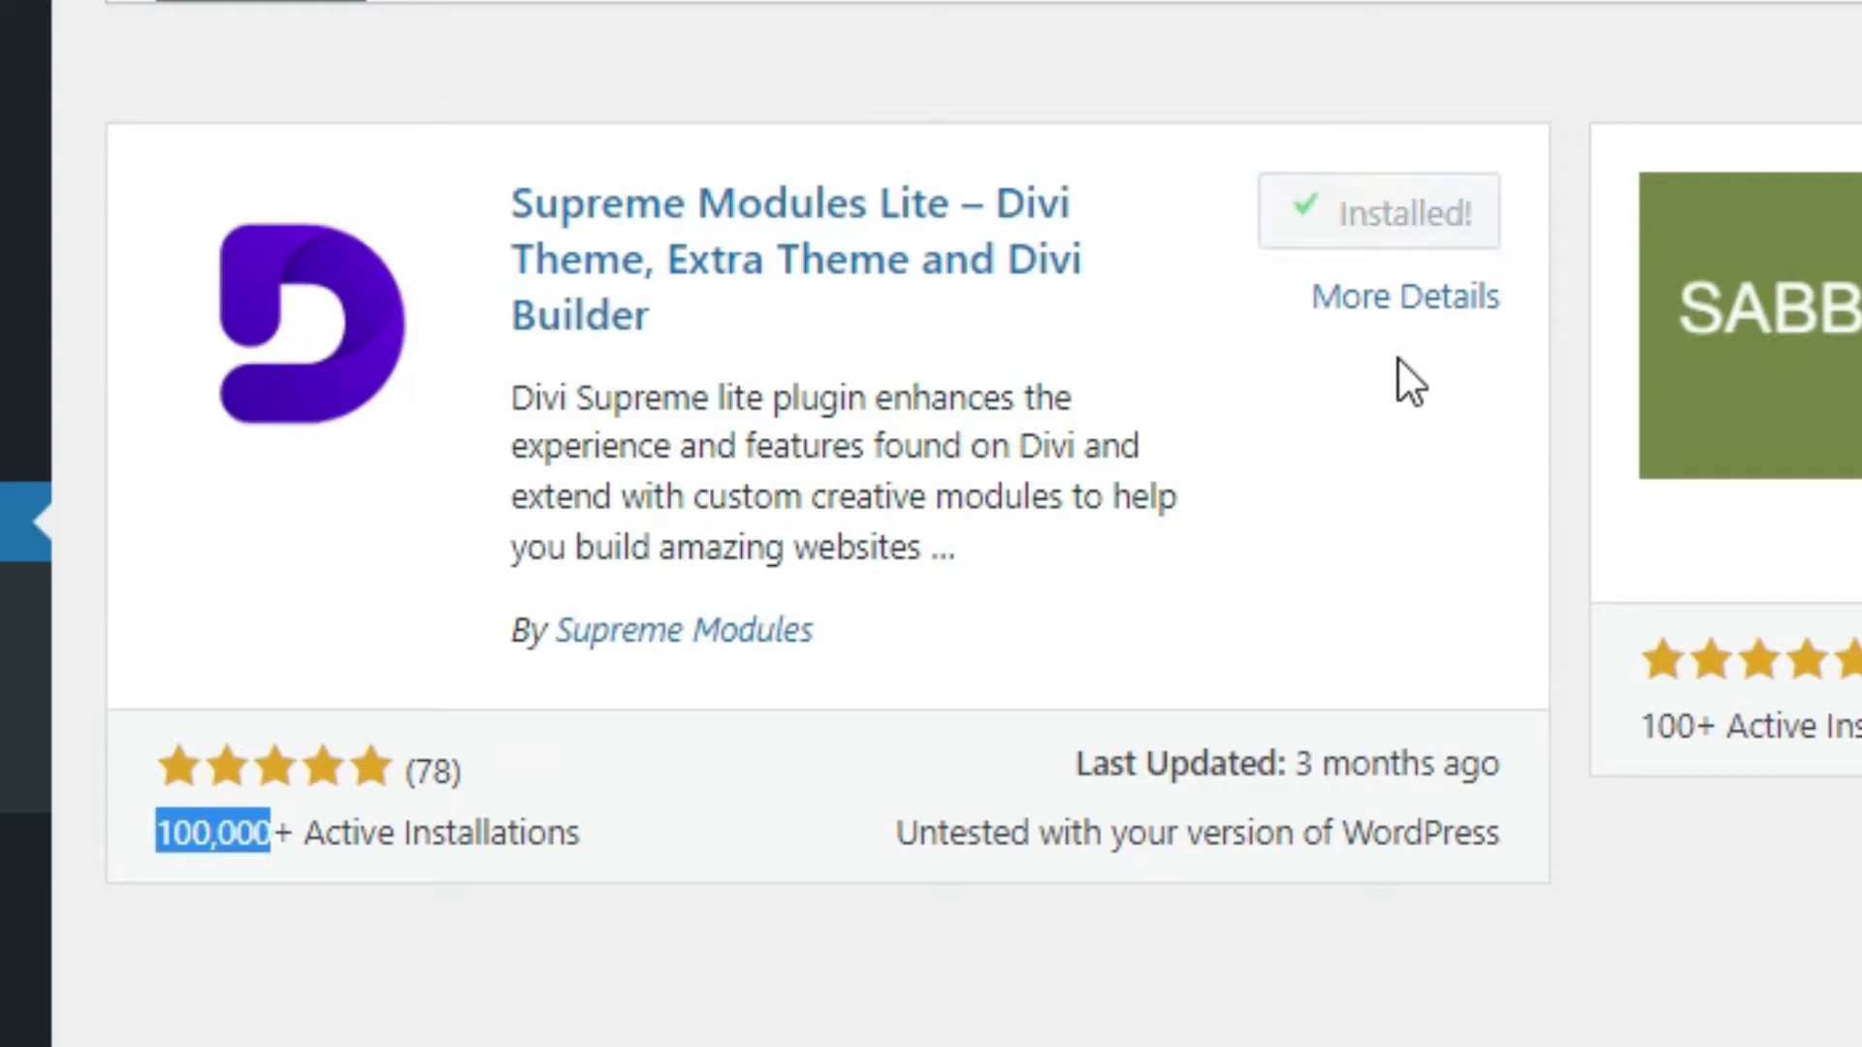
Step: Activate the newly installed Supreme Modules Lite plugin
left_click(1419, 229)
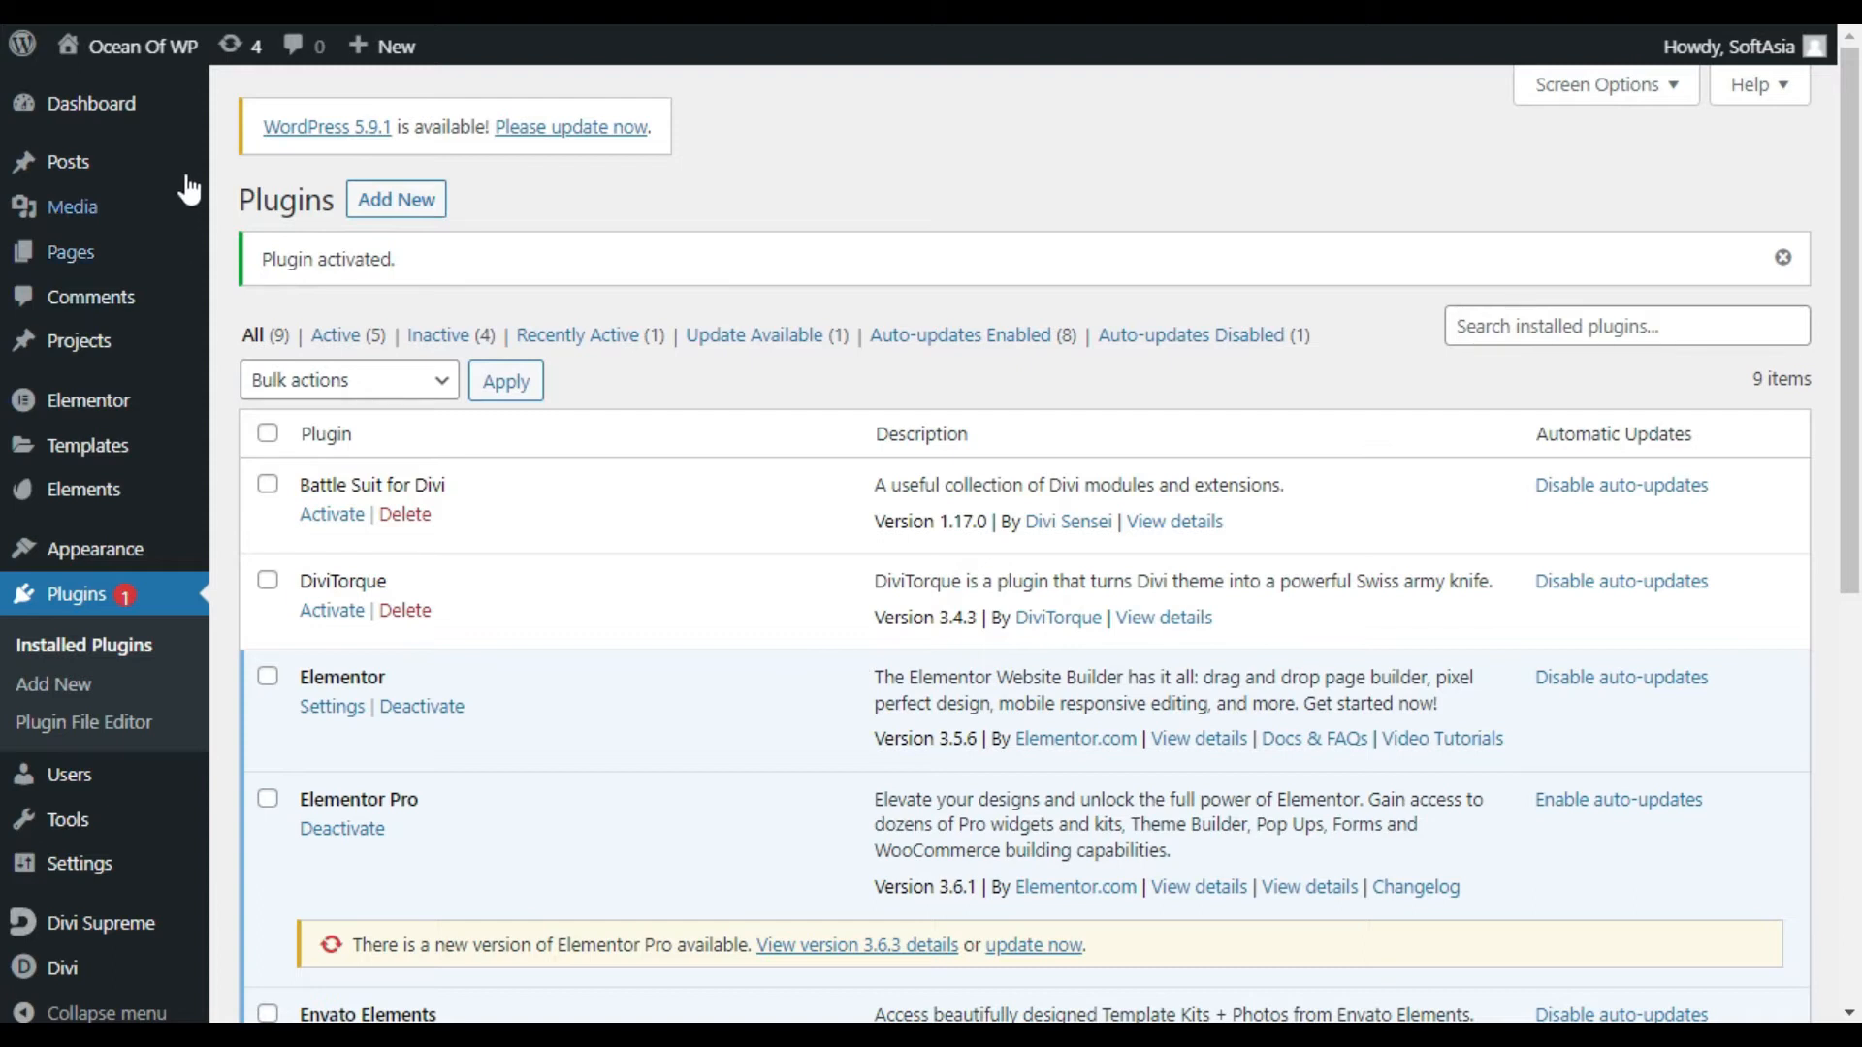
Step: Open the 'layone' page in the Divi Visual Builder from the admin Pages list
mouse_move(156, 111)
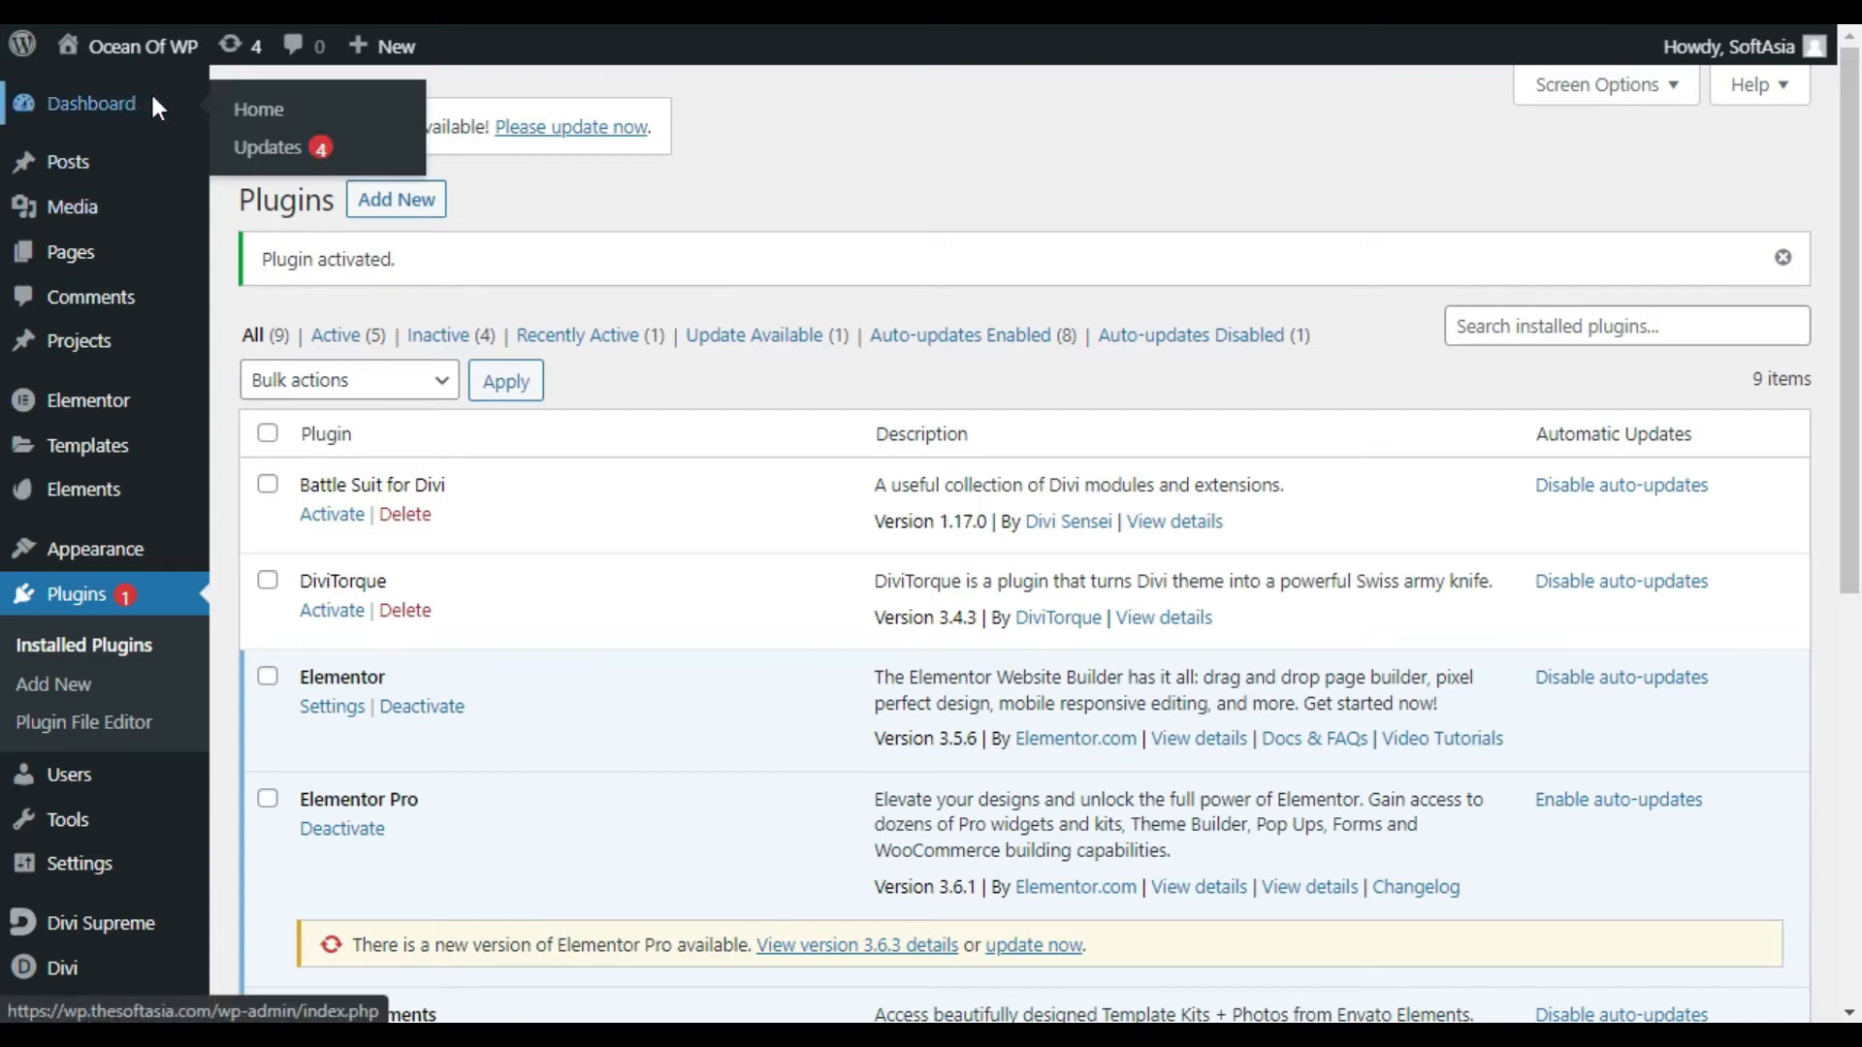
left_click(155, 111)
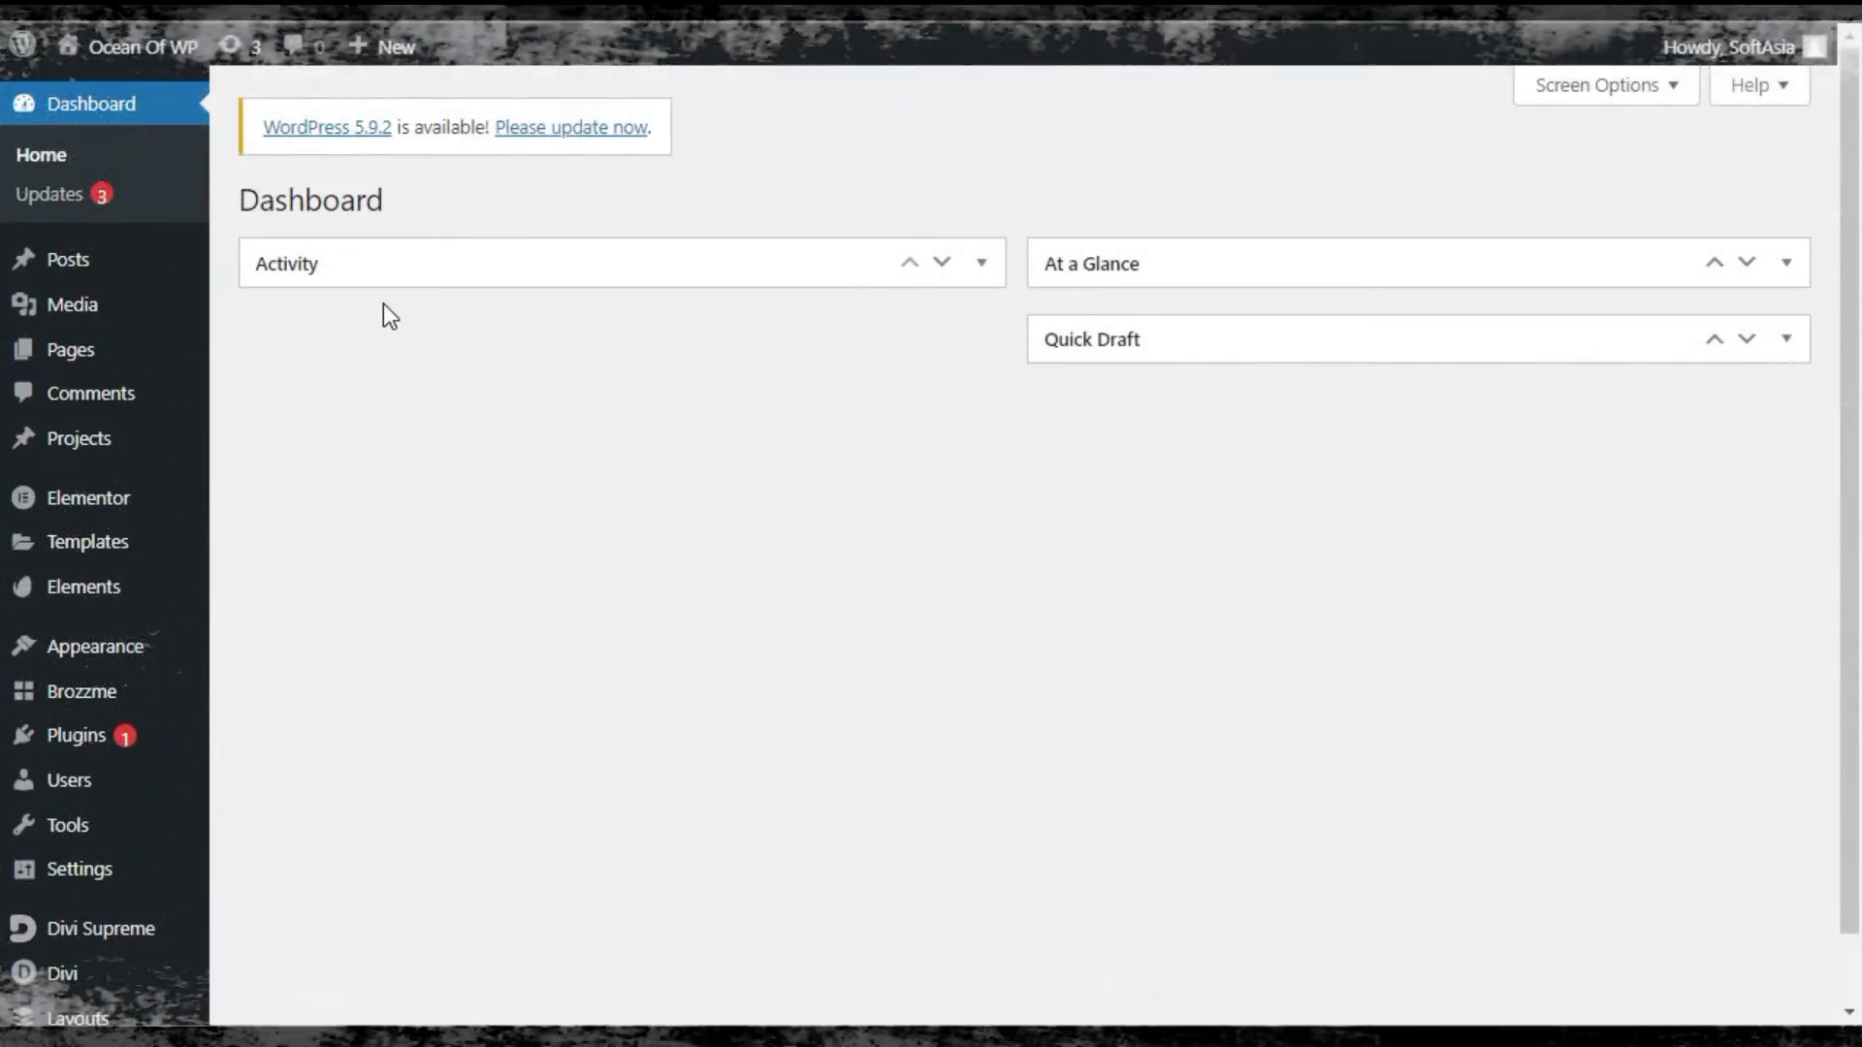
mouse_move(115, 271)
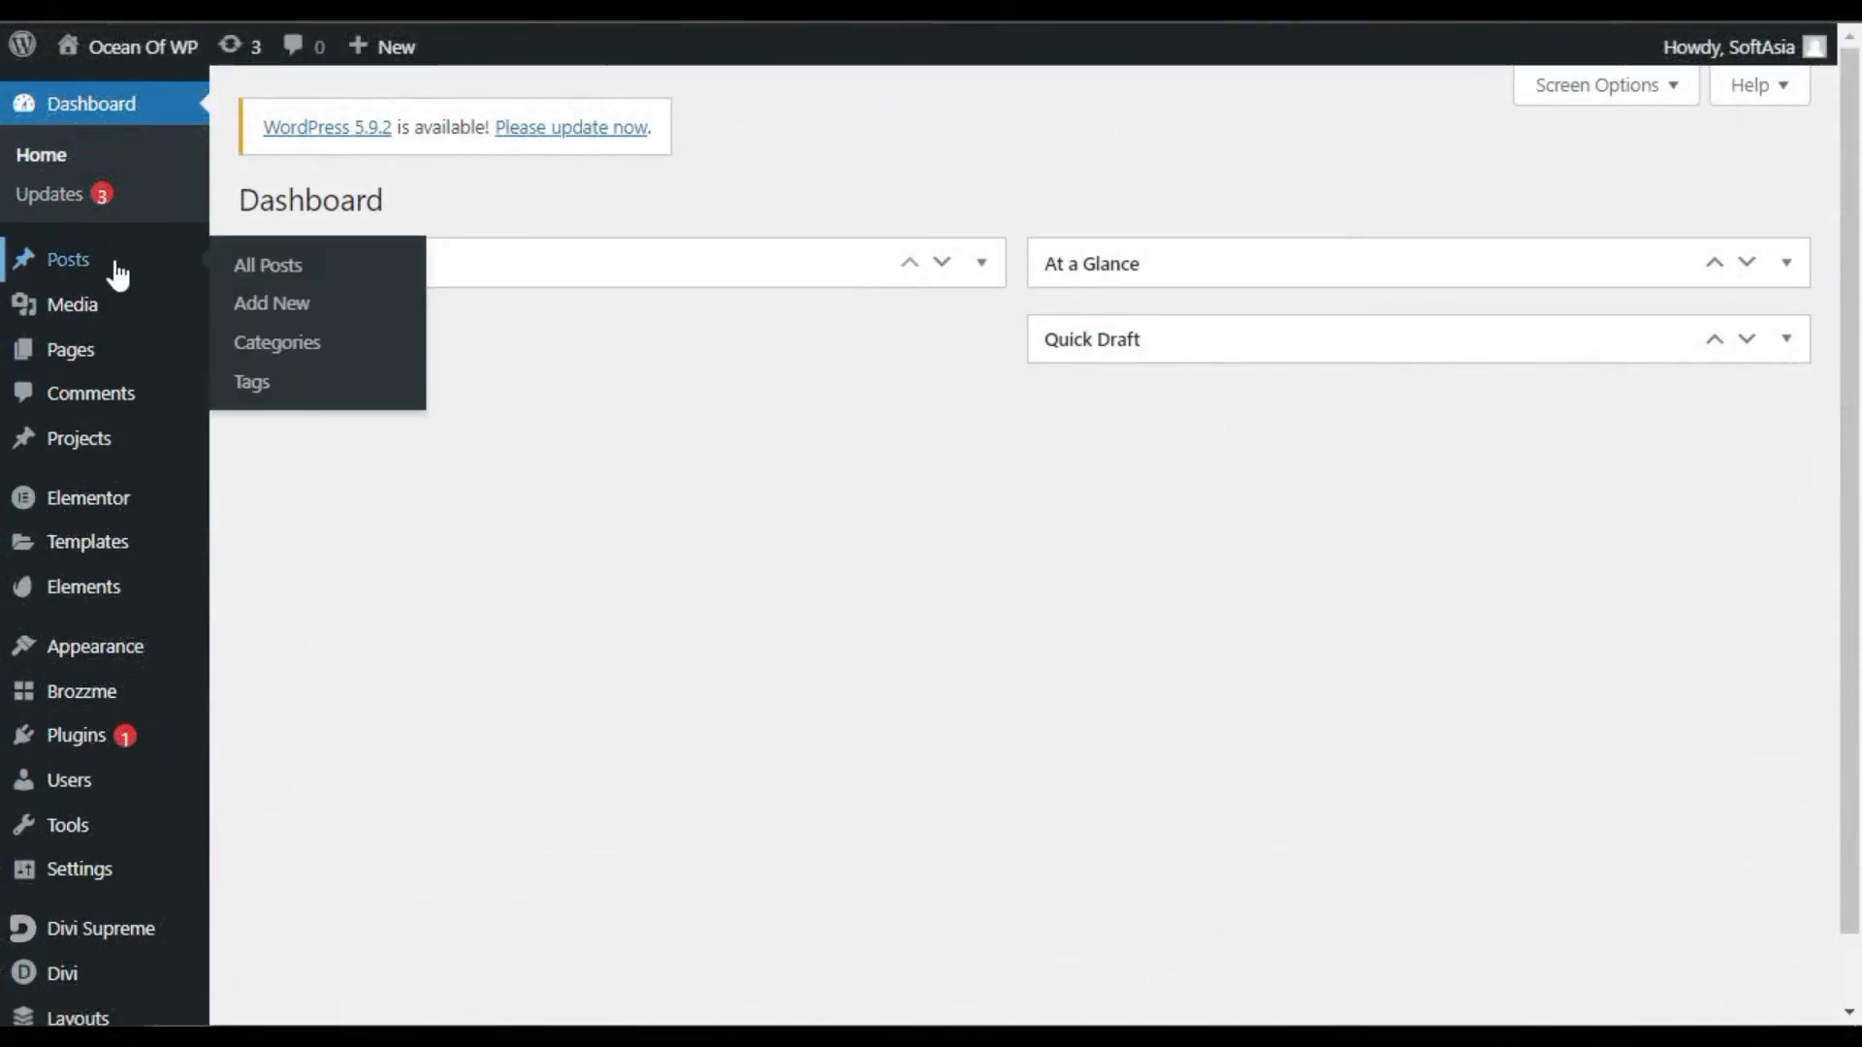
mouse_move(128, 363)
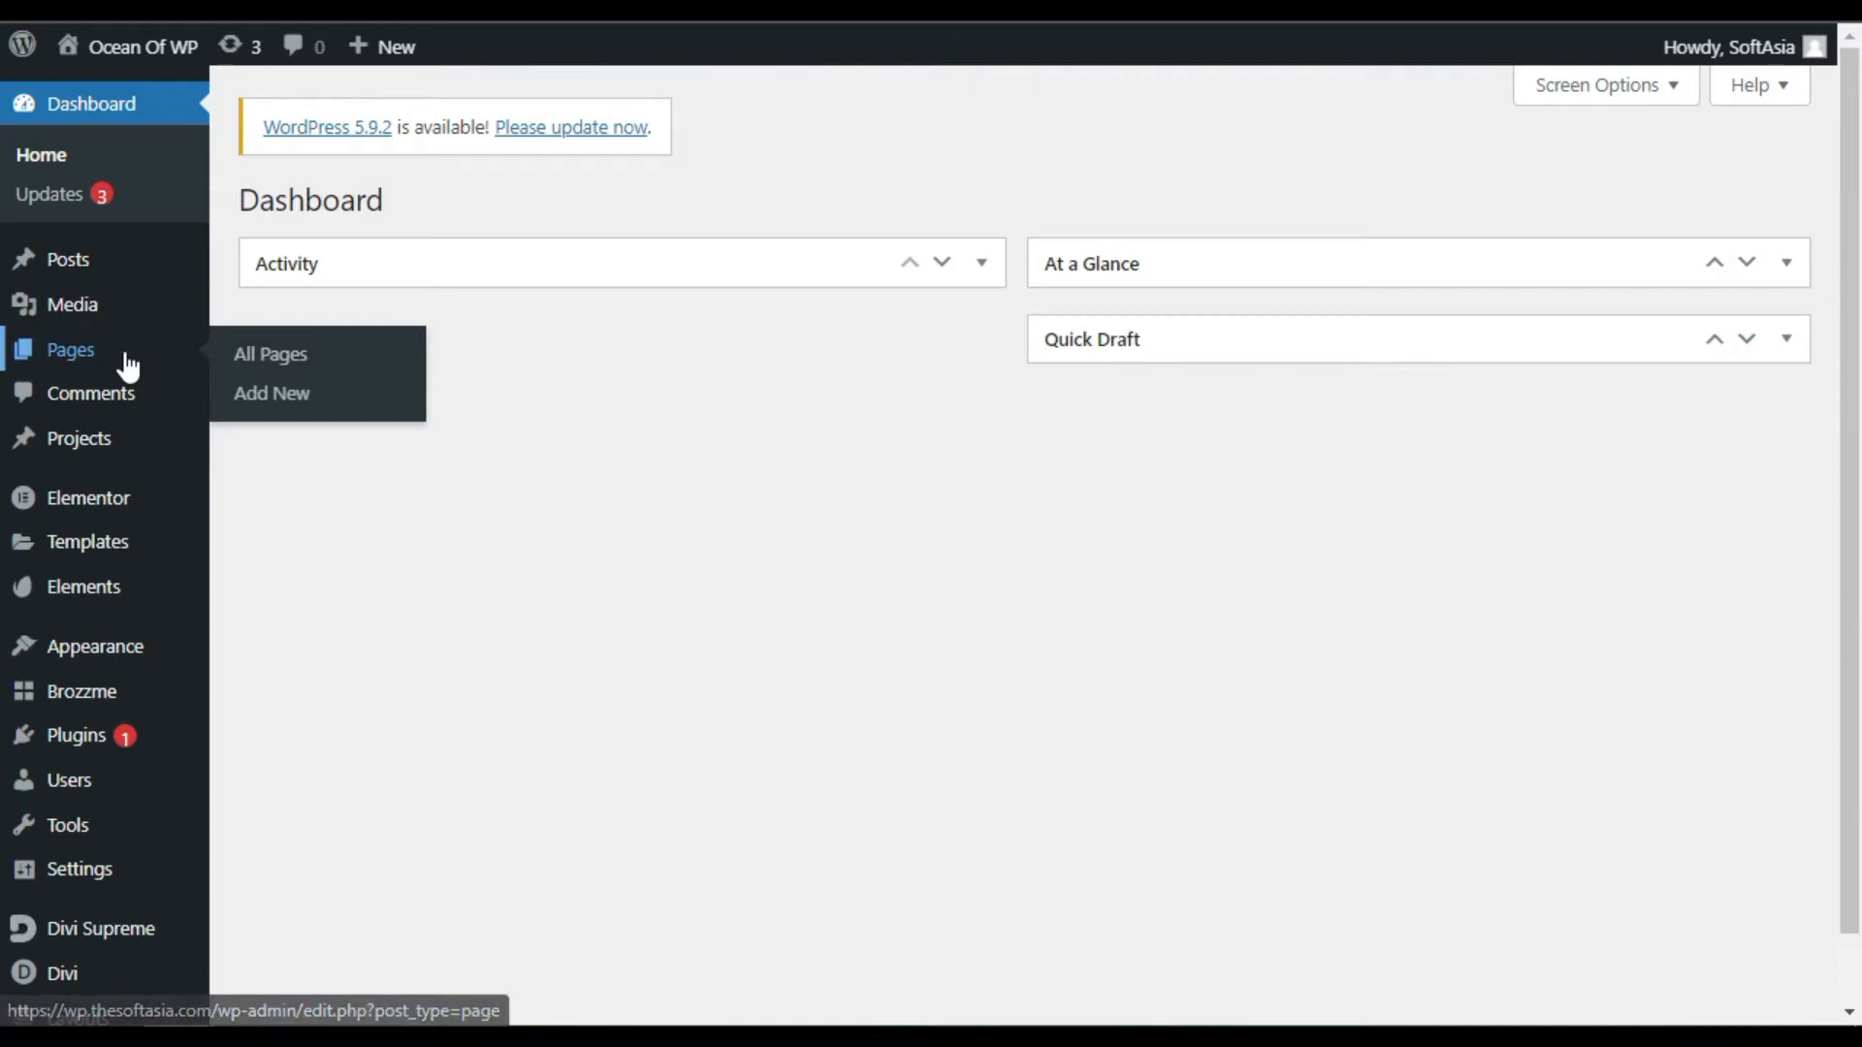
scroll(846, 427, "down", 2)
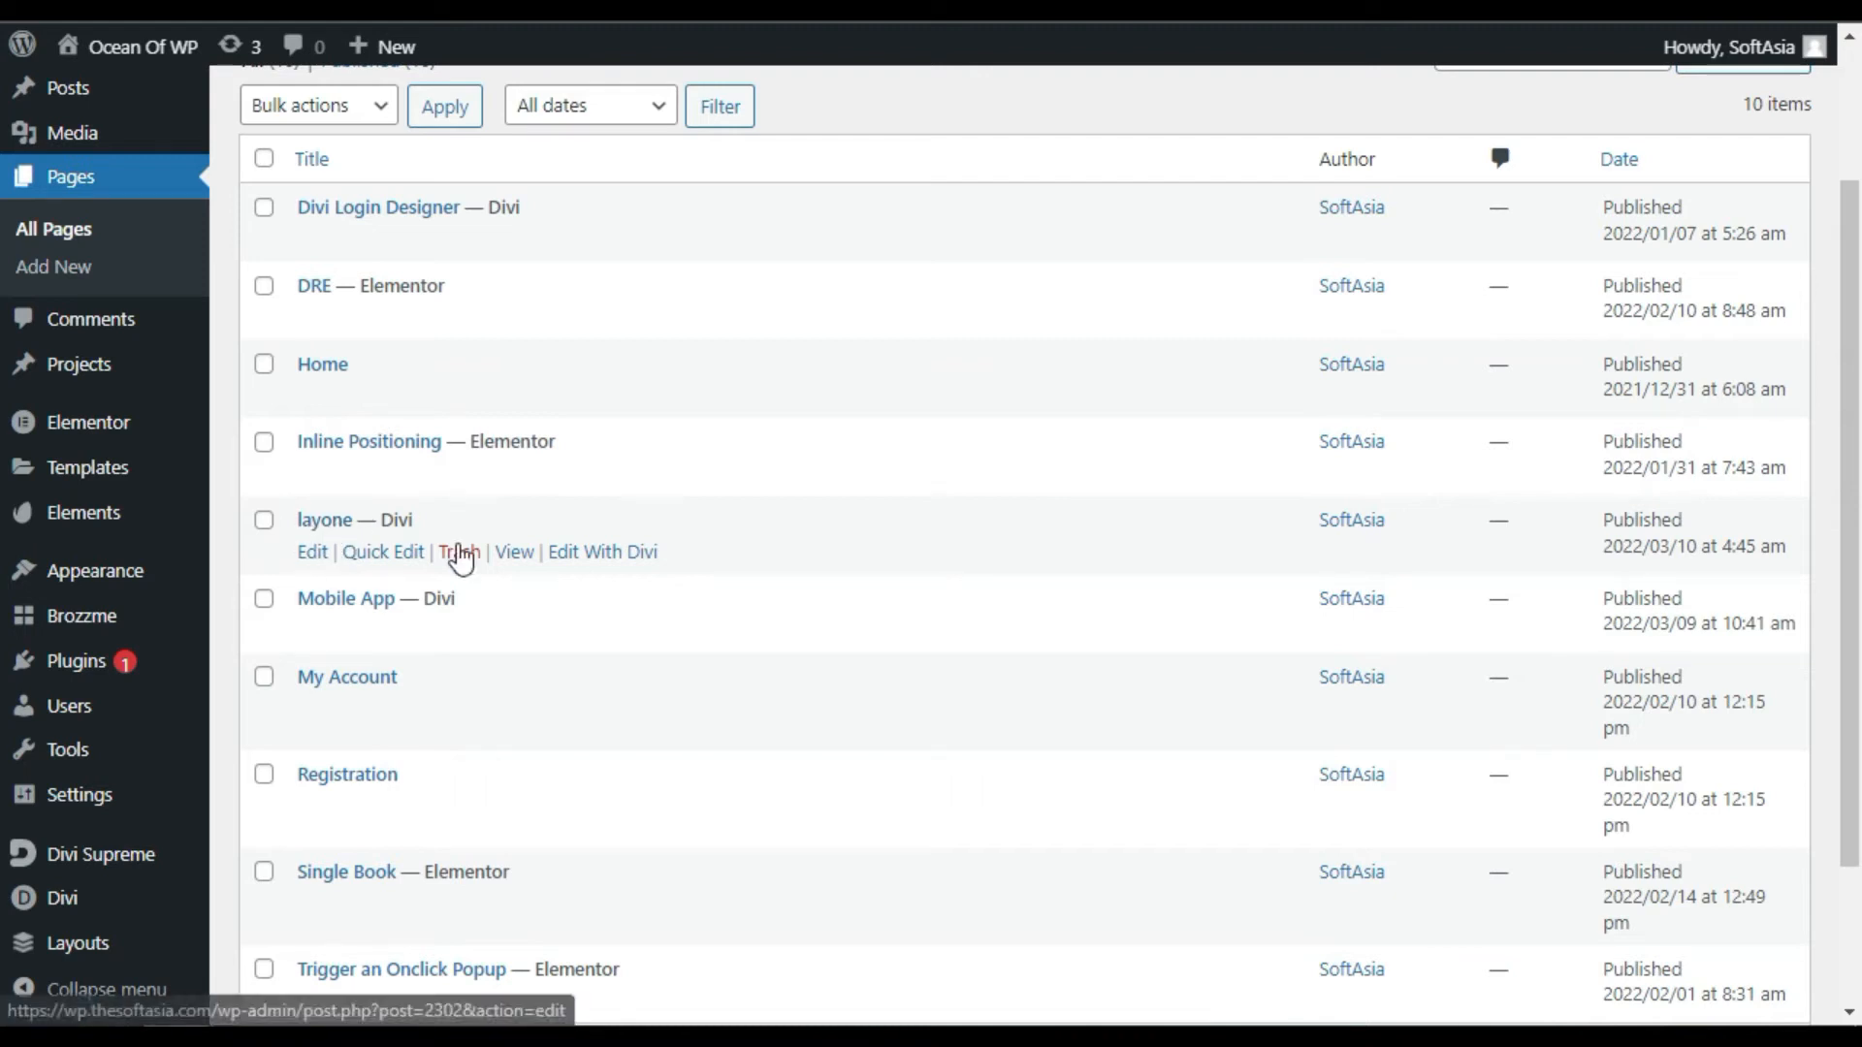
left_click(624, 569)
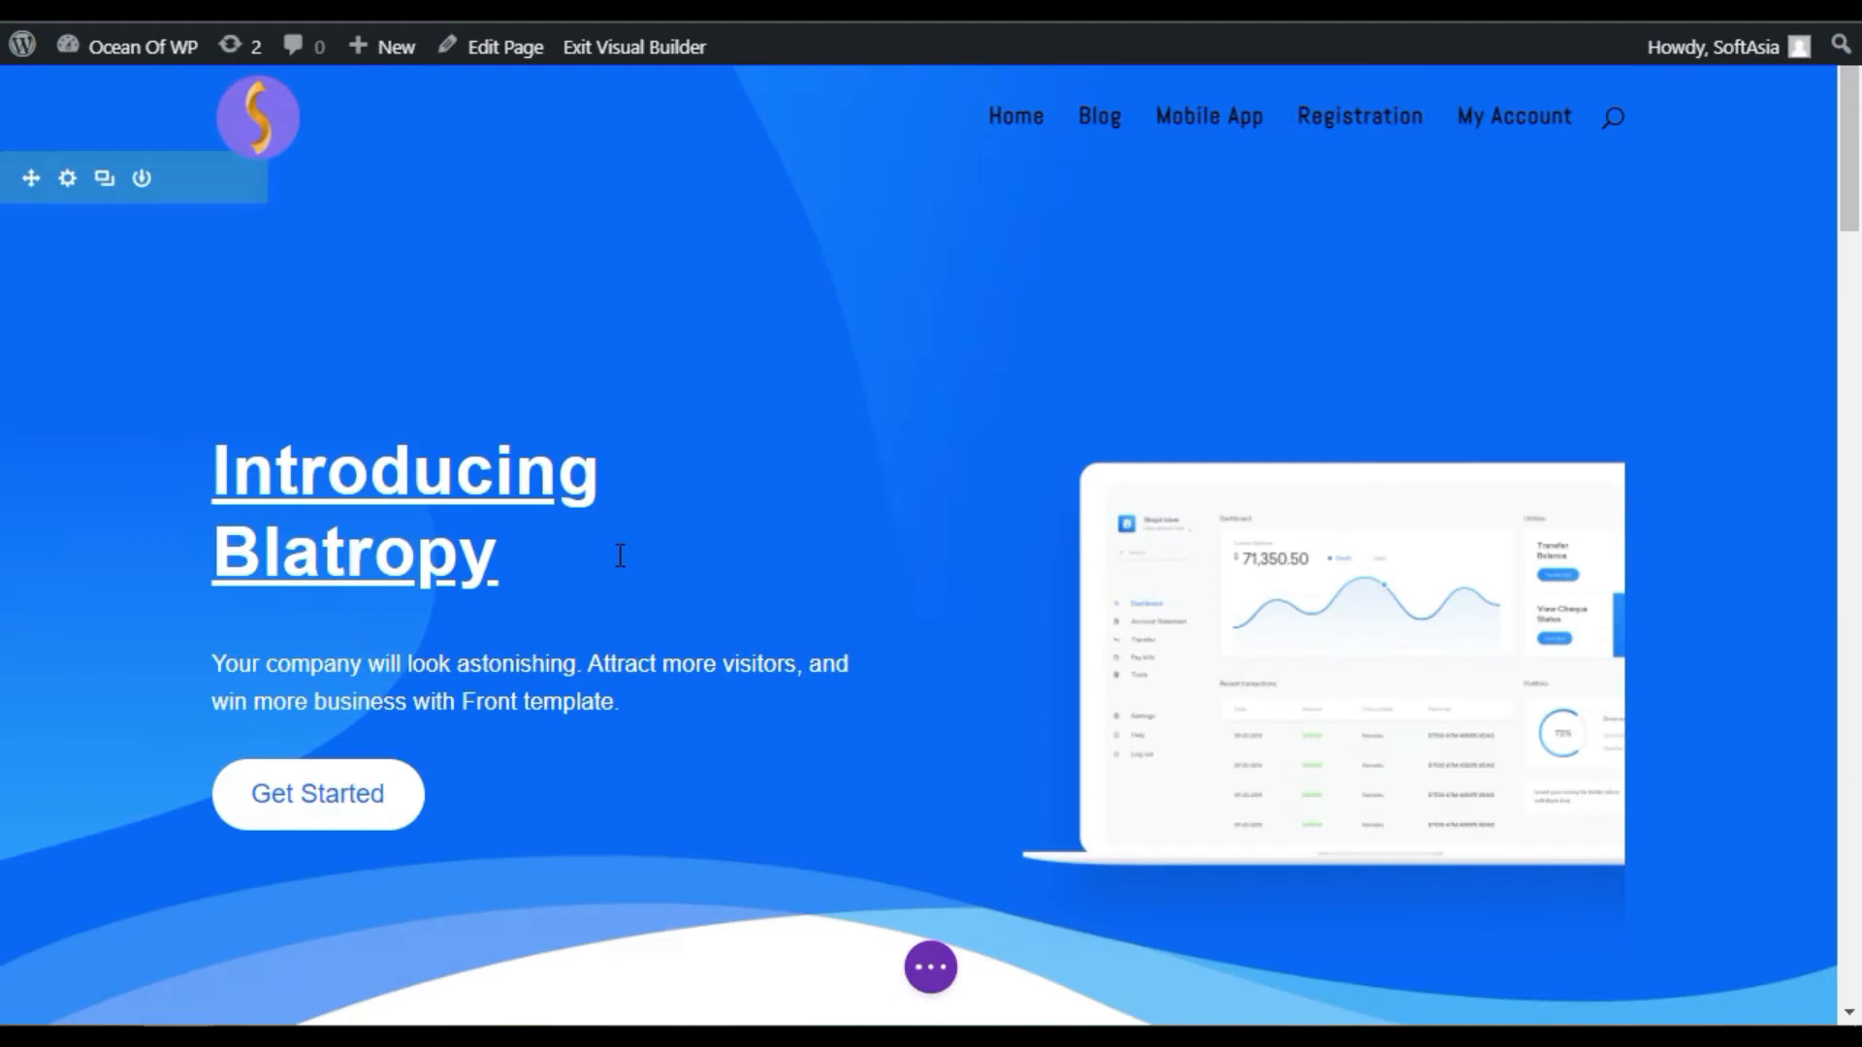
Step: Add a module to the newsletter section's empty left column and scroll to the Supreme modules
scroll(613, 600, "down", 20)
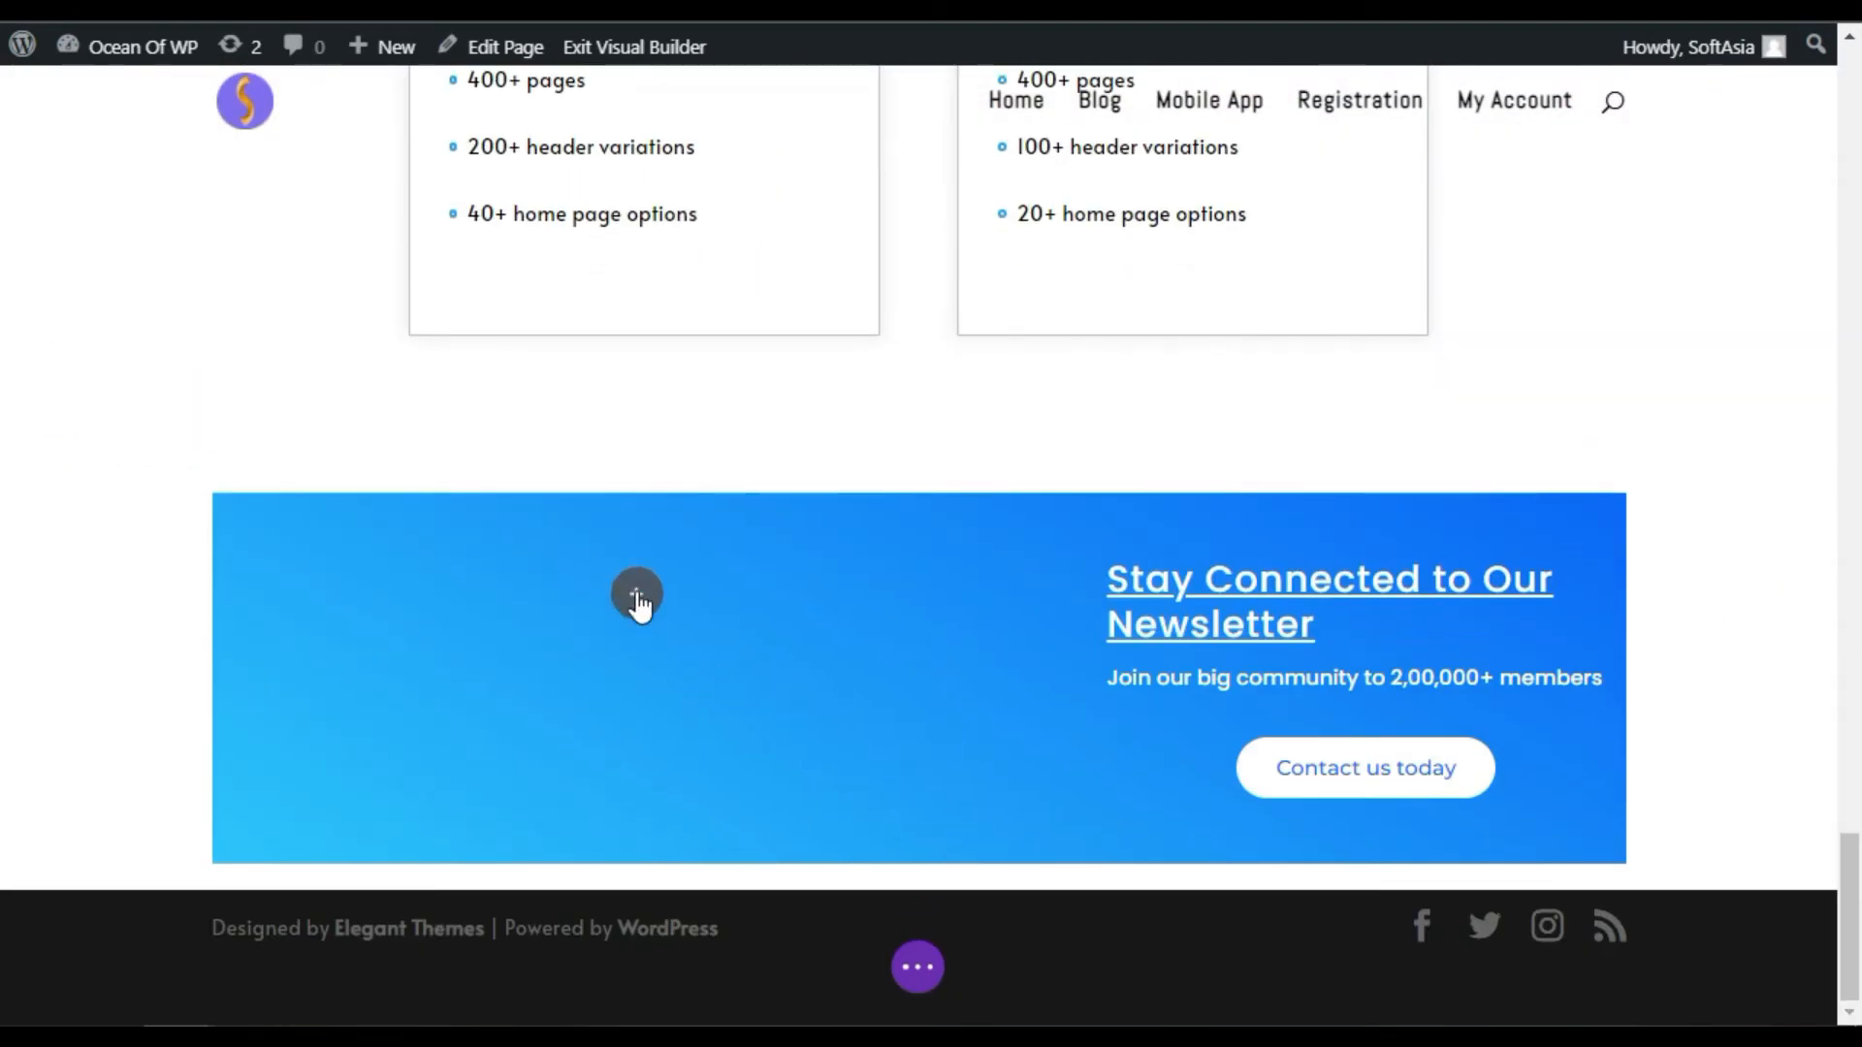
left_click(636, 594)
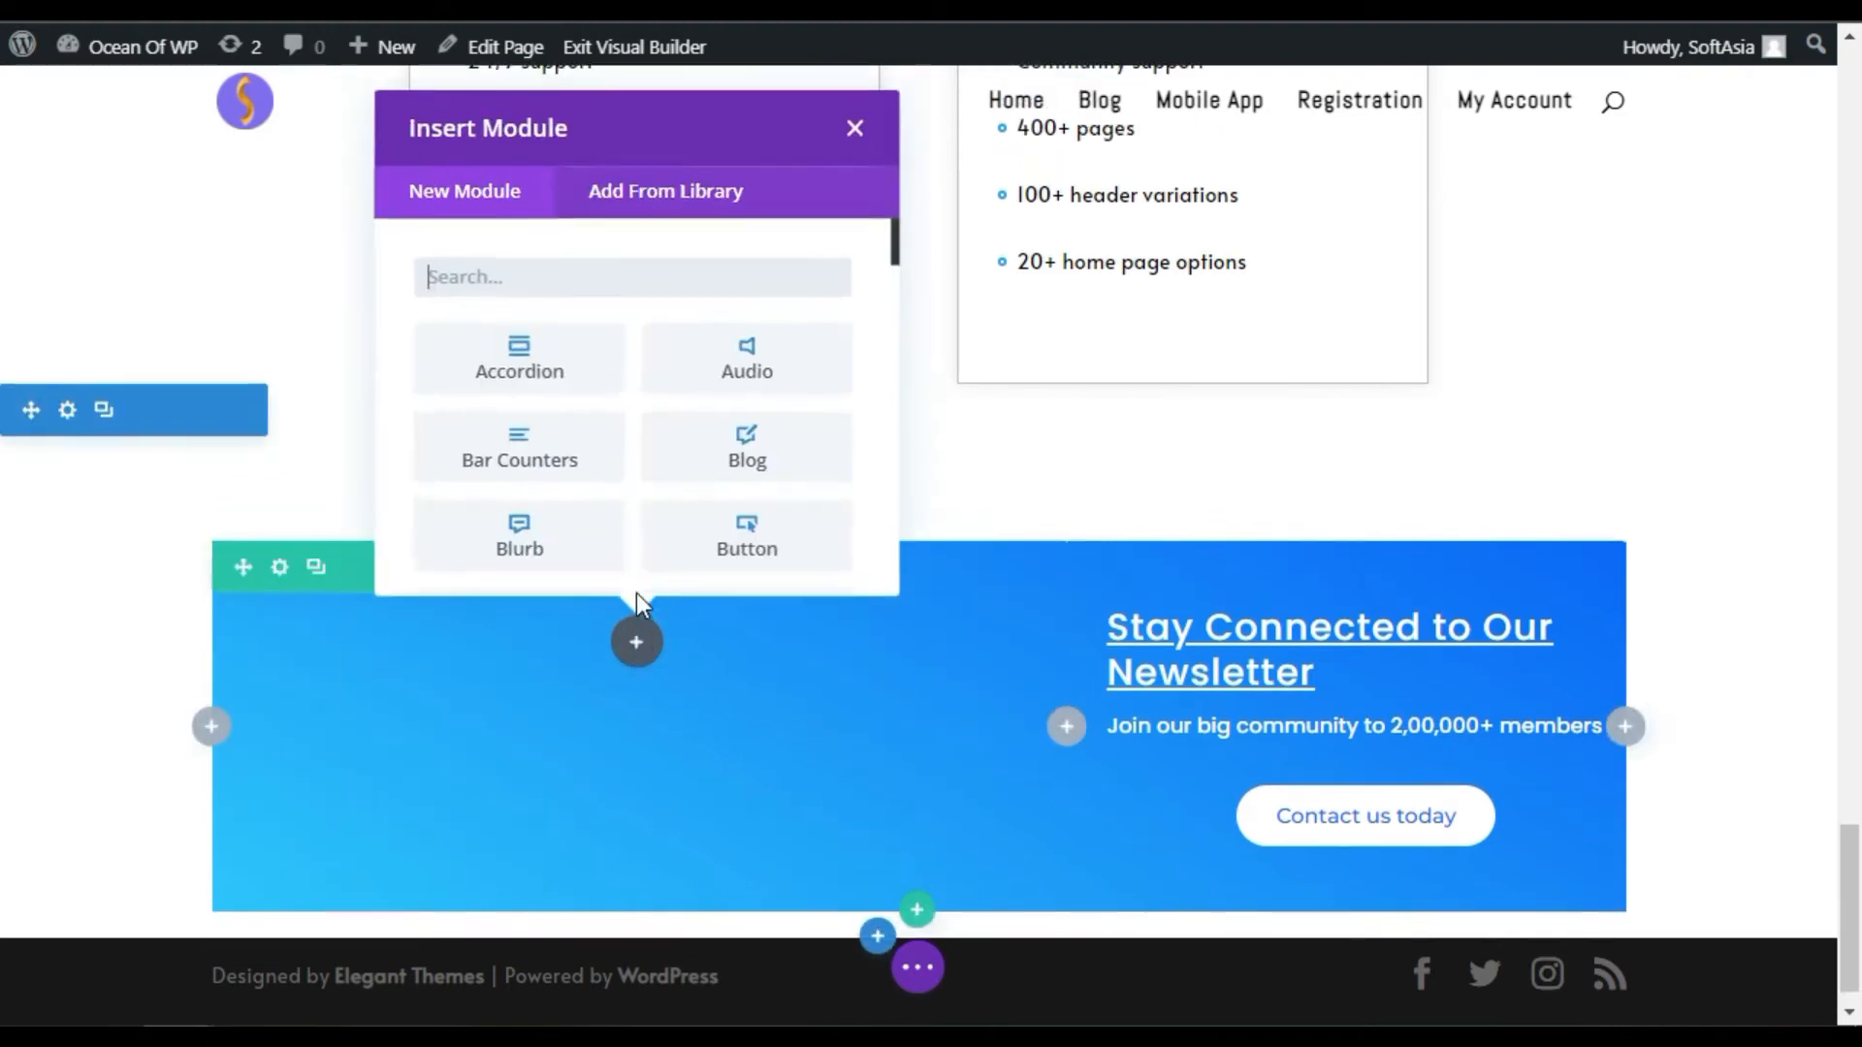
scroll(601, 403, "down", 7)
scroll(611, 407, "down", 10)
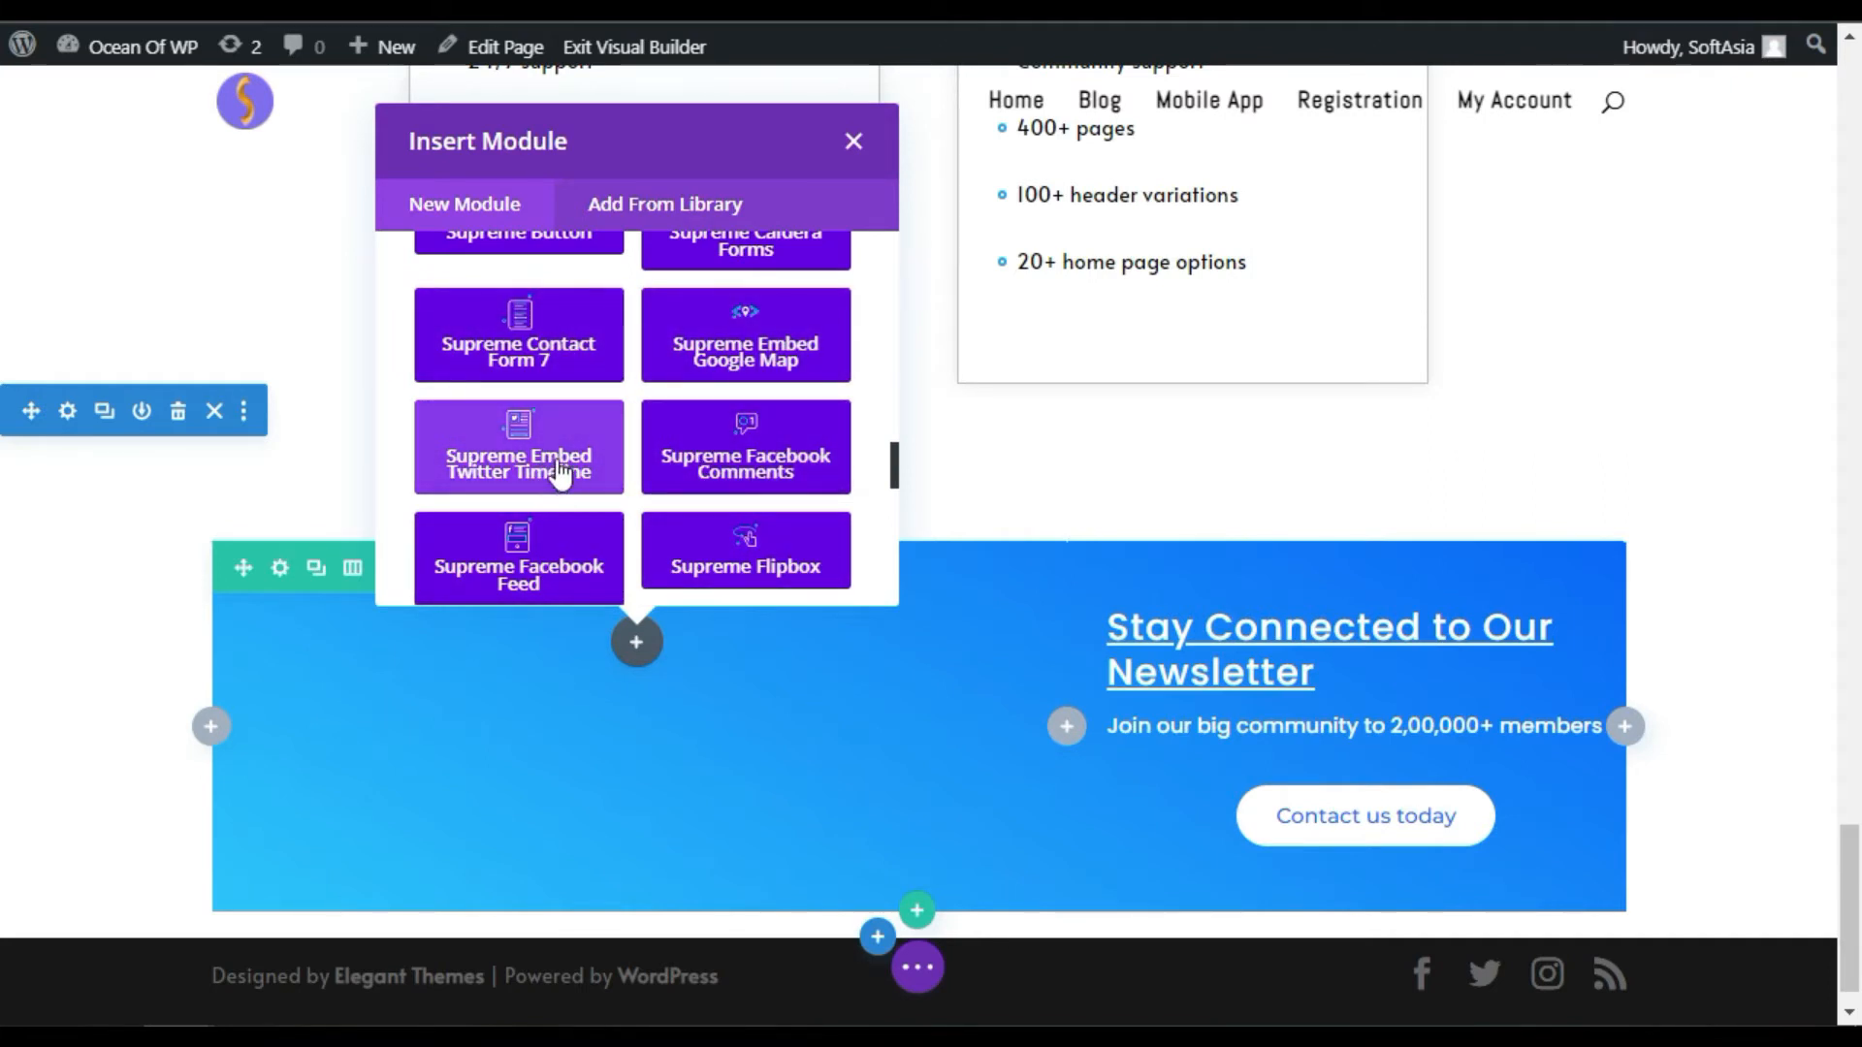
scroll(578, 473, "down", 4)
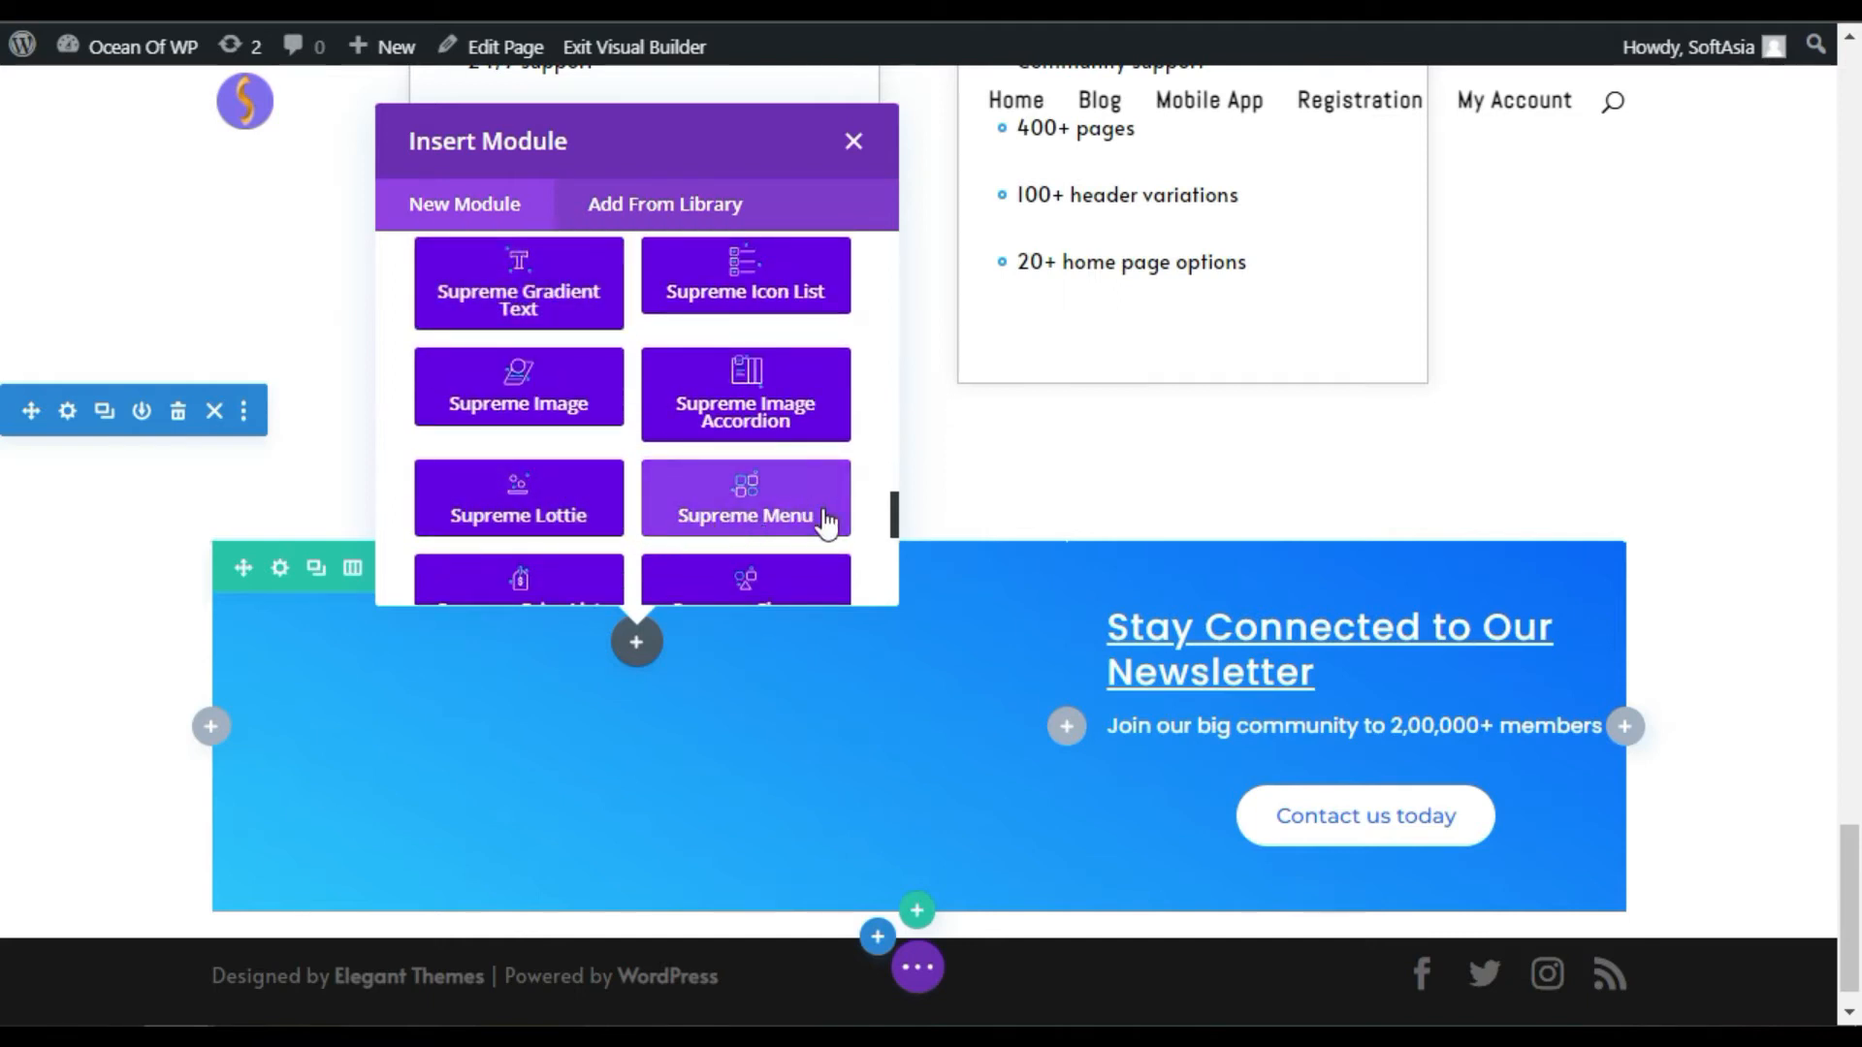
Step: Insert a Supreme Menu module showing Main Menu, titled 'View More'
left_click(739, 517)
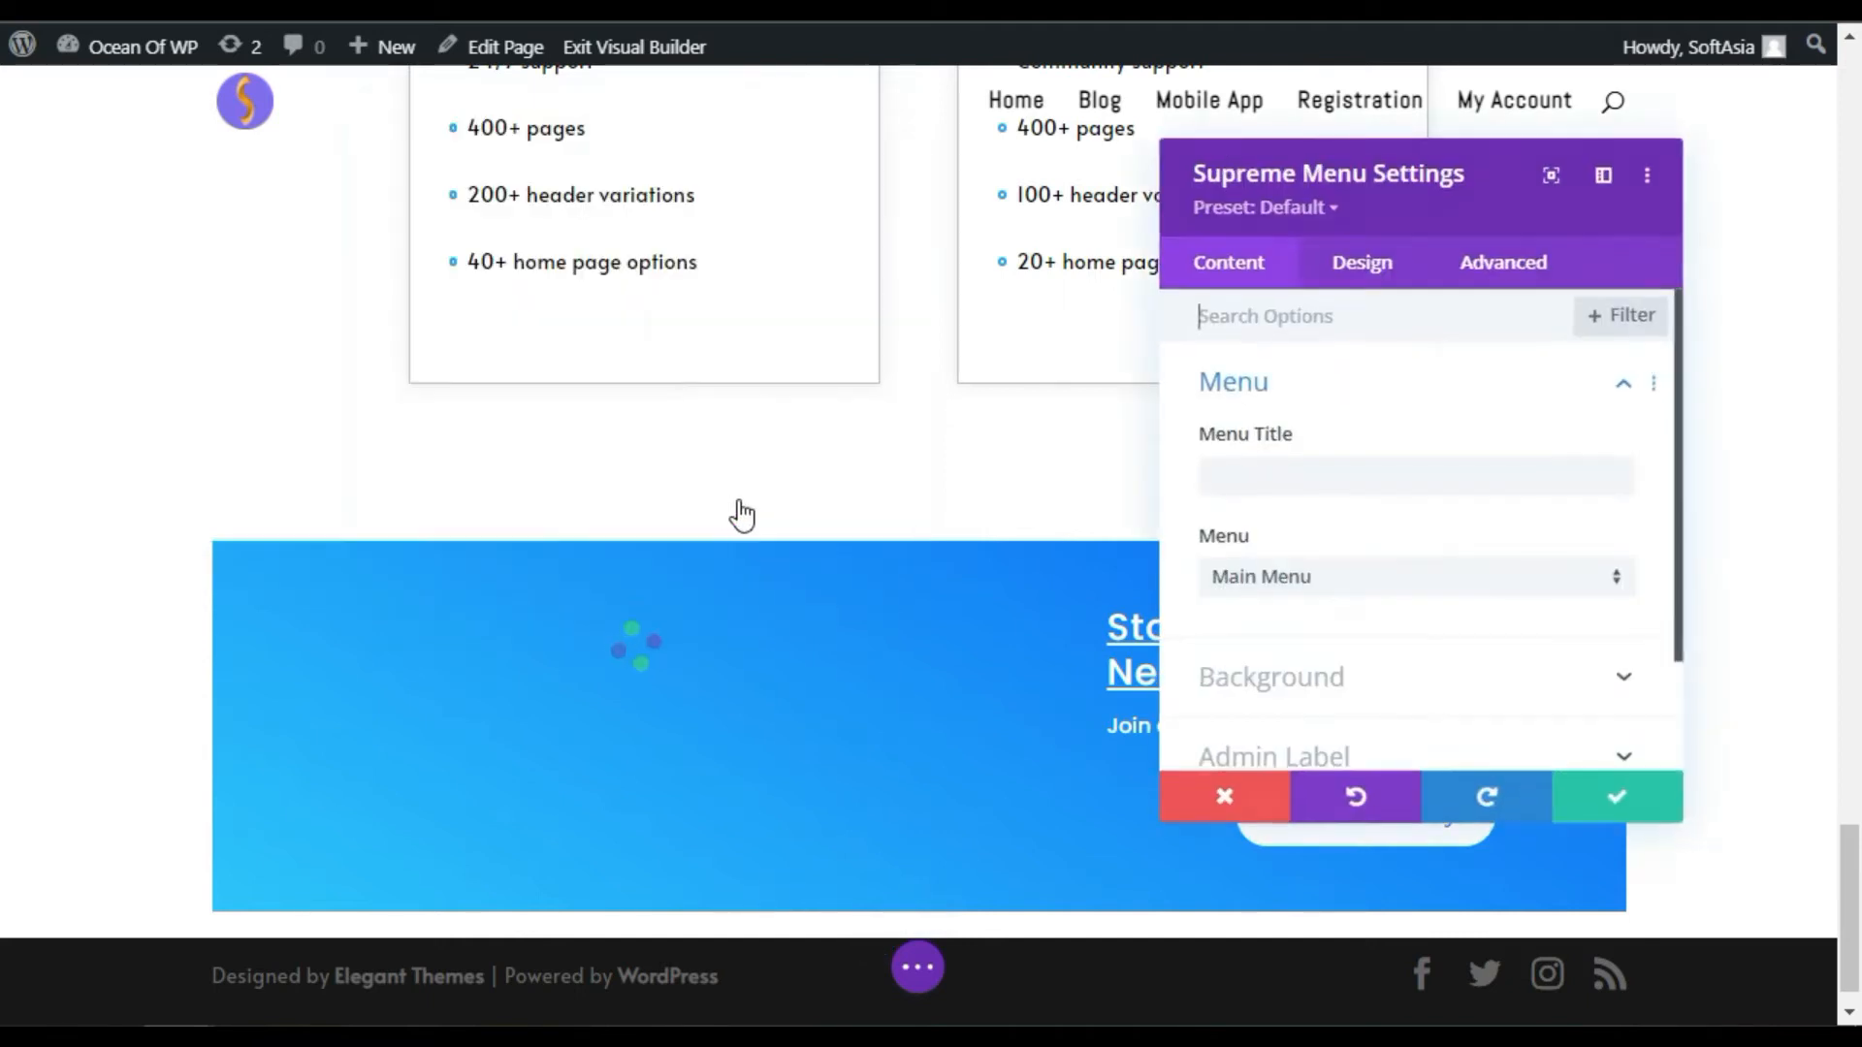
left_click(1586, 589)
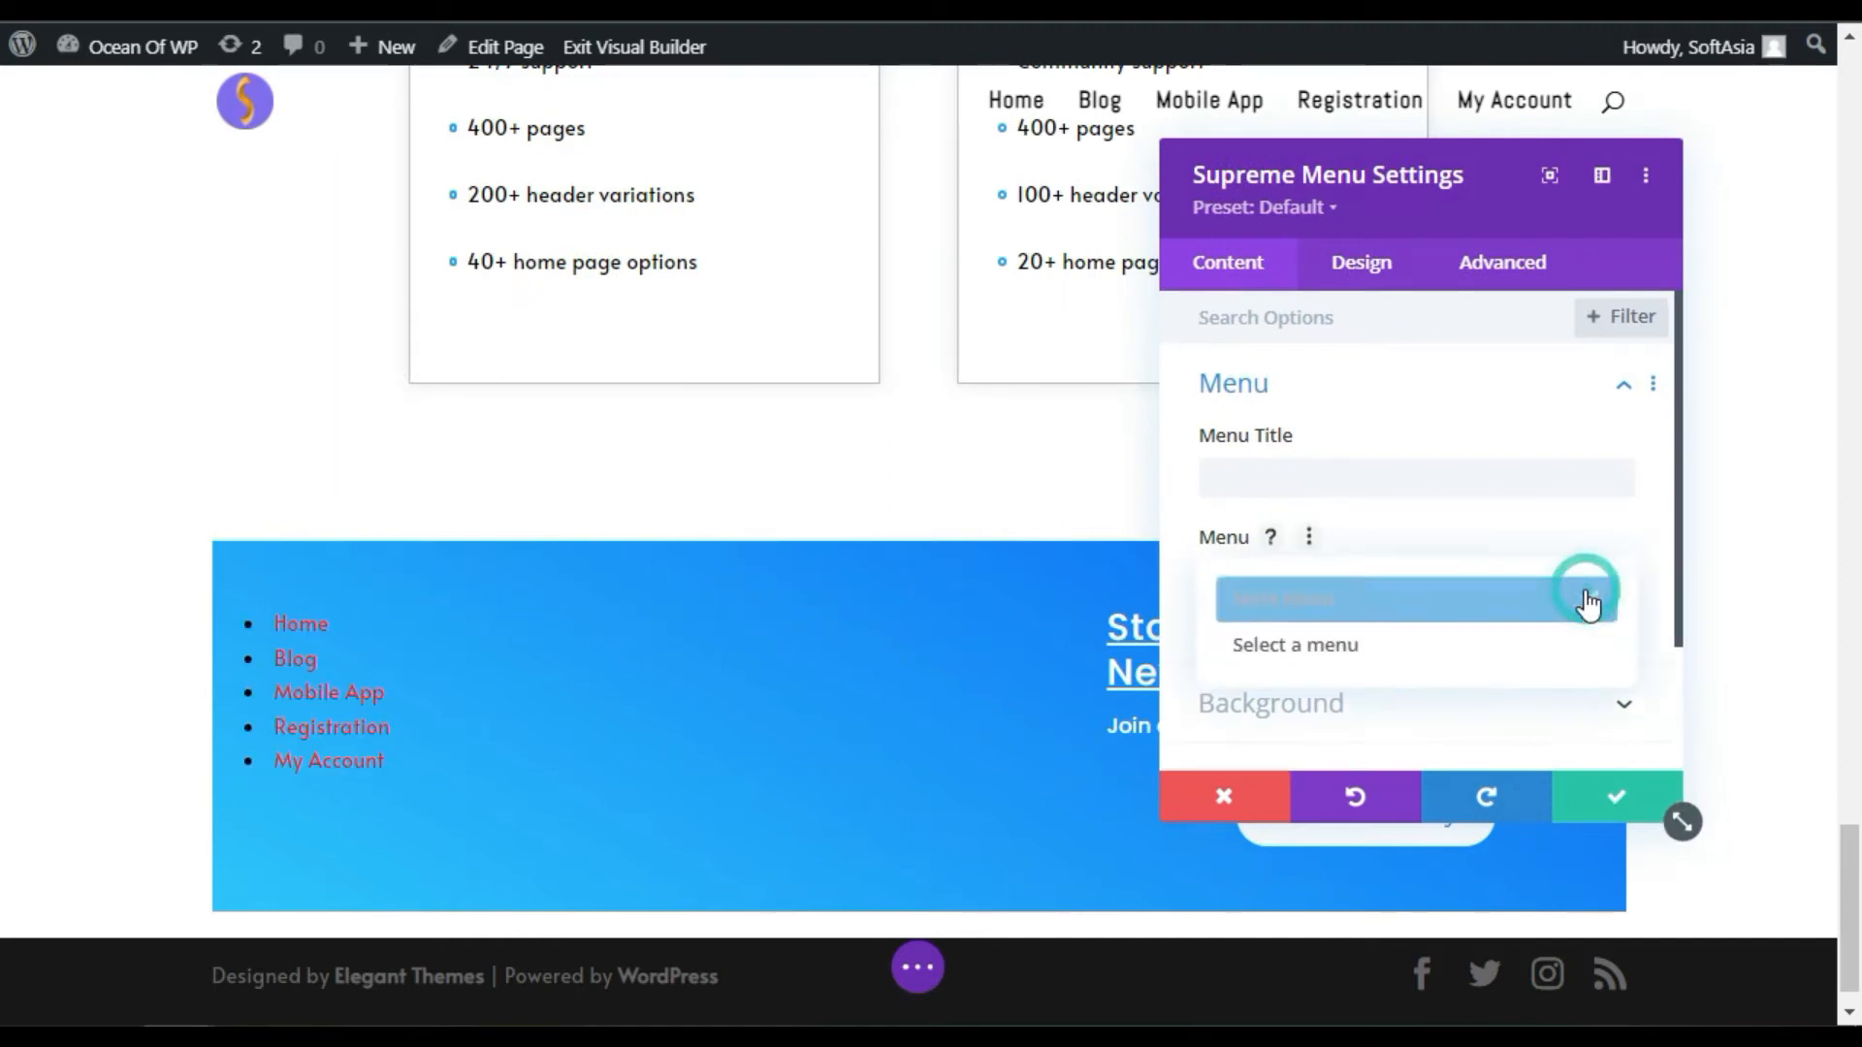
left_click(1292, 462)
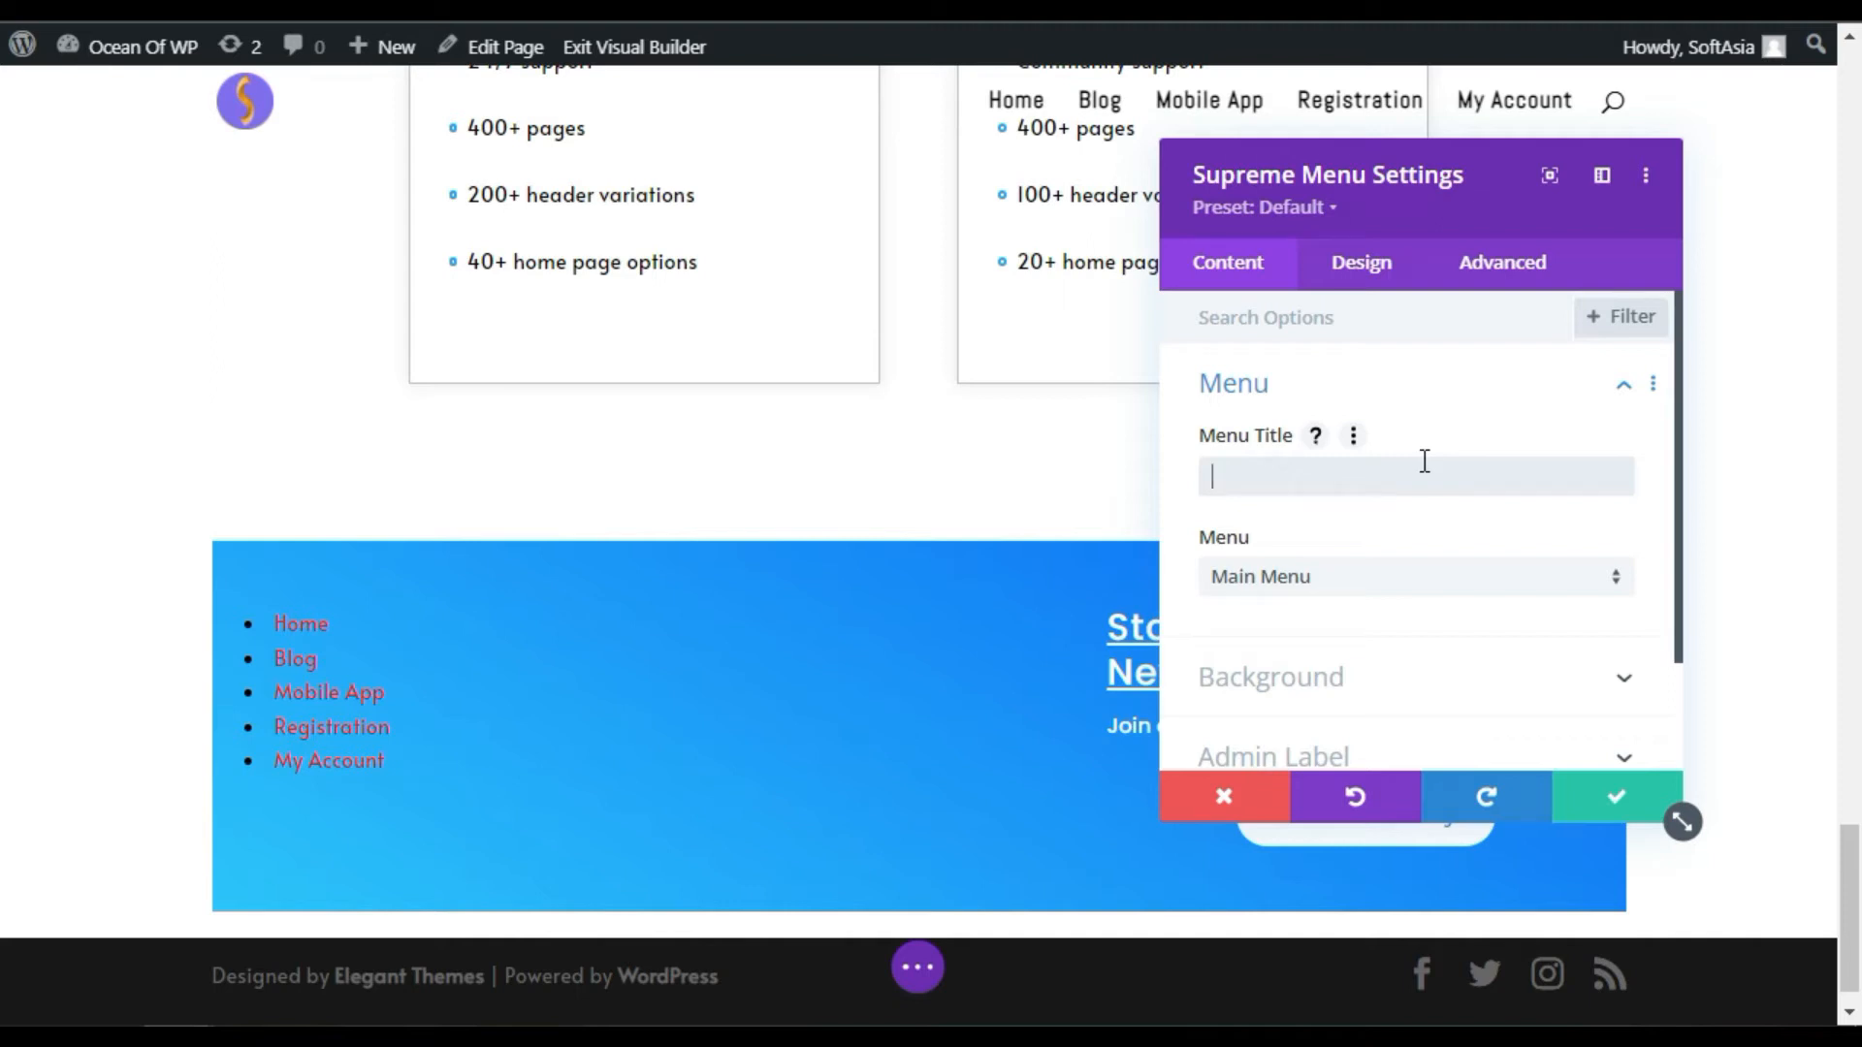
type("Vie")
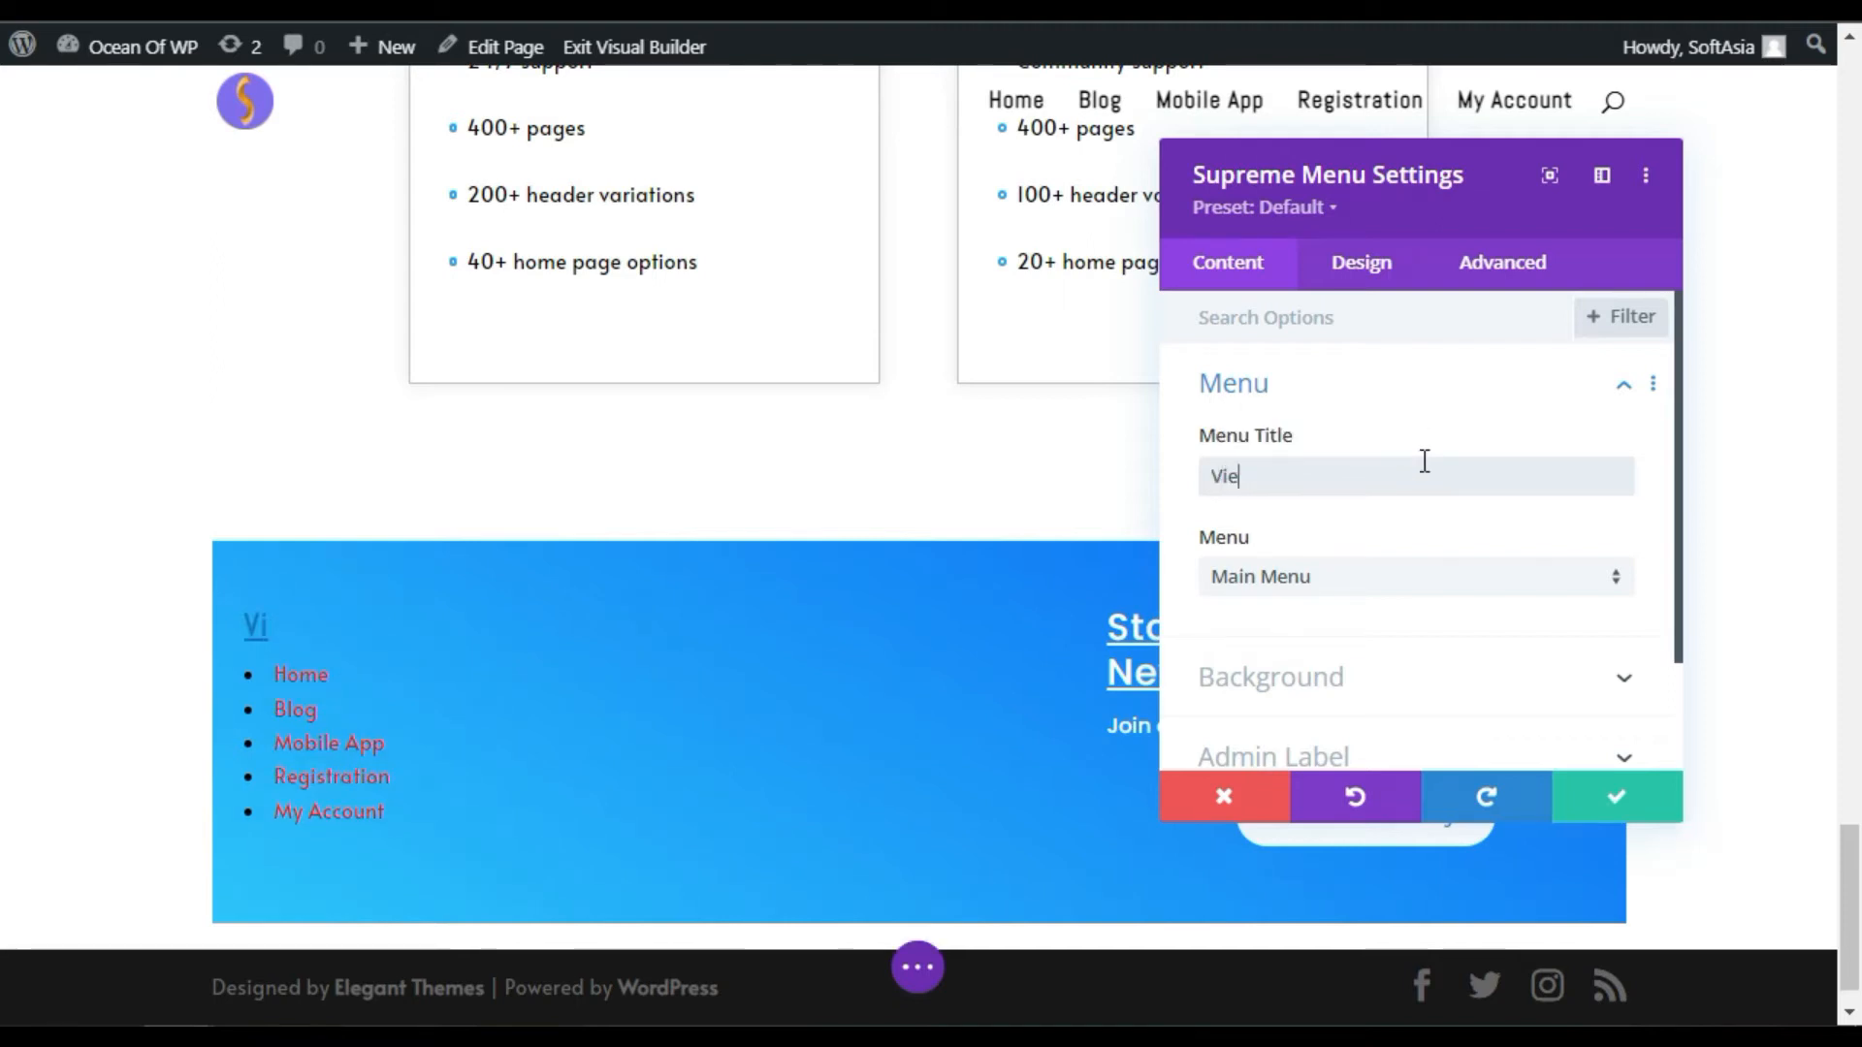
type("w More")
Step: Try a white background on the menu module, then remove it again
scroll(1330, 619, "down", 2)
left_click(1320, 562)
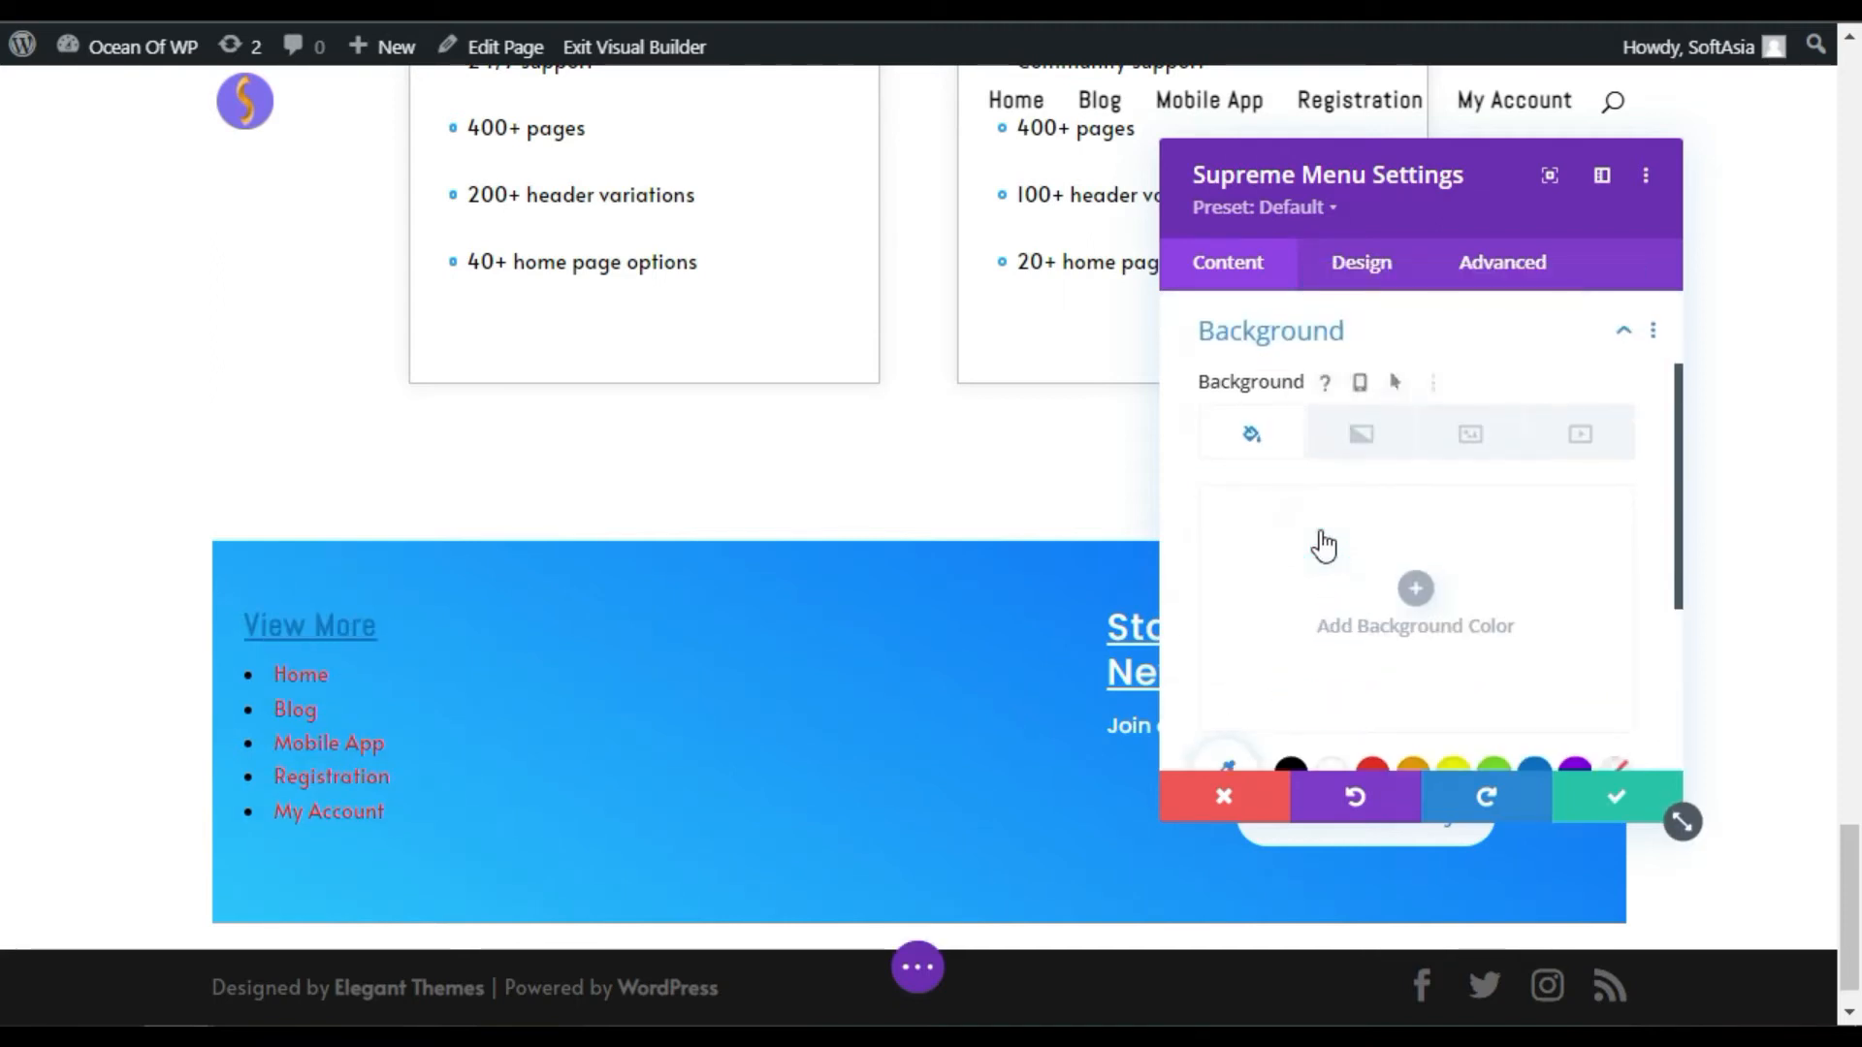
scroll(1317, 621, "down", 3)
scroll(1311, 671, "down", 1)
left_click(1335, 461)
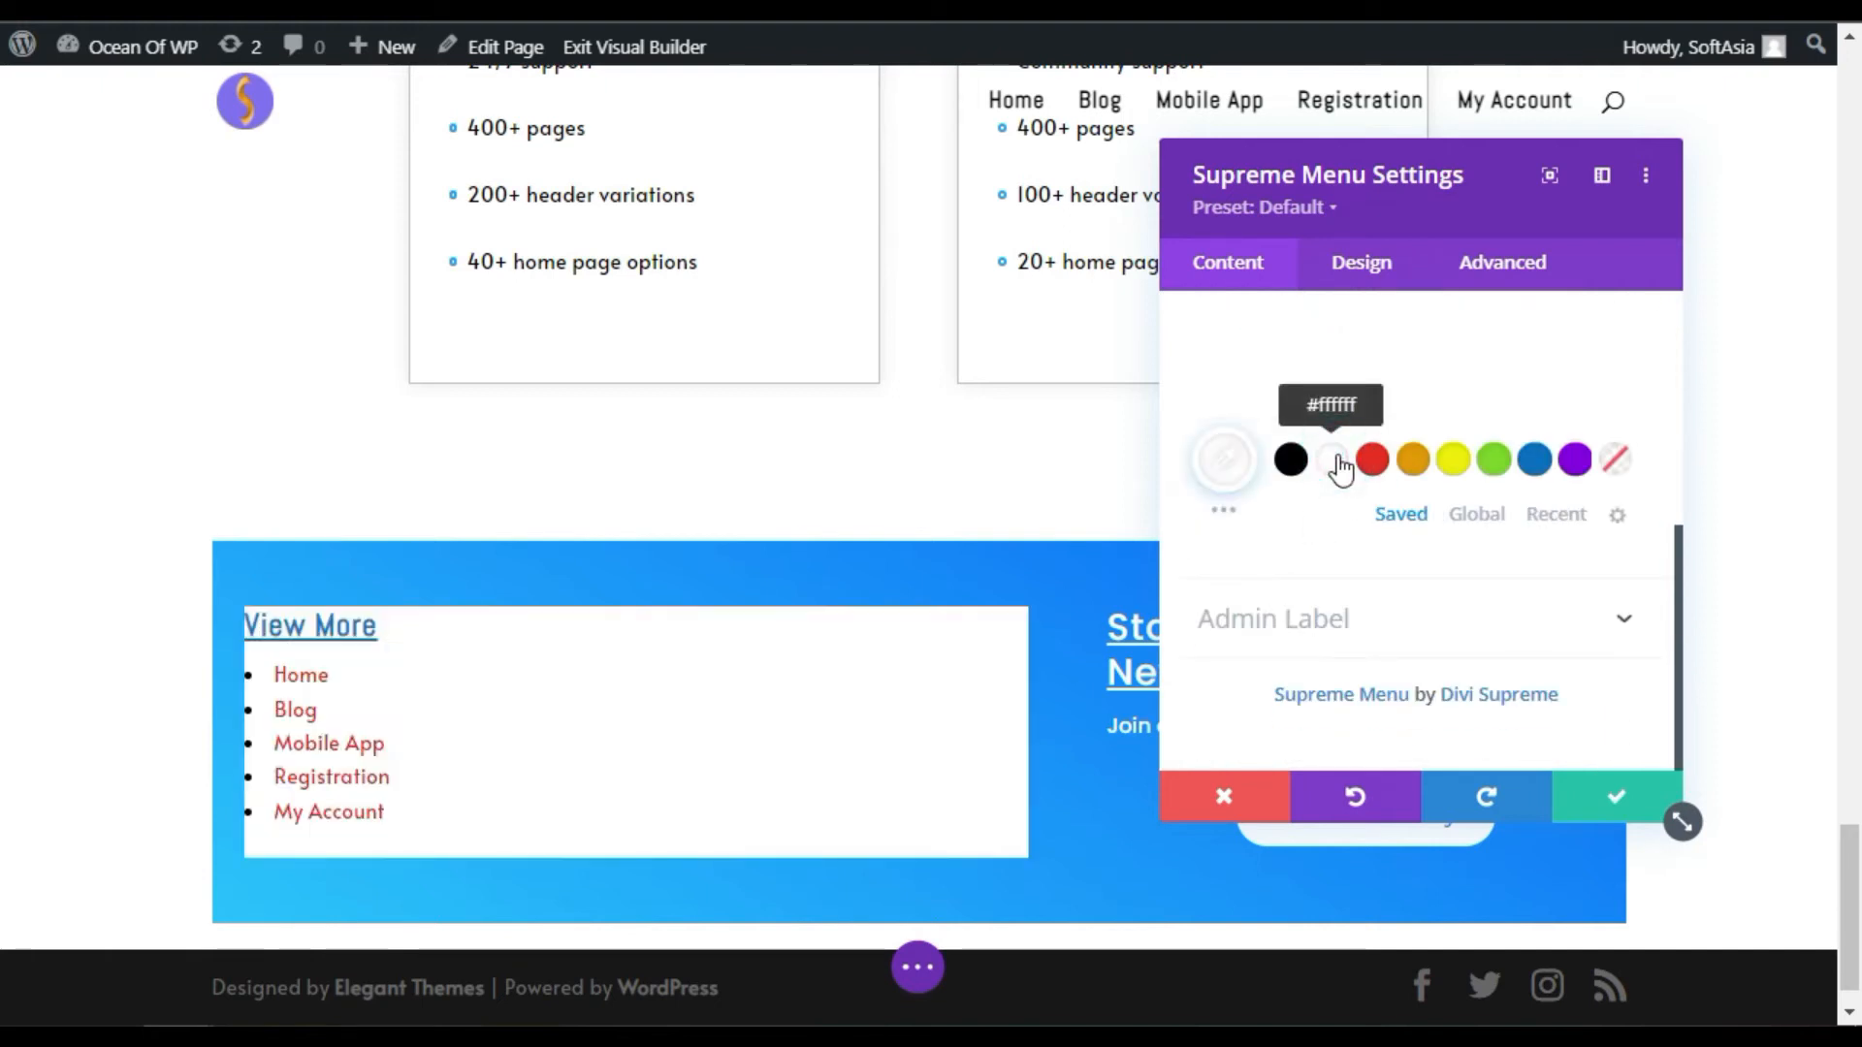
scroll(1367, 485, "up", 5)
left_click(1442, 527)
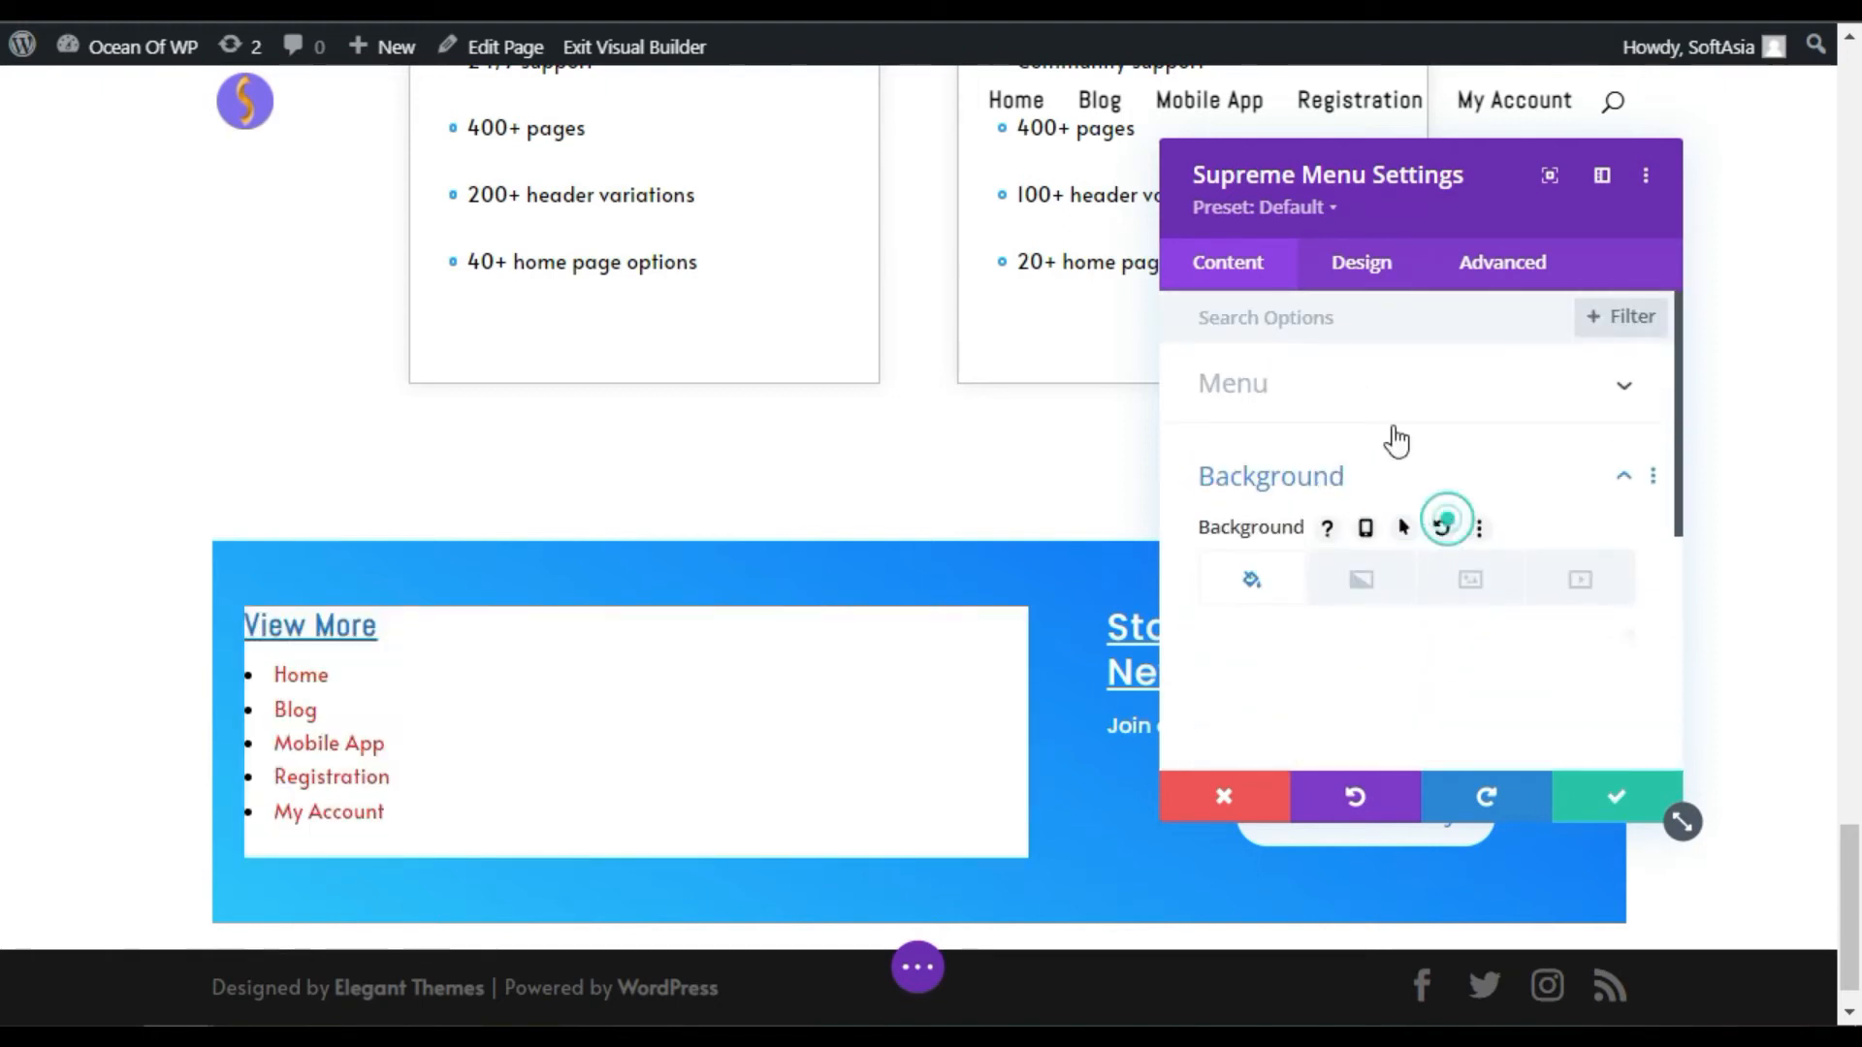
left_click(1362, 260)
left_click(1315, 393)
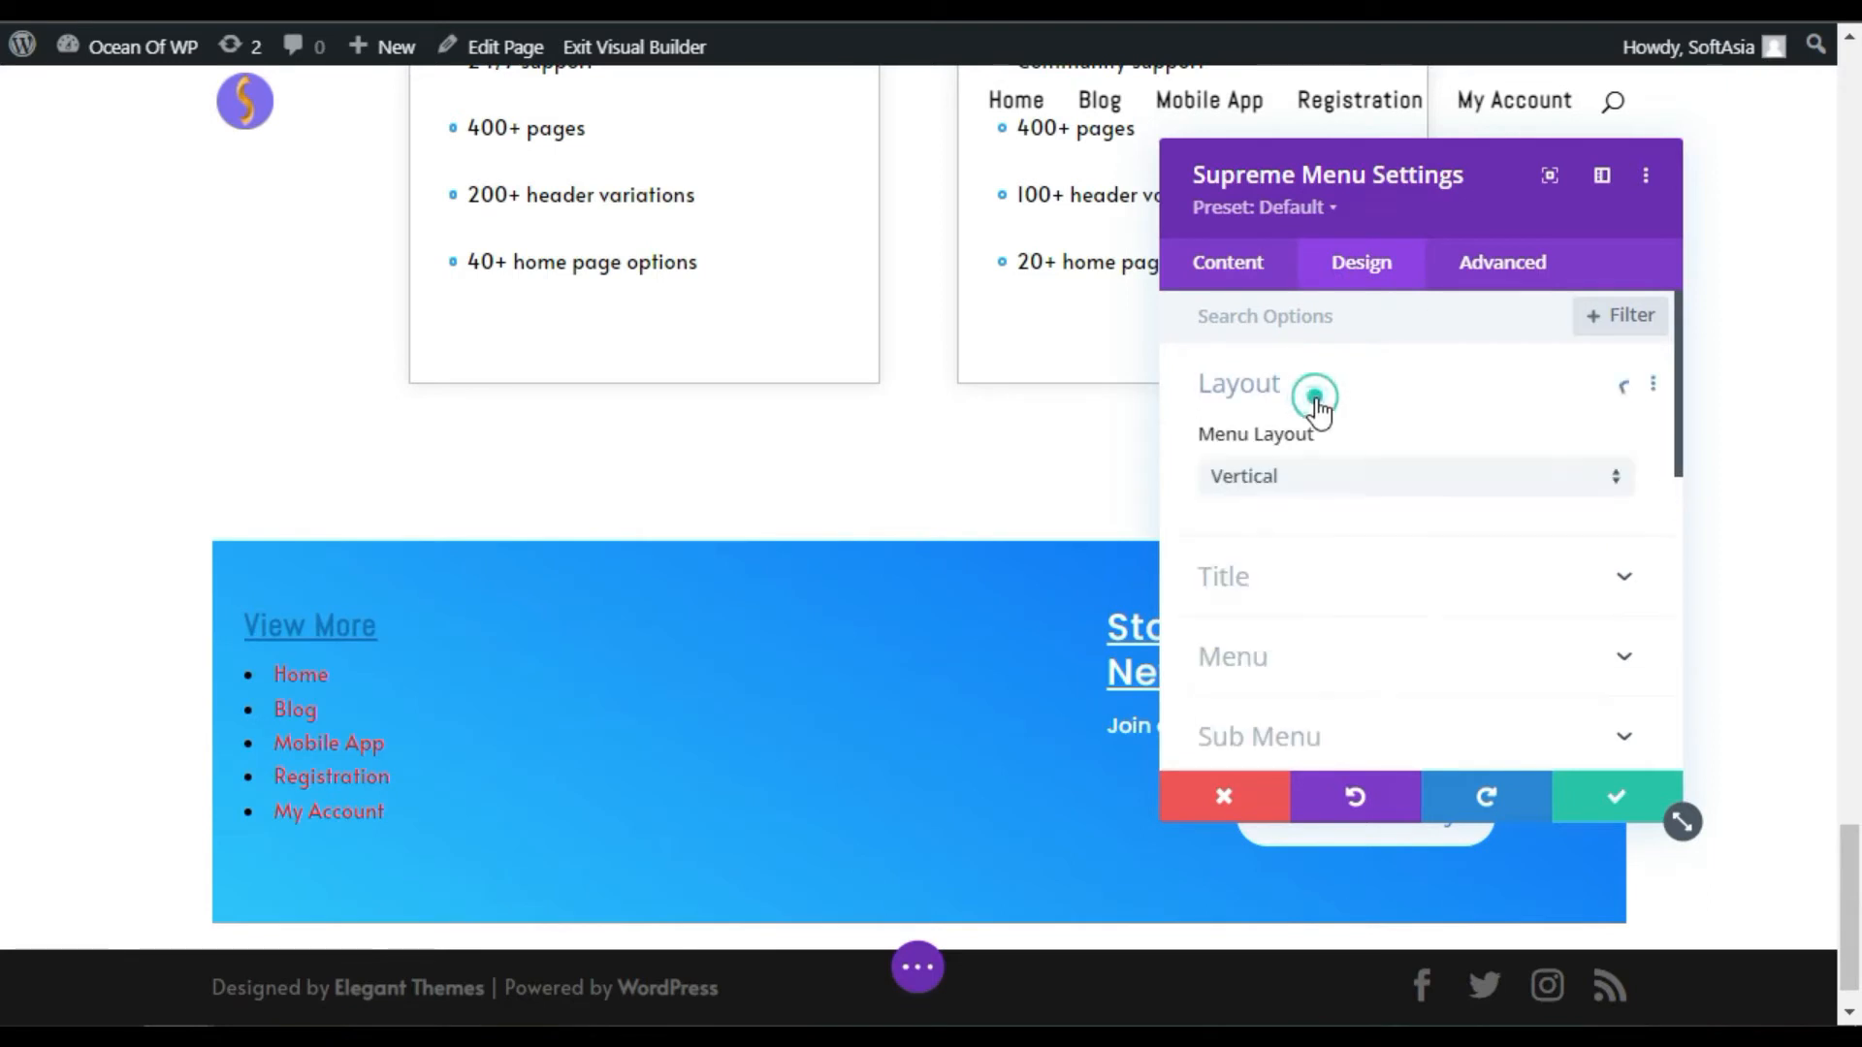
Step: Keep the Supreme Menu layout vertical
left_click(1338, 473)
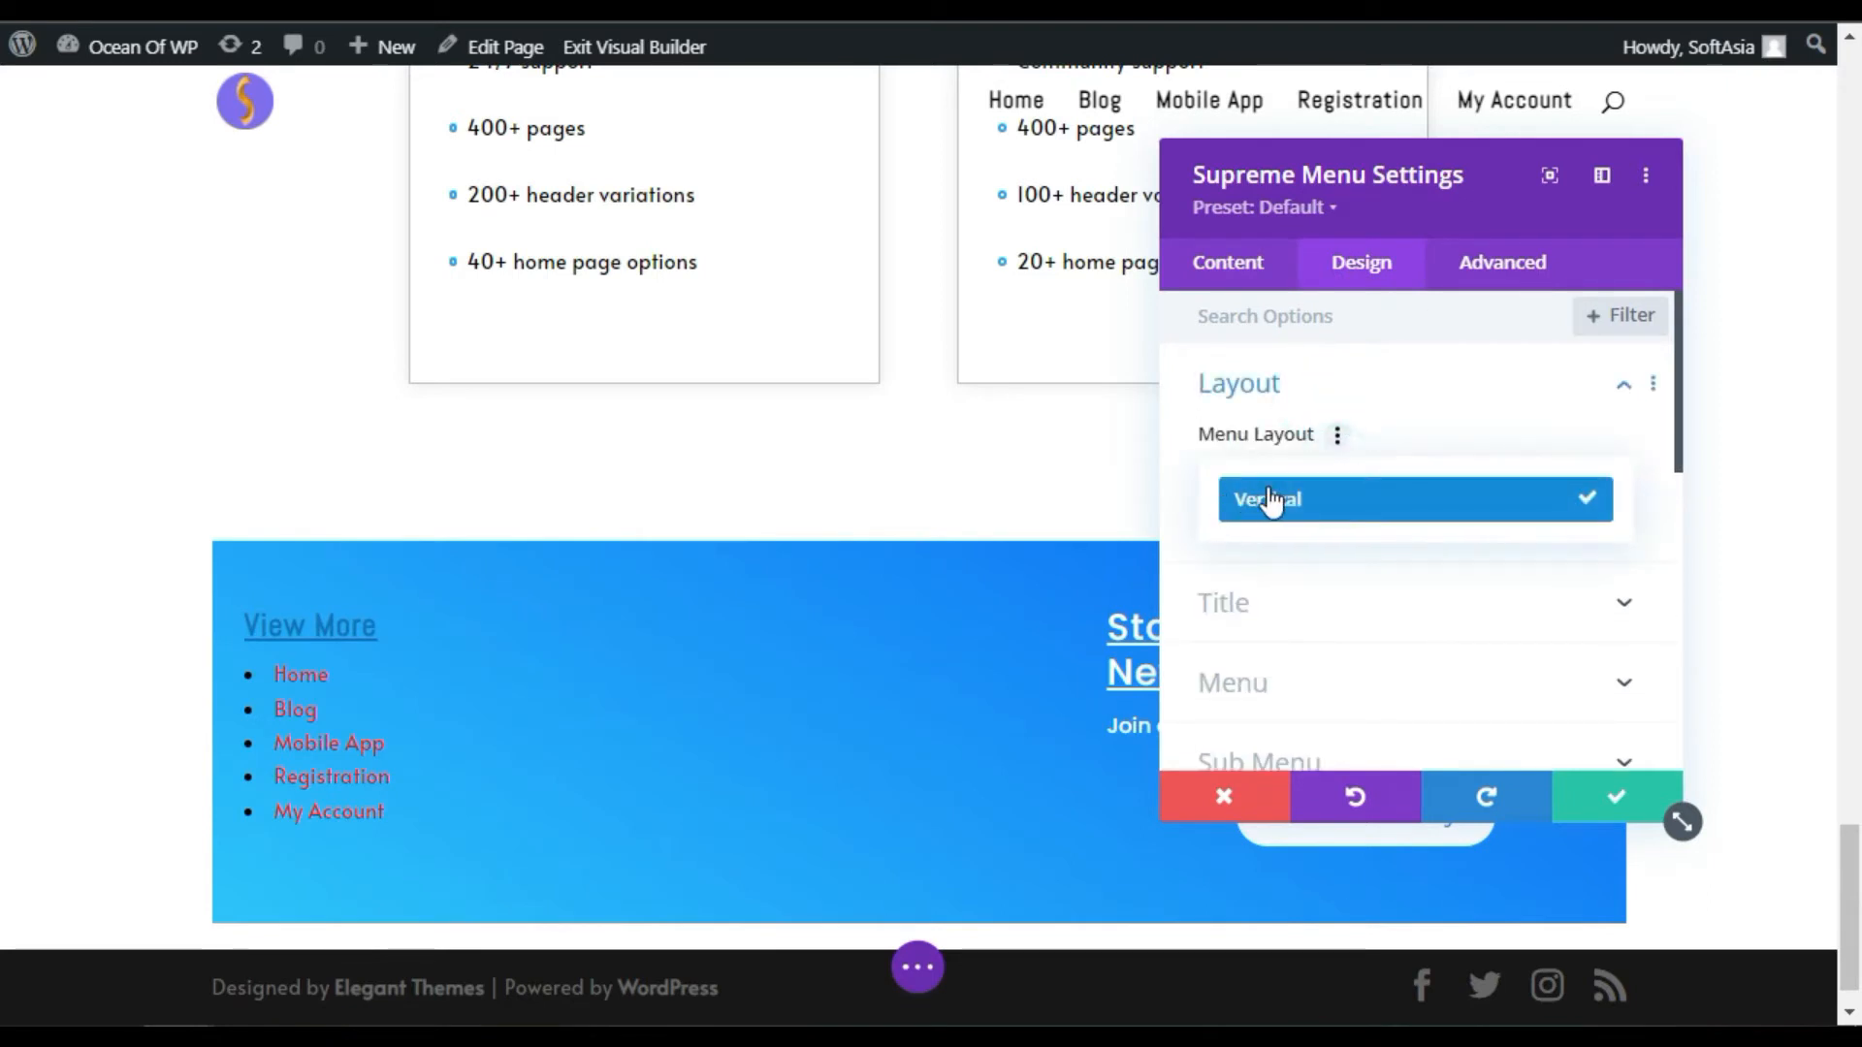
left_click(1393, 500)
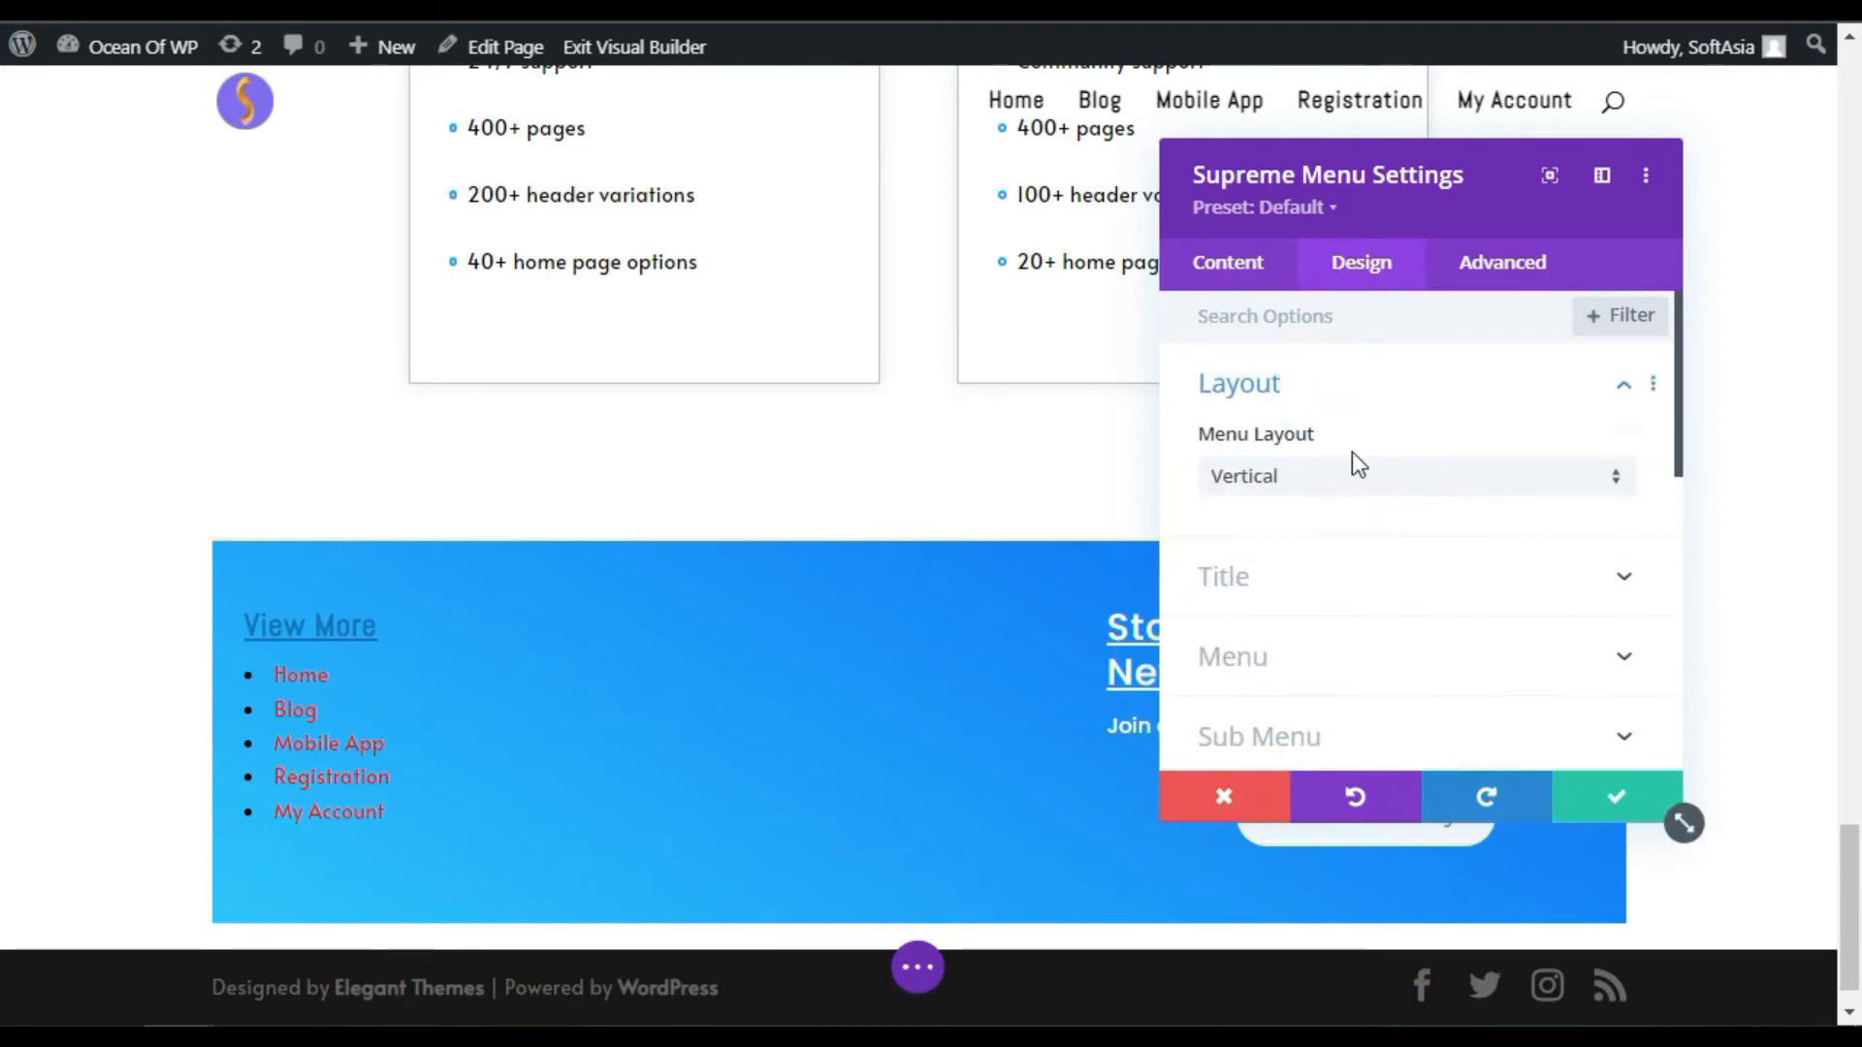
scroll(1357, 464, "down", 2)
Step: Set the 'View More' title font to Acme
left_click(1296, 400)
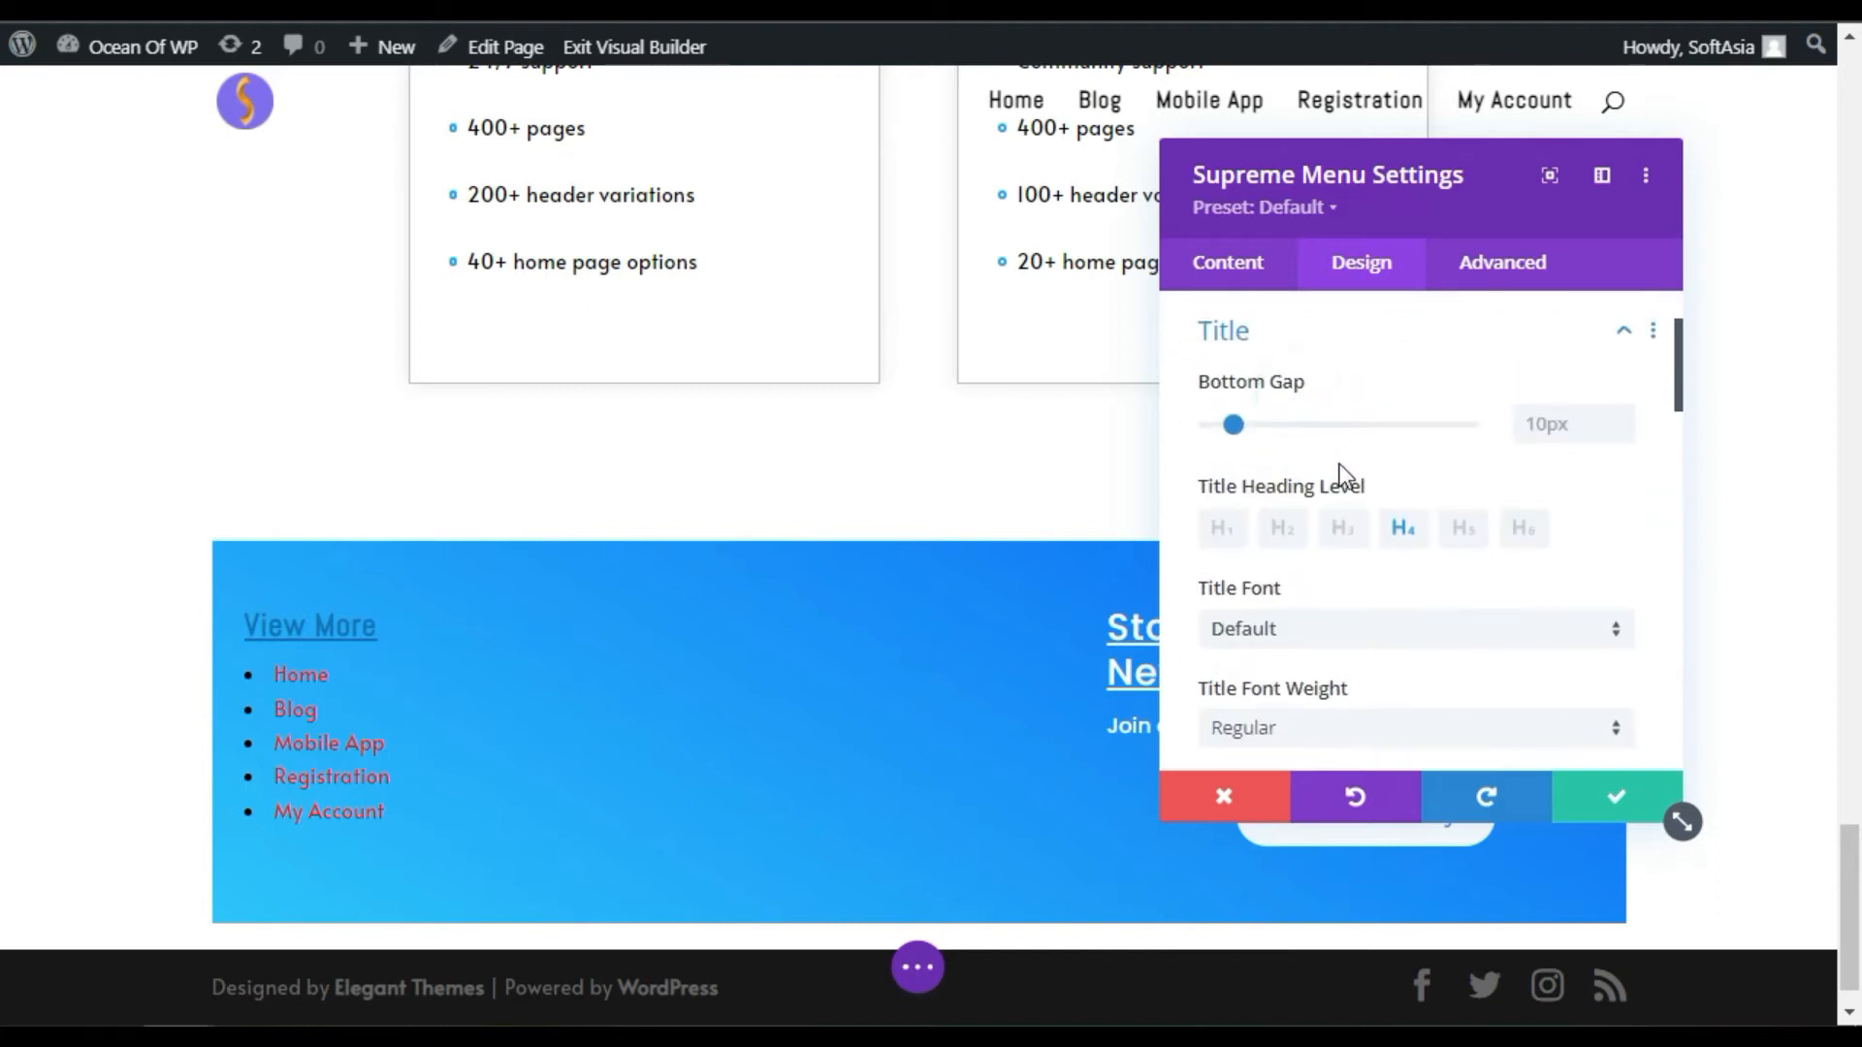
scroll(1338, 465, "down", 2)
left_click(1305, 440)
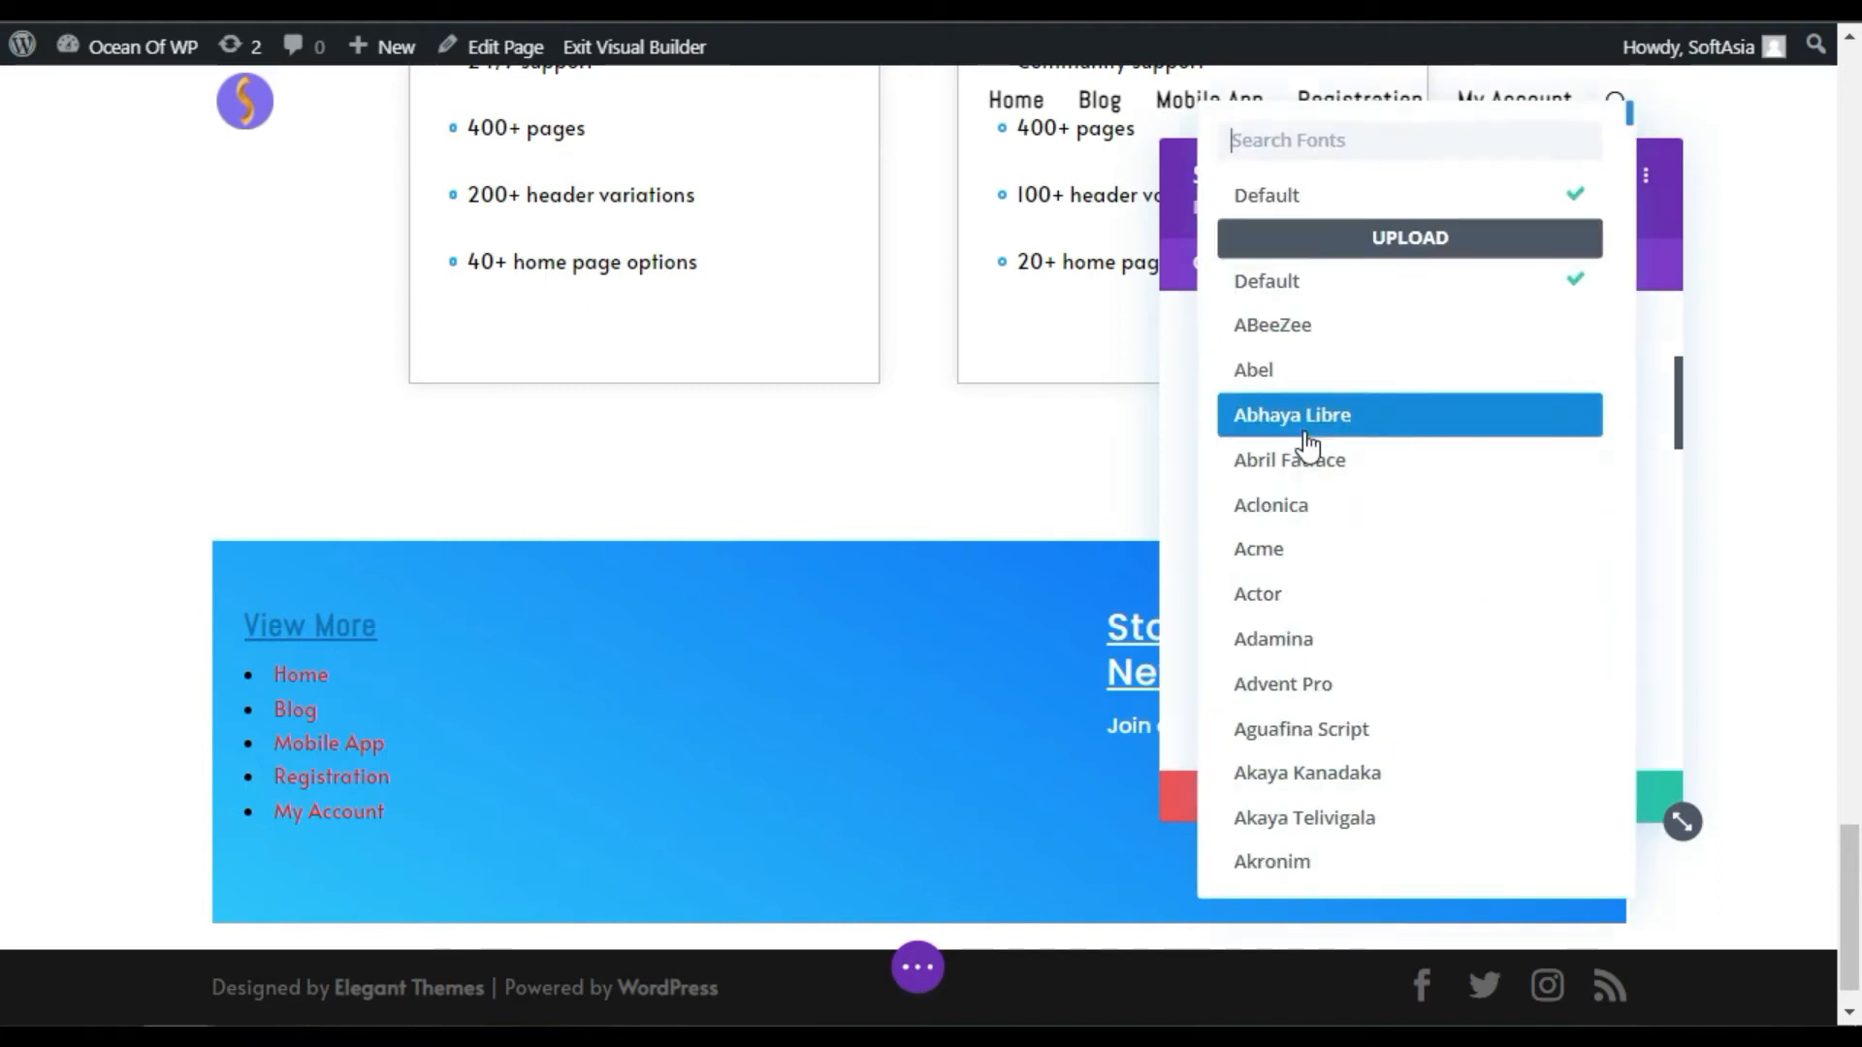
left_click(1296, 551)
scroll(1299, 568, "down", 1)
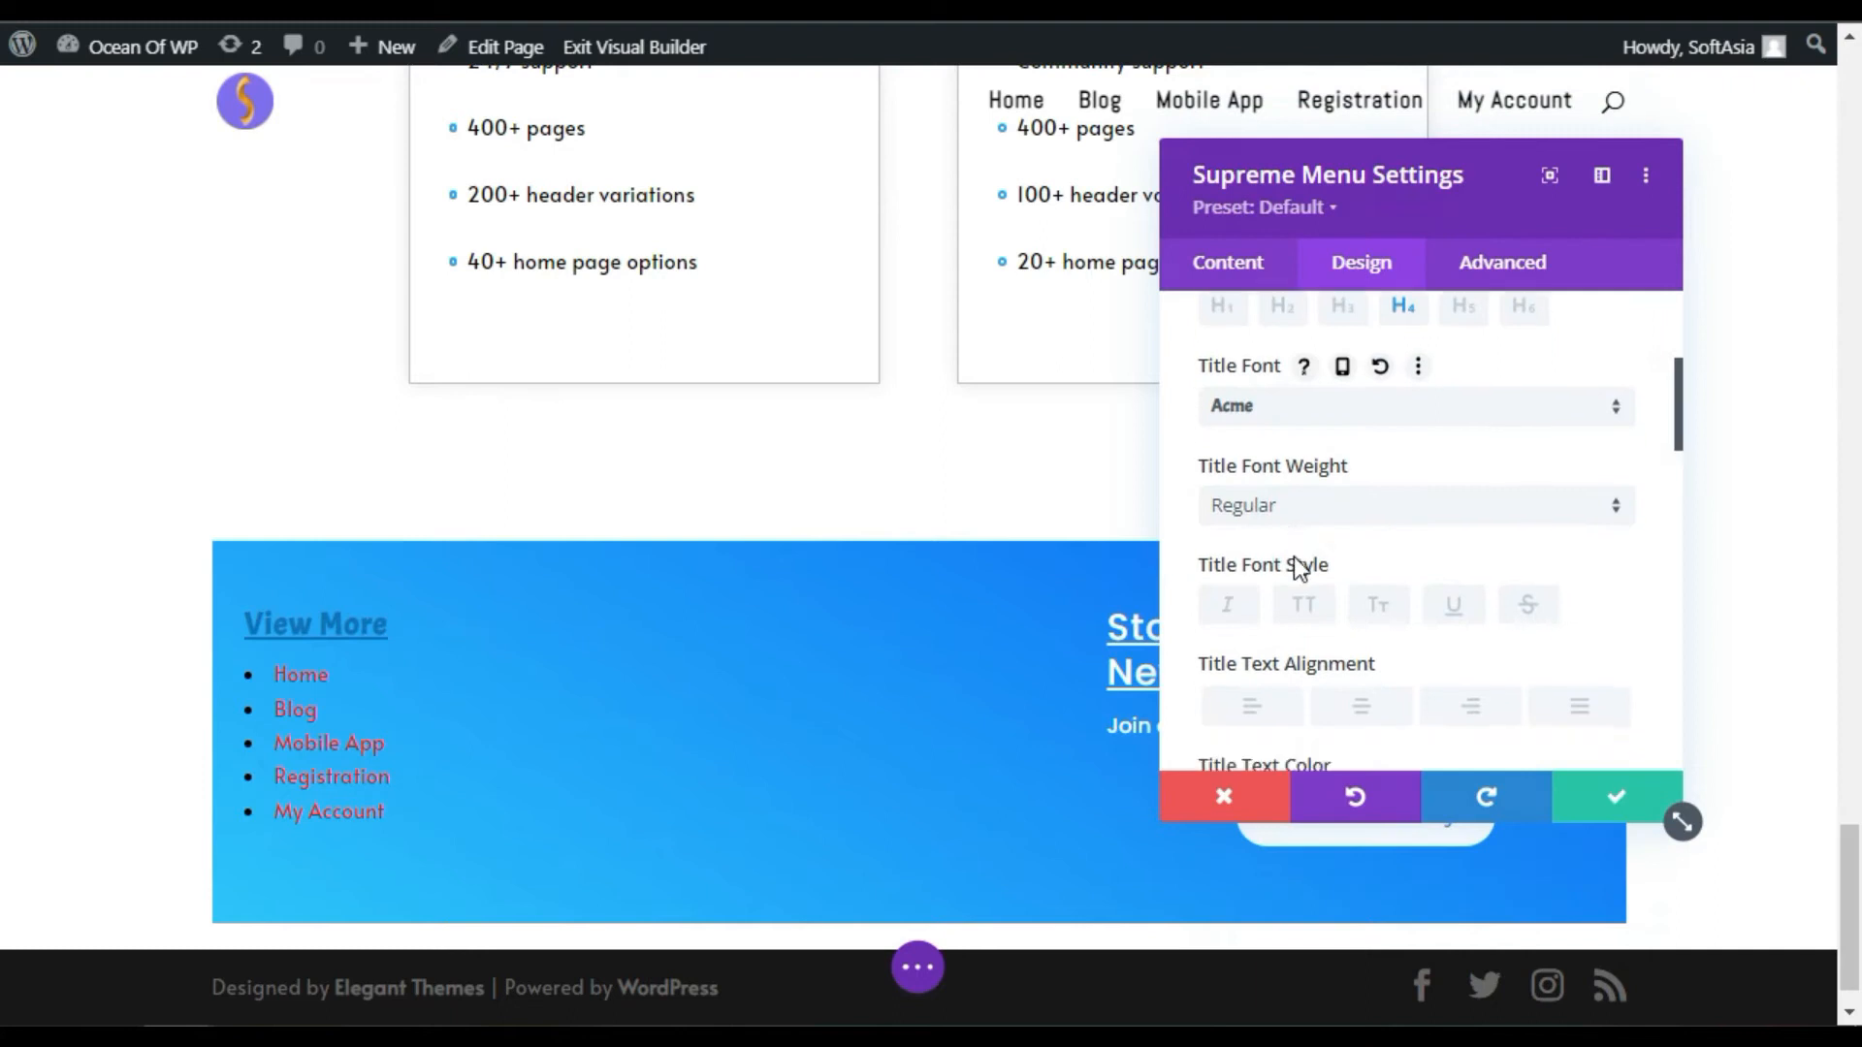
scroll(1293, 557, "down", 2)
Step: Make the 'View More' title bold with black text
left_click(1296, 357)
left_click(1325, 405)
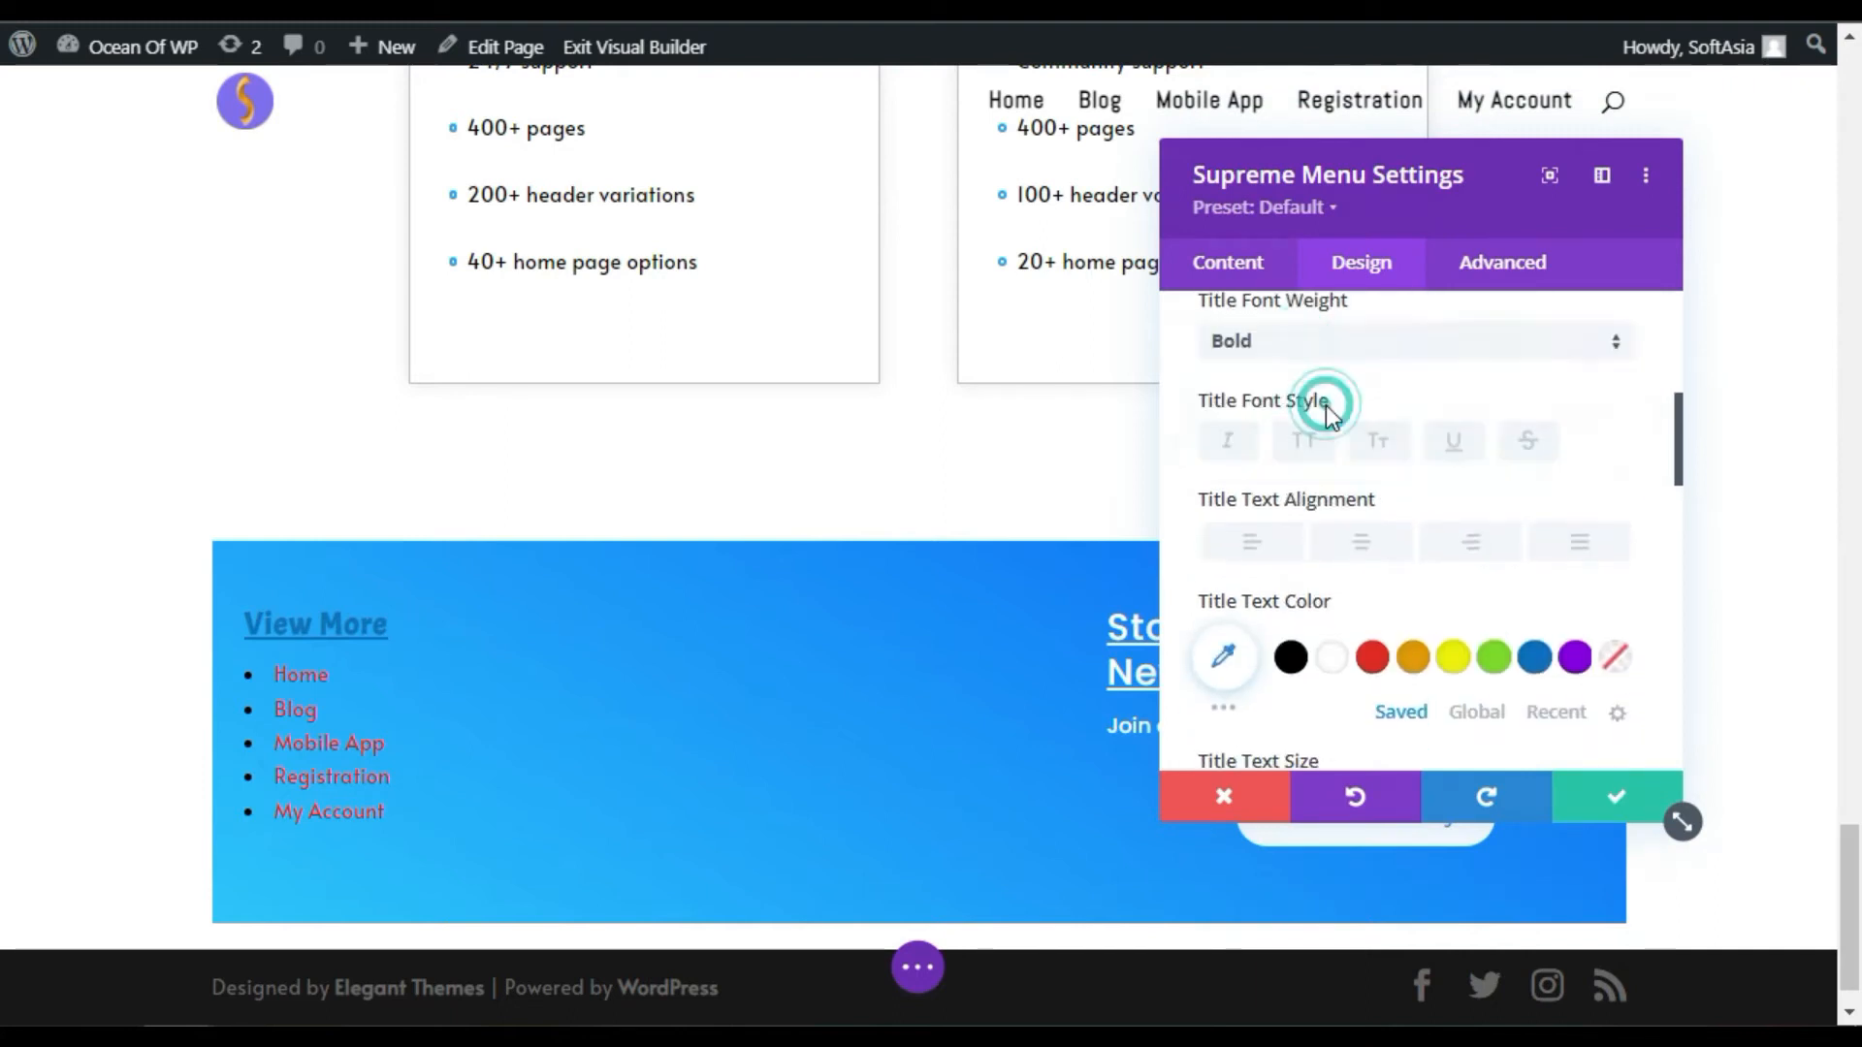
left_click(1333, 659)
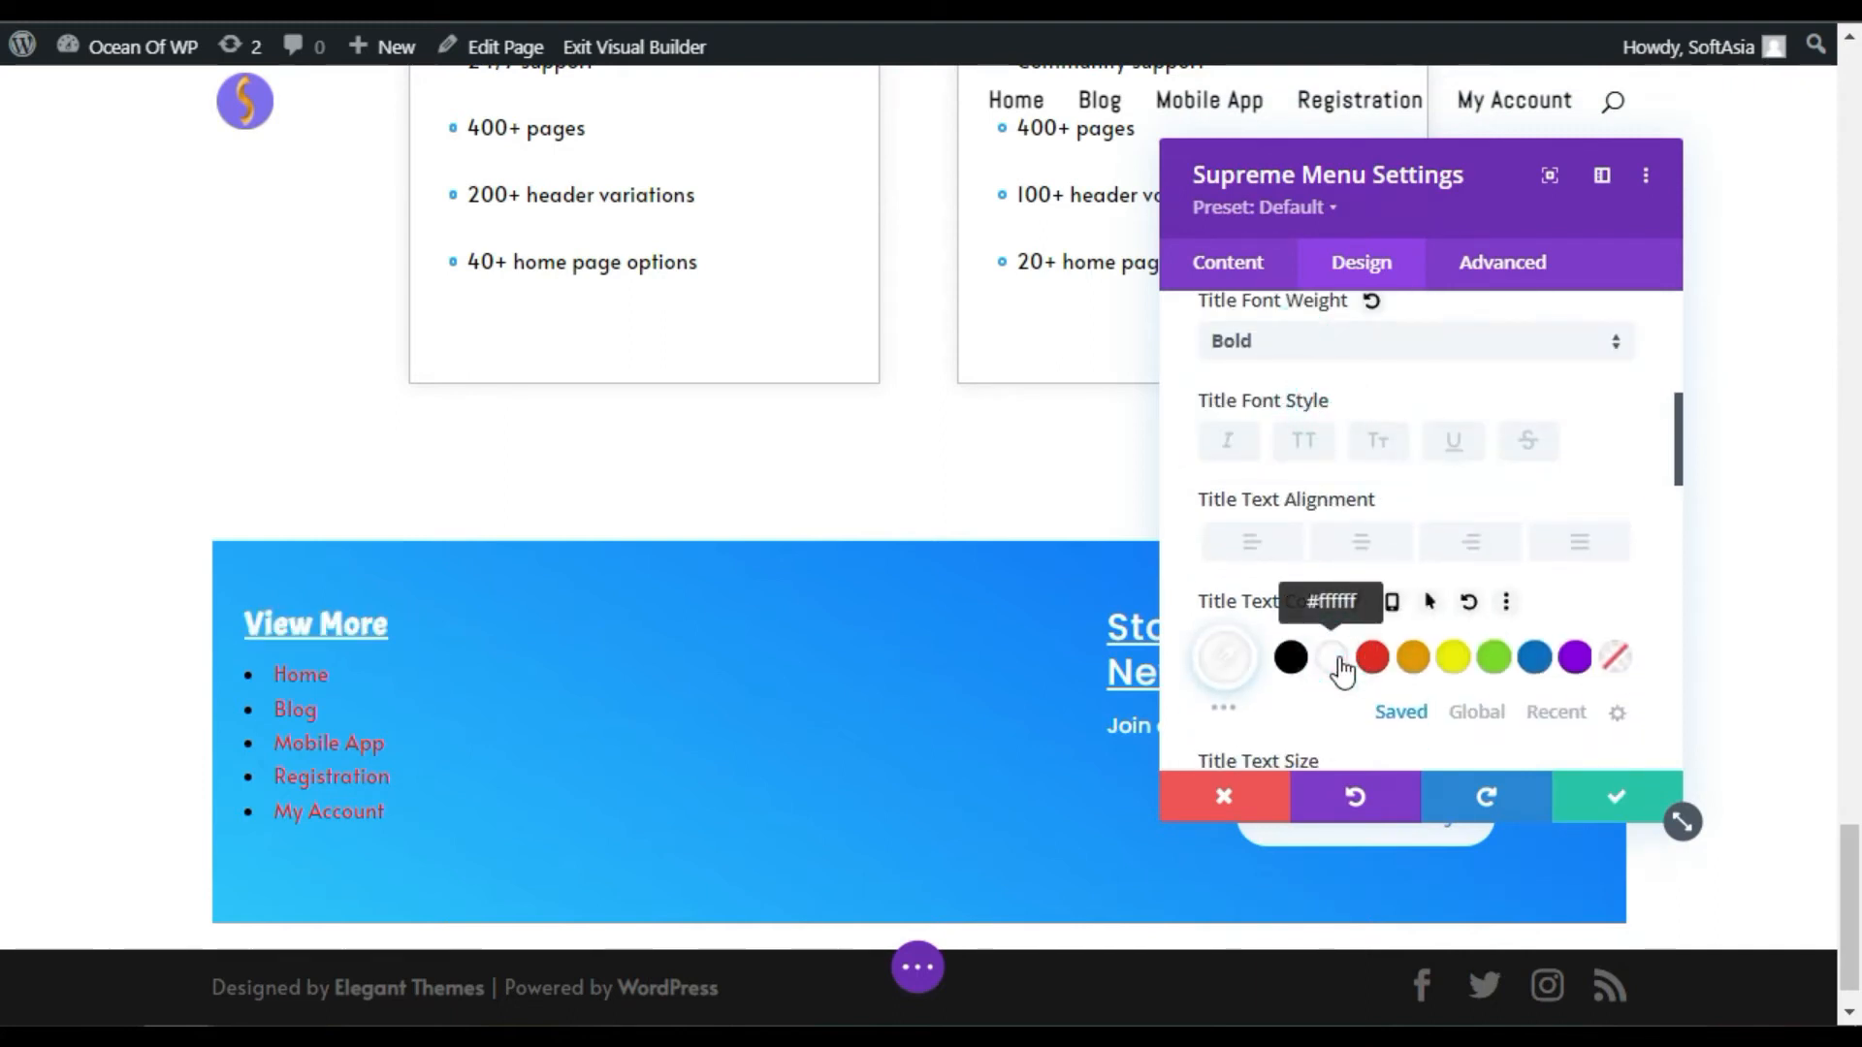
left_click(1291, 658)
scroll(1392, 485, "down", 2)
scroll(1386, 490, "up", 6)
left_click(1314, 463)
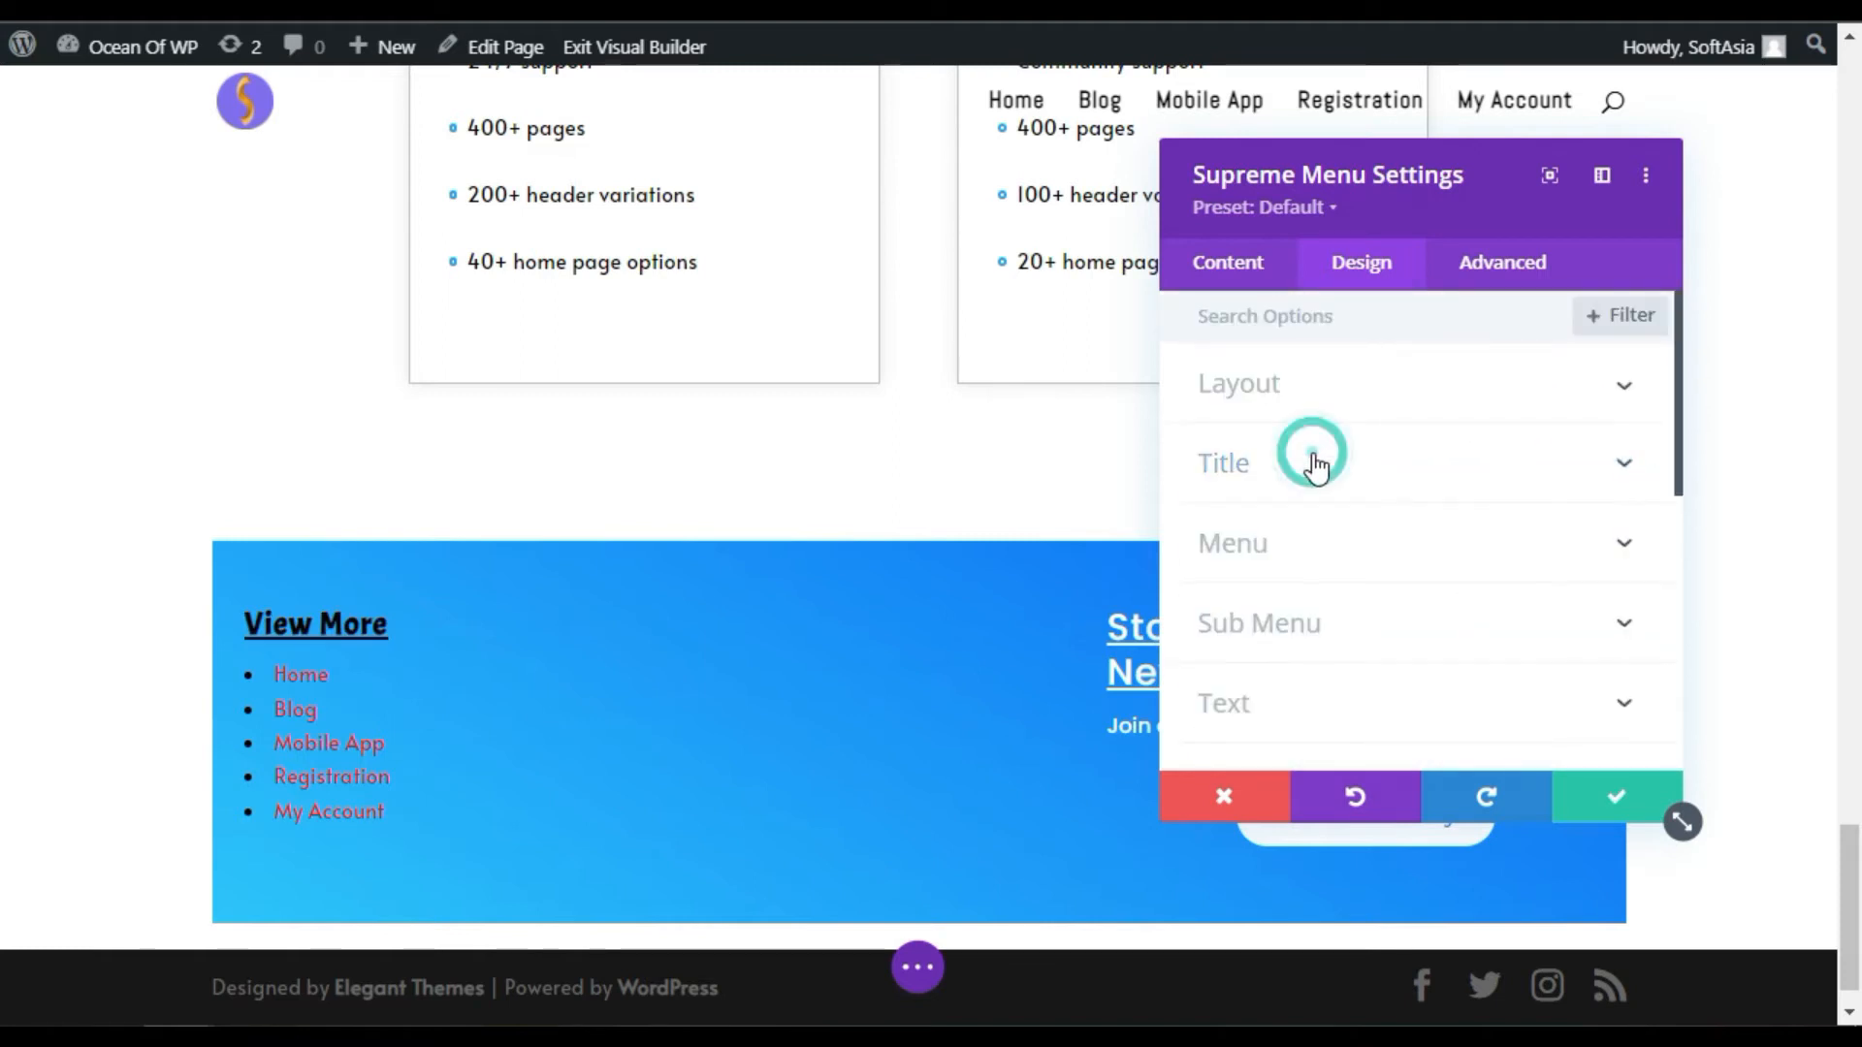
scroll(1252, 572, "down", 2)
left_click(1293, 361)
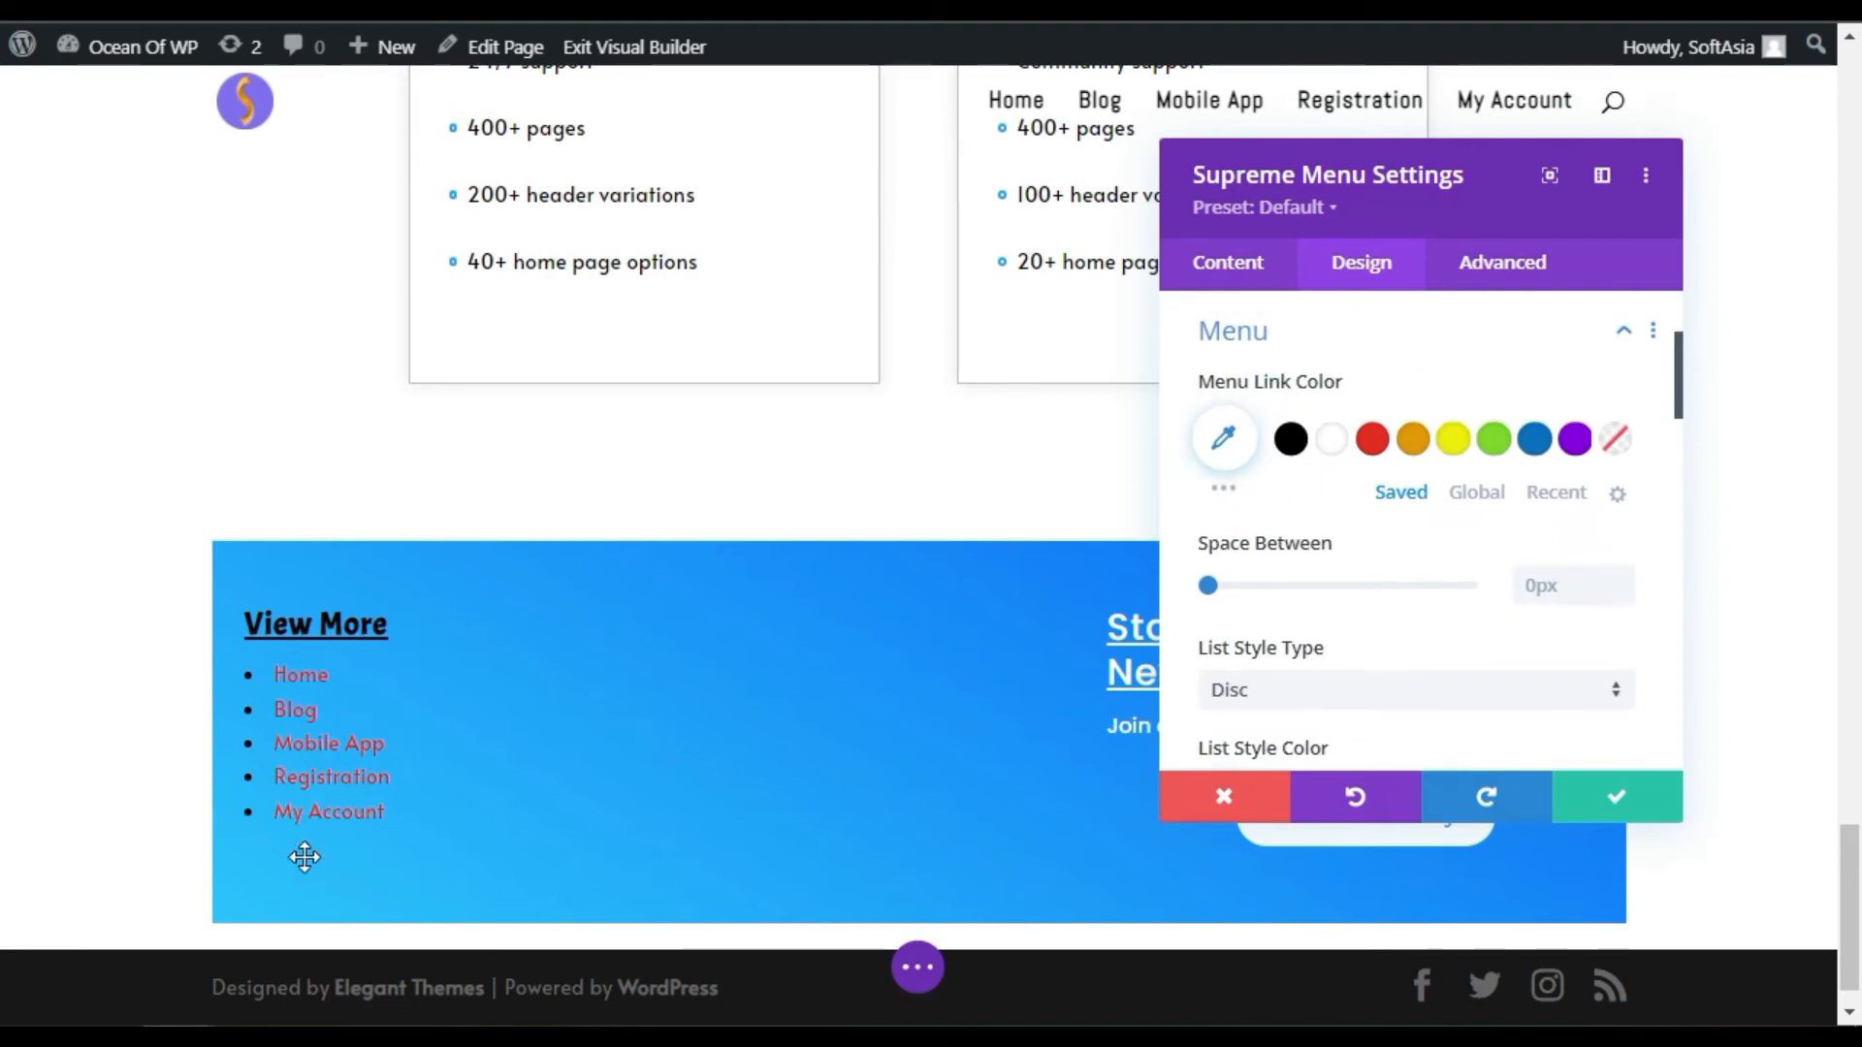
Step: Make the menu links white, trying then resetting a 5px gap between items
left_click(1332, 441)
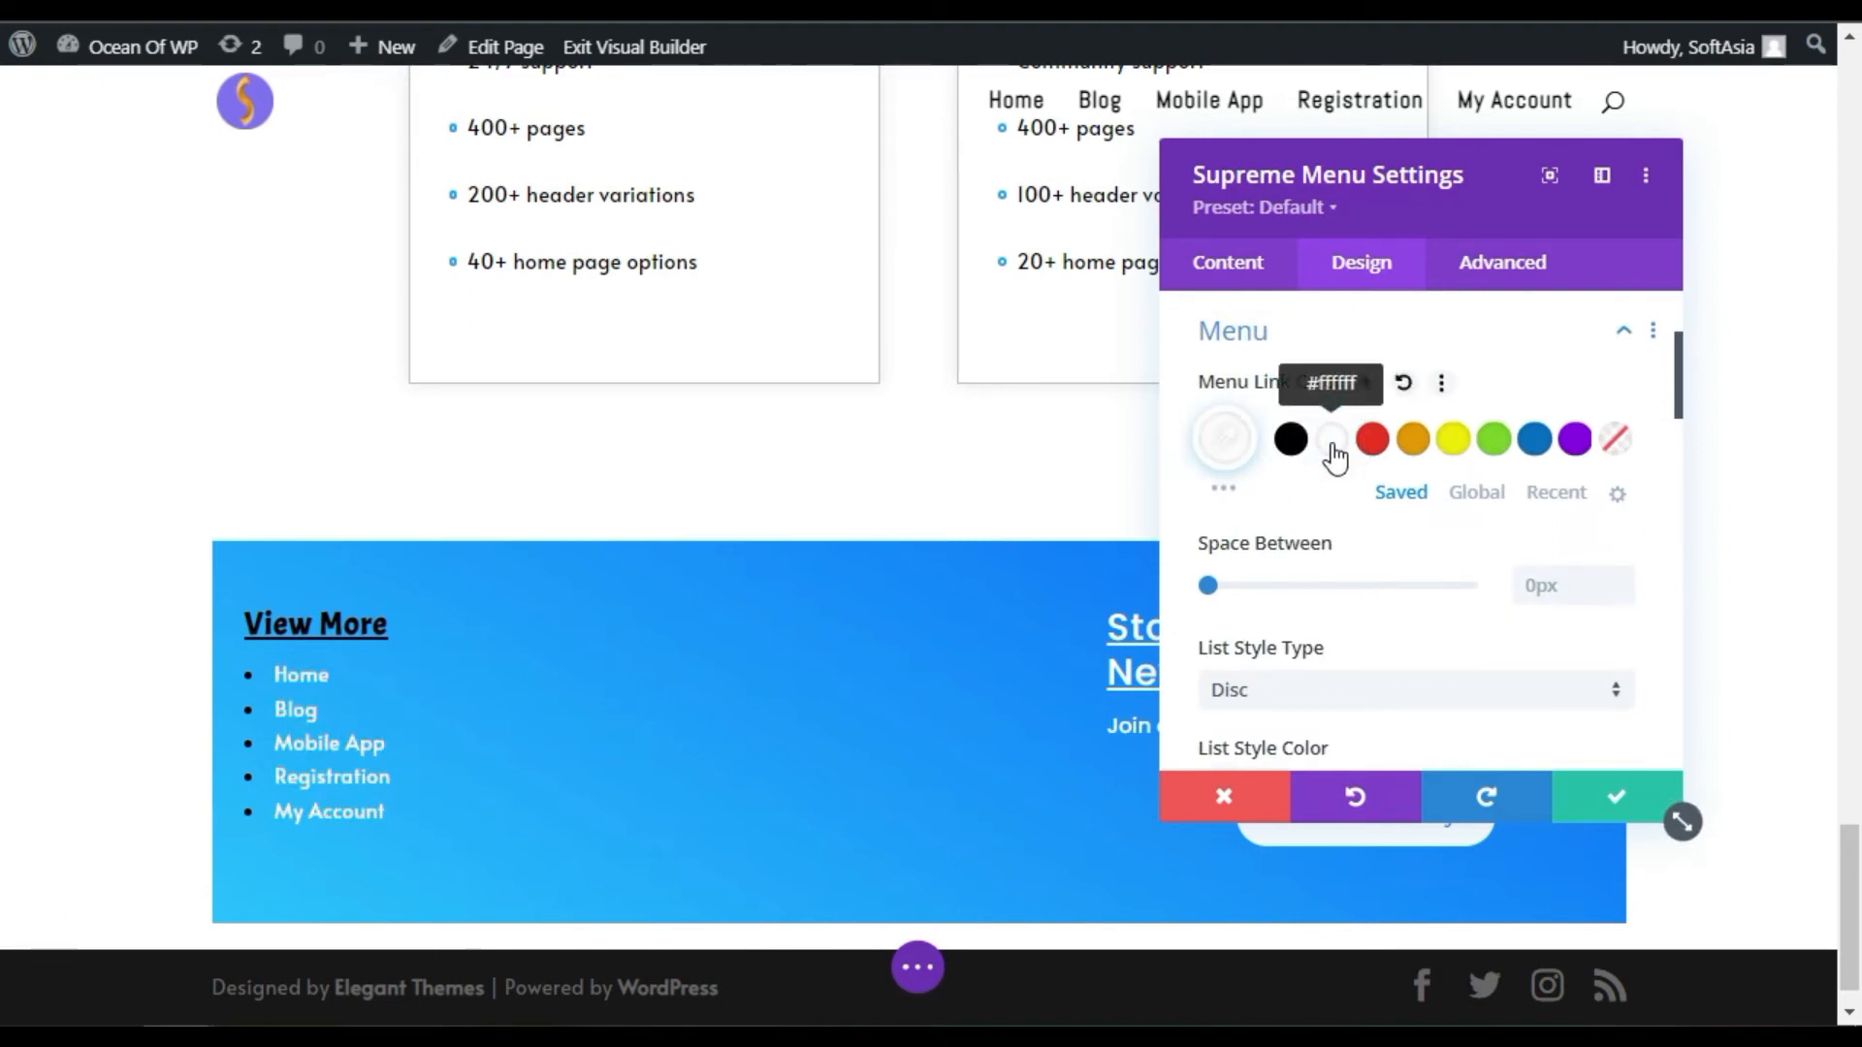
scroll(1327, 460, "down", 2)
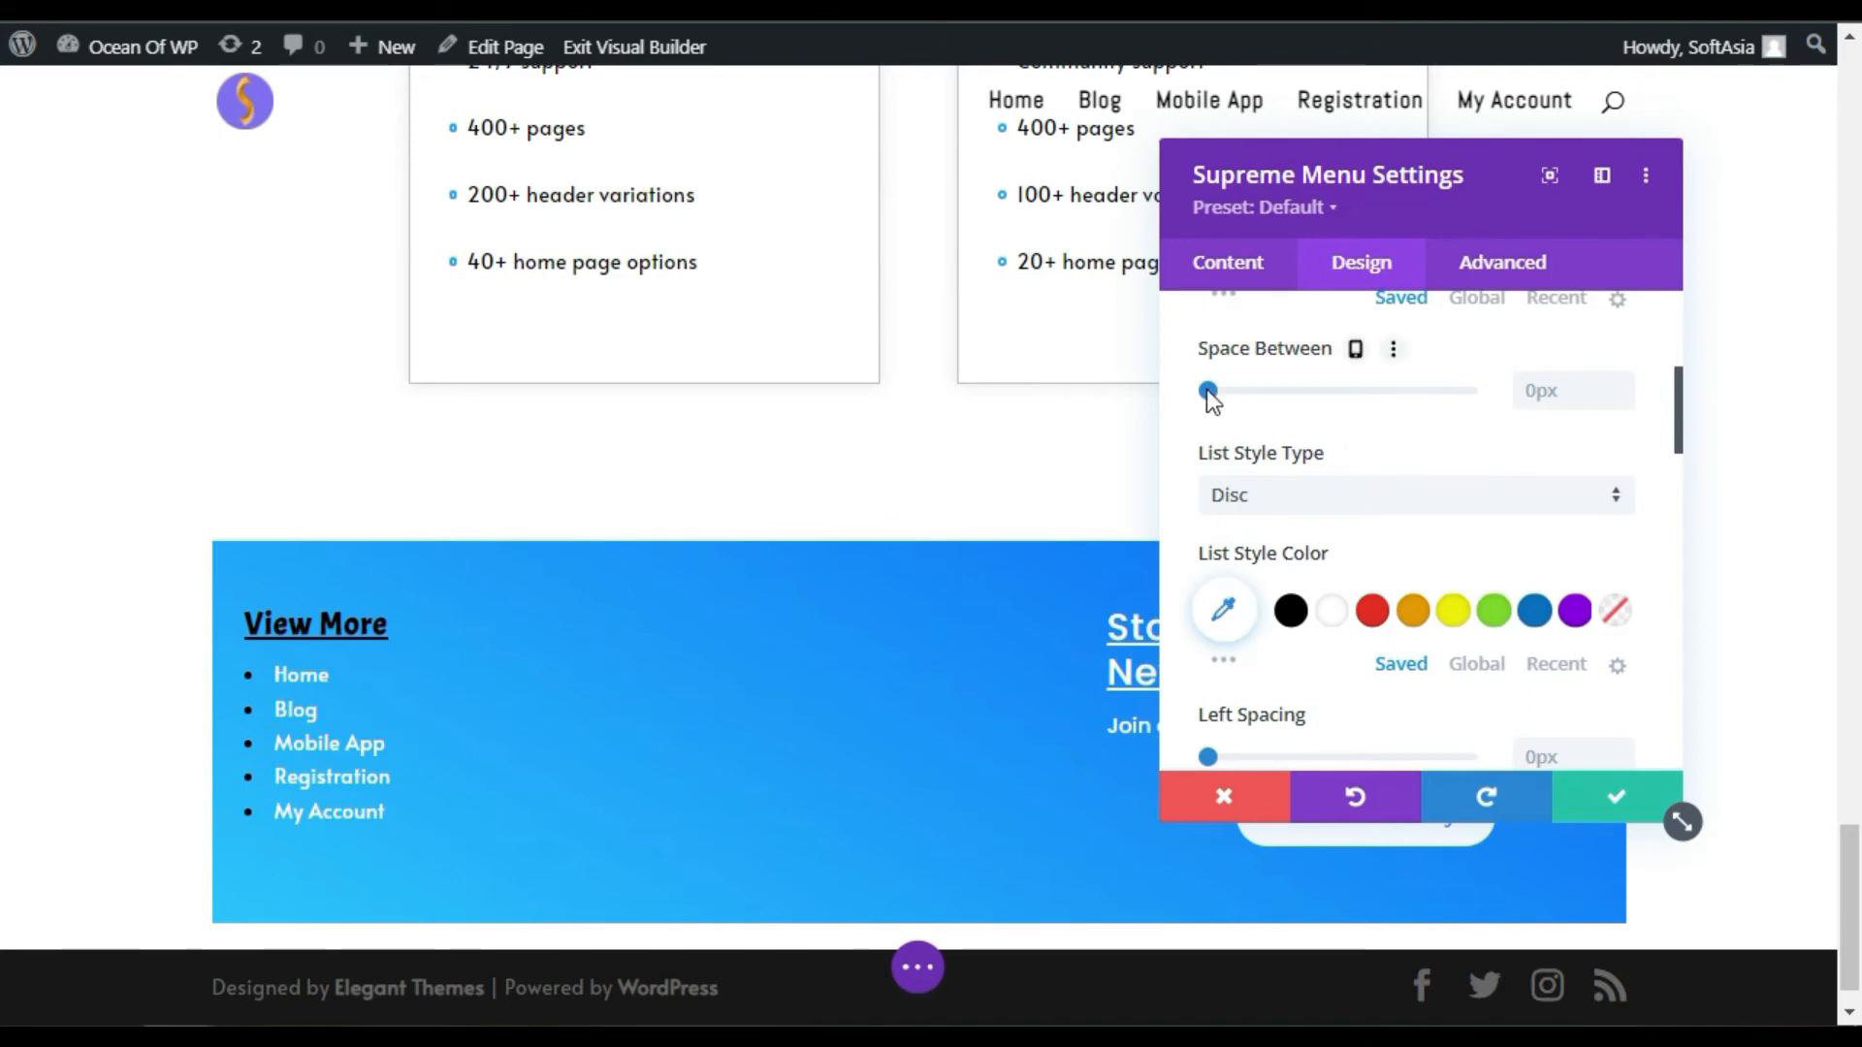
left_click_drag(1207, 389, 1220, 391)
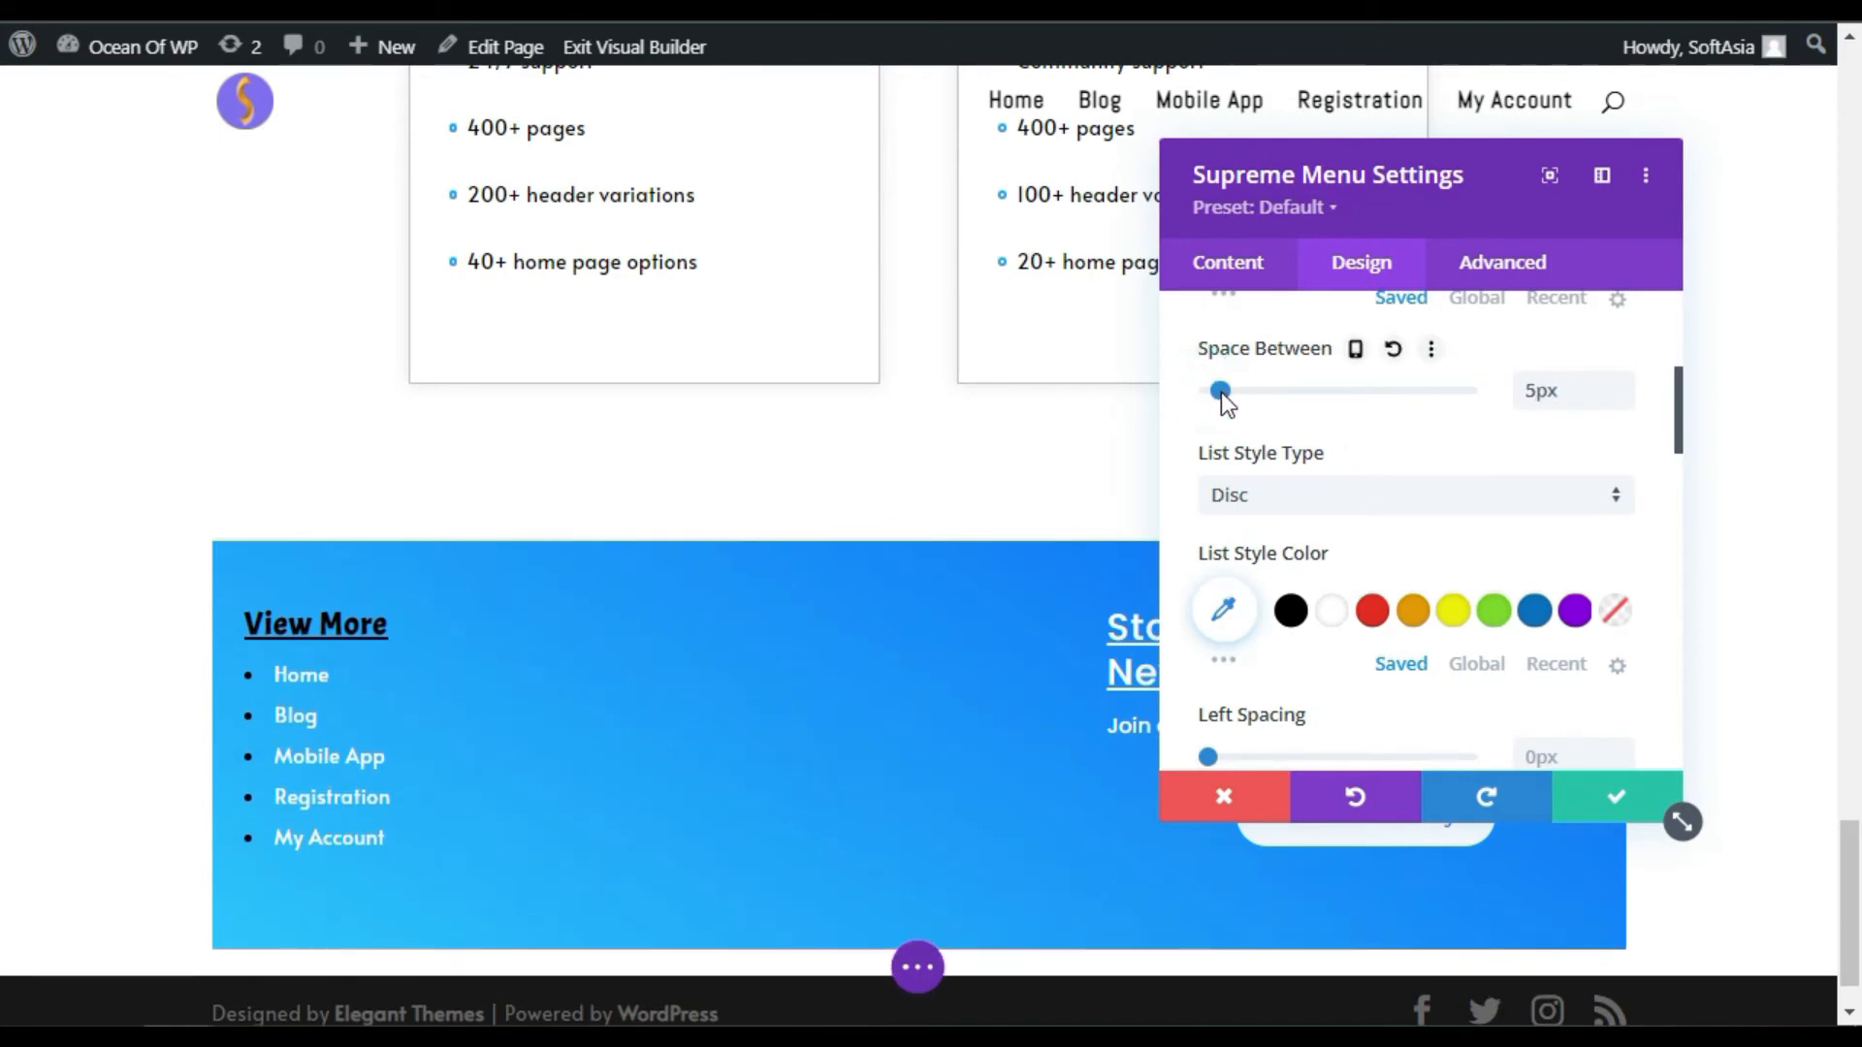
left_click(1394, 350)
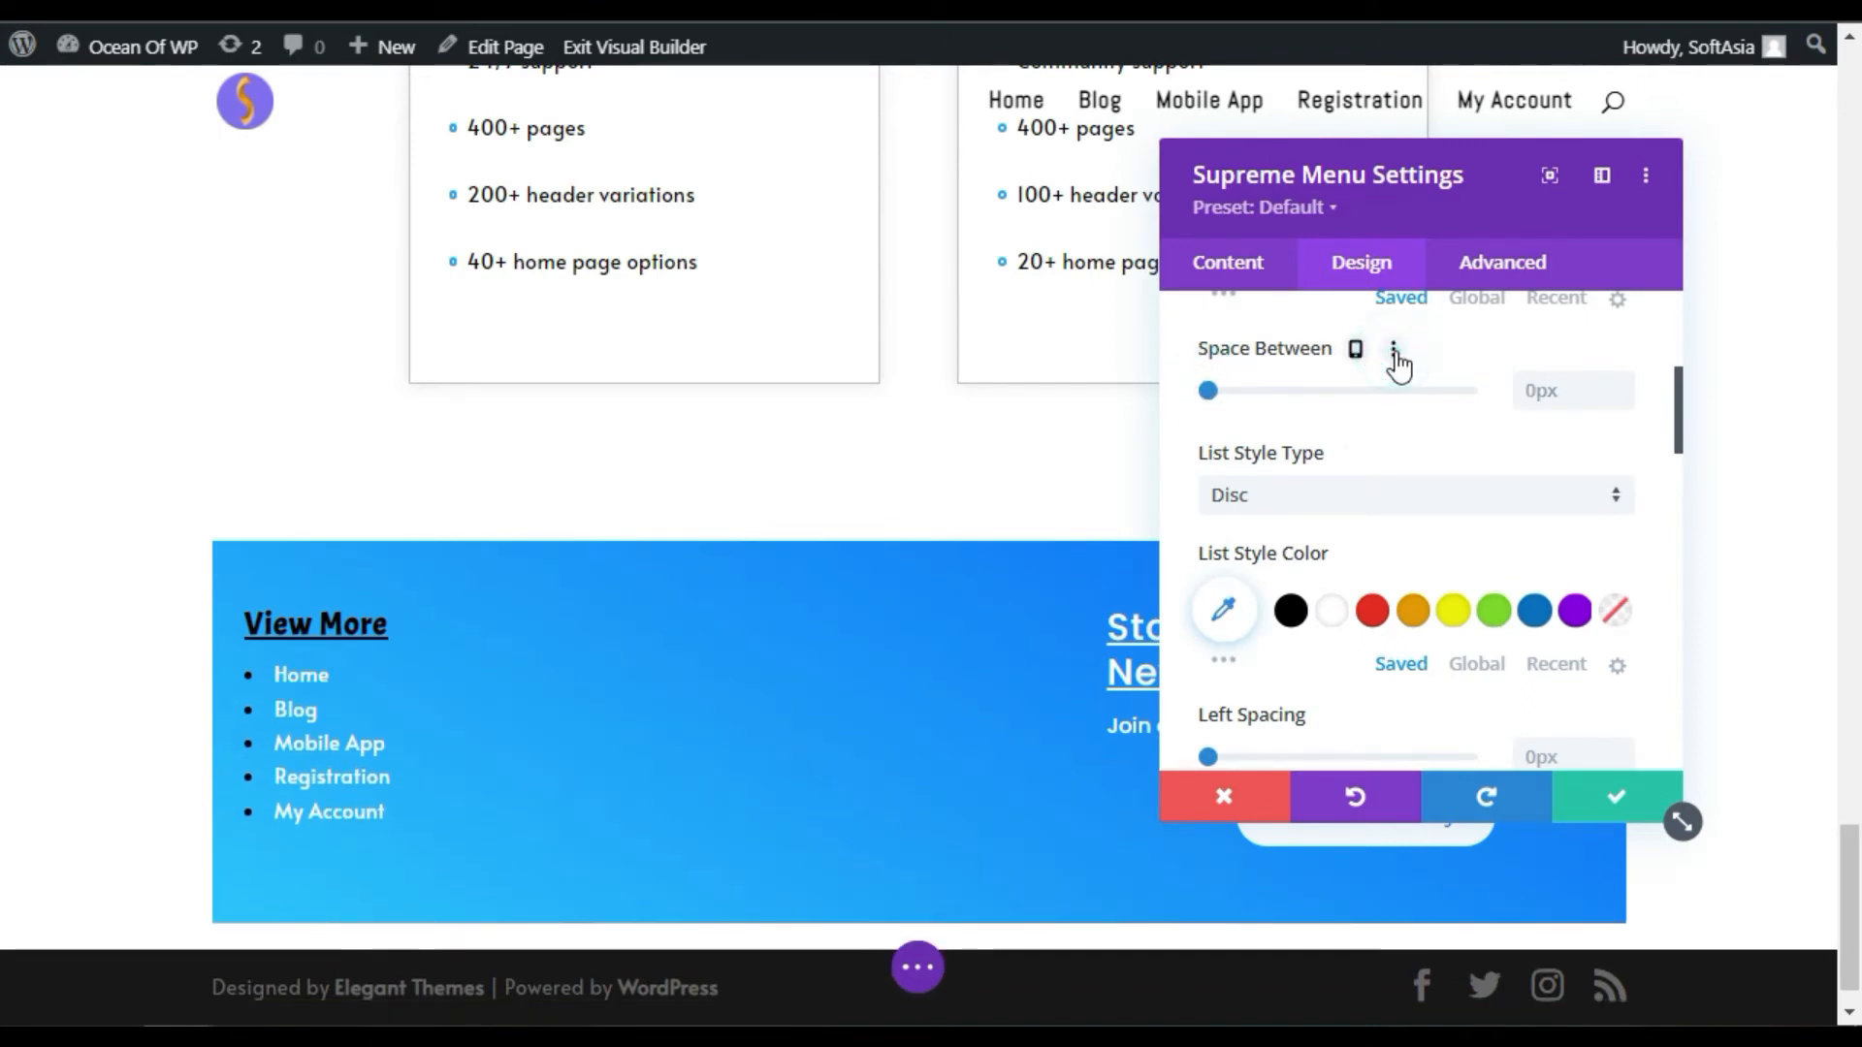
scroll(1274, 491, "down", 2)
scroll(1226, 427, "up", 2)
left_click_drag(1210, 454, 1334, 454)
Step: Keep Disc list bullets and set their List Style Color to black
left_click(1300, 494)
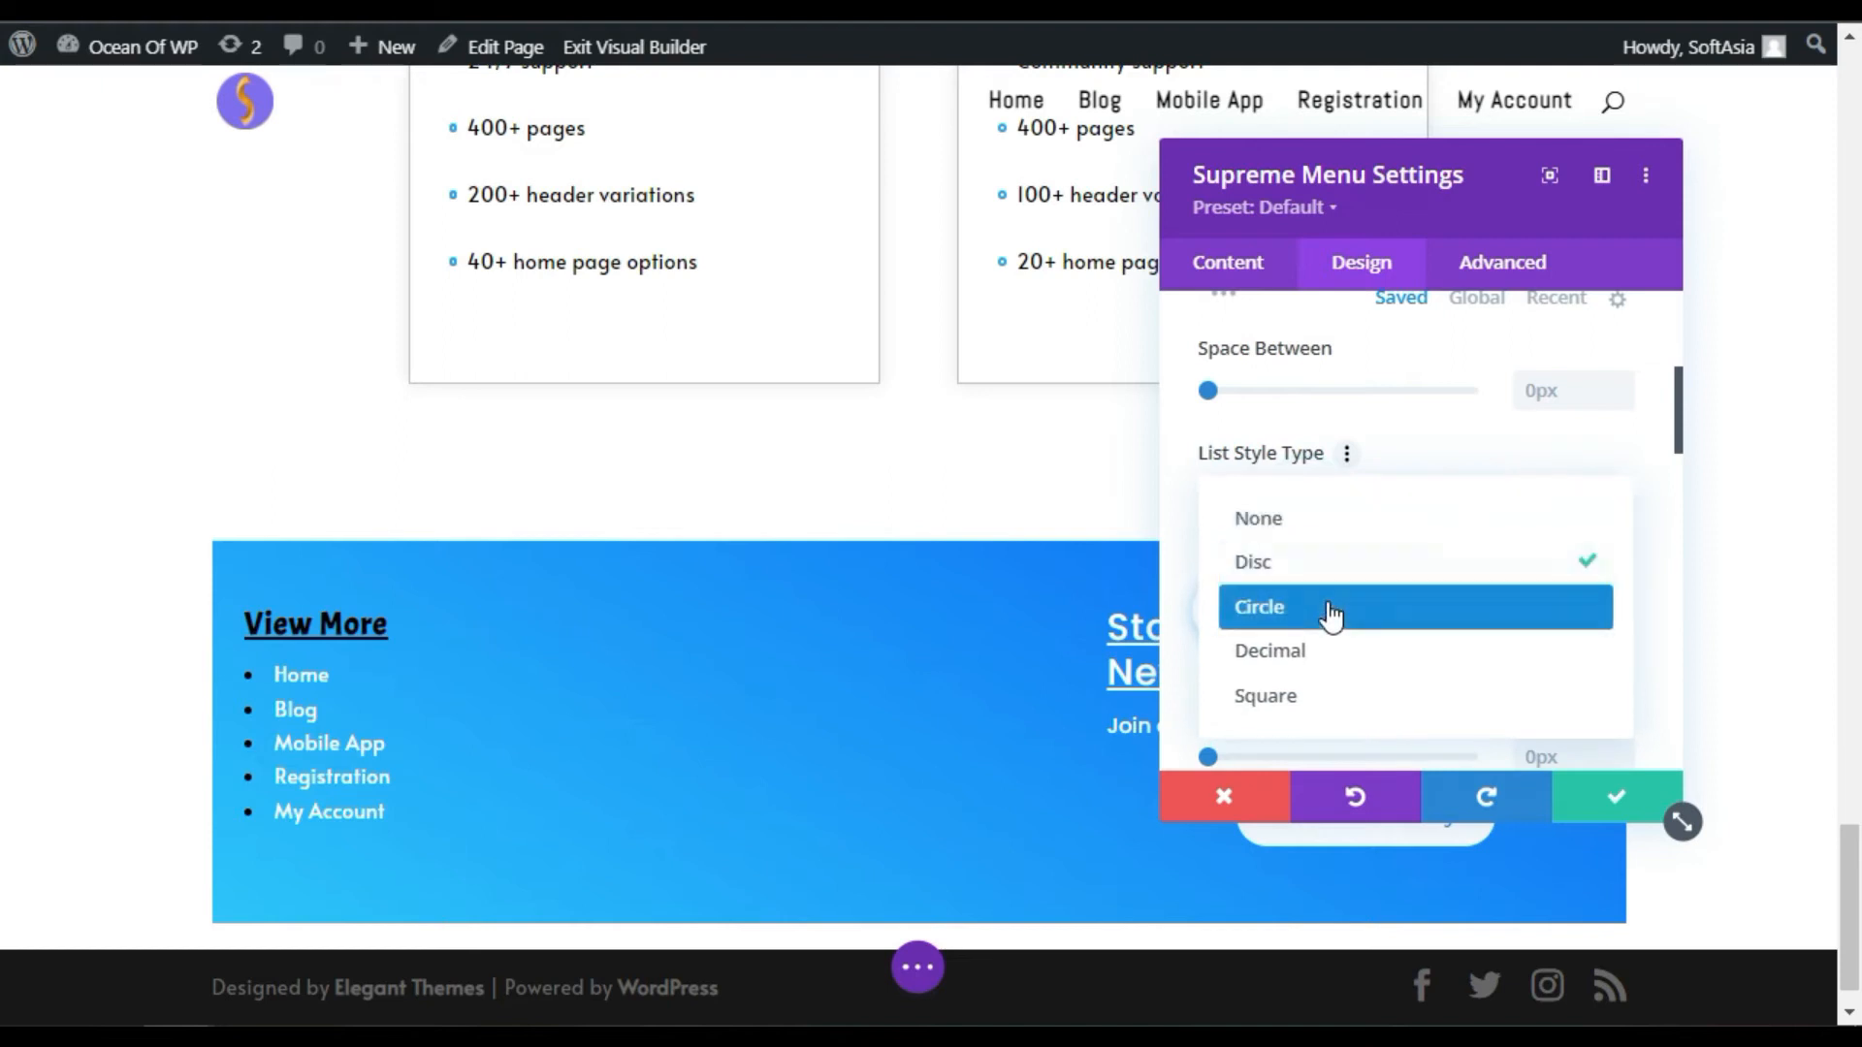
left_click(1384, 565)
scroll(1409, 482, "down", 2)
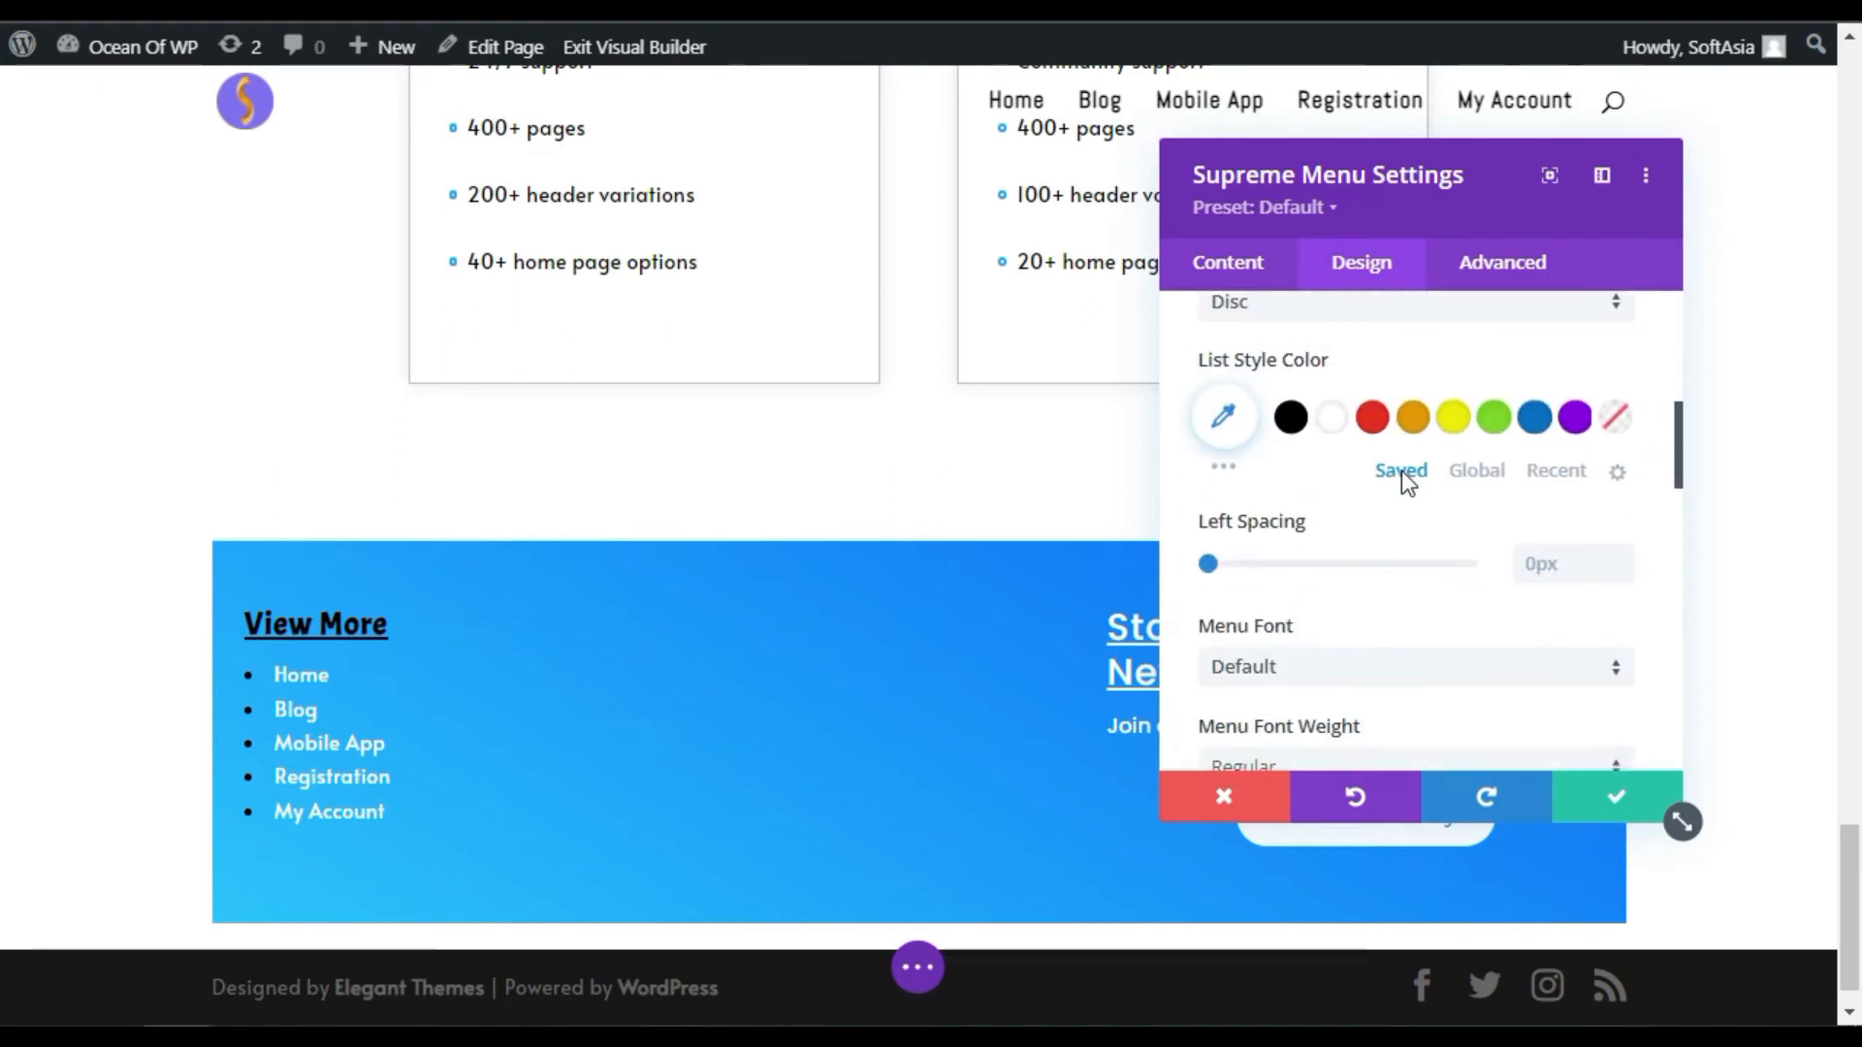
left_click(1296, 422)
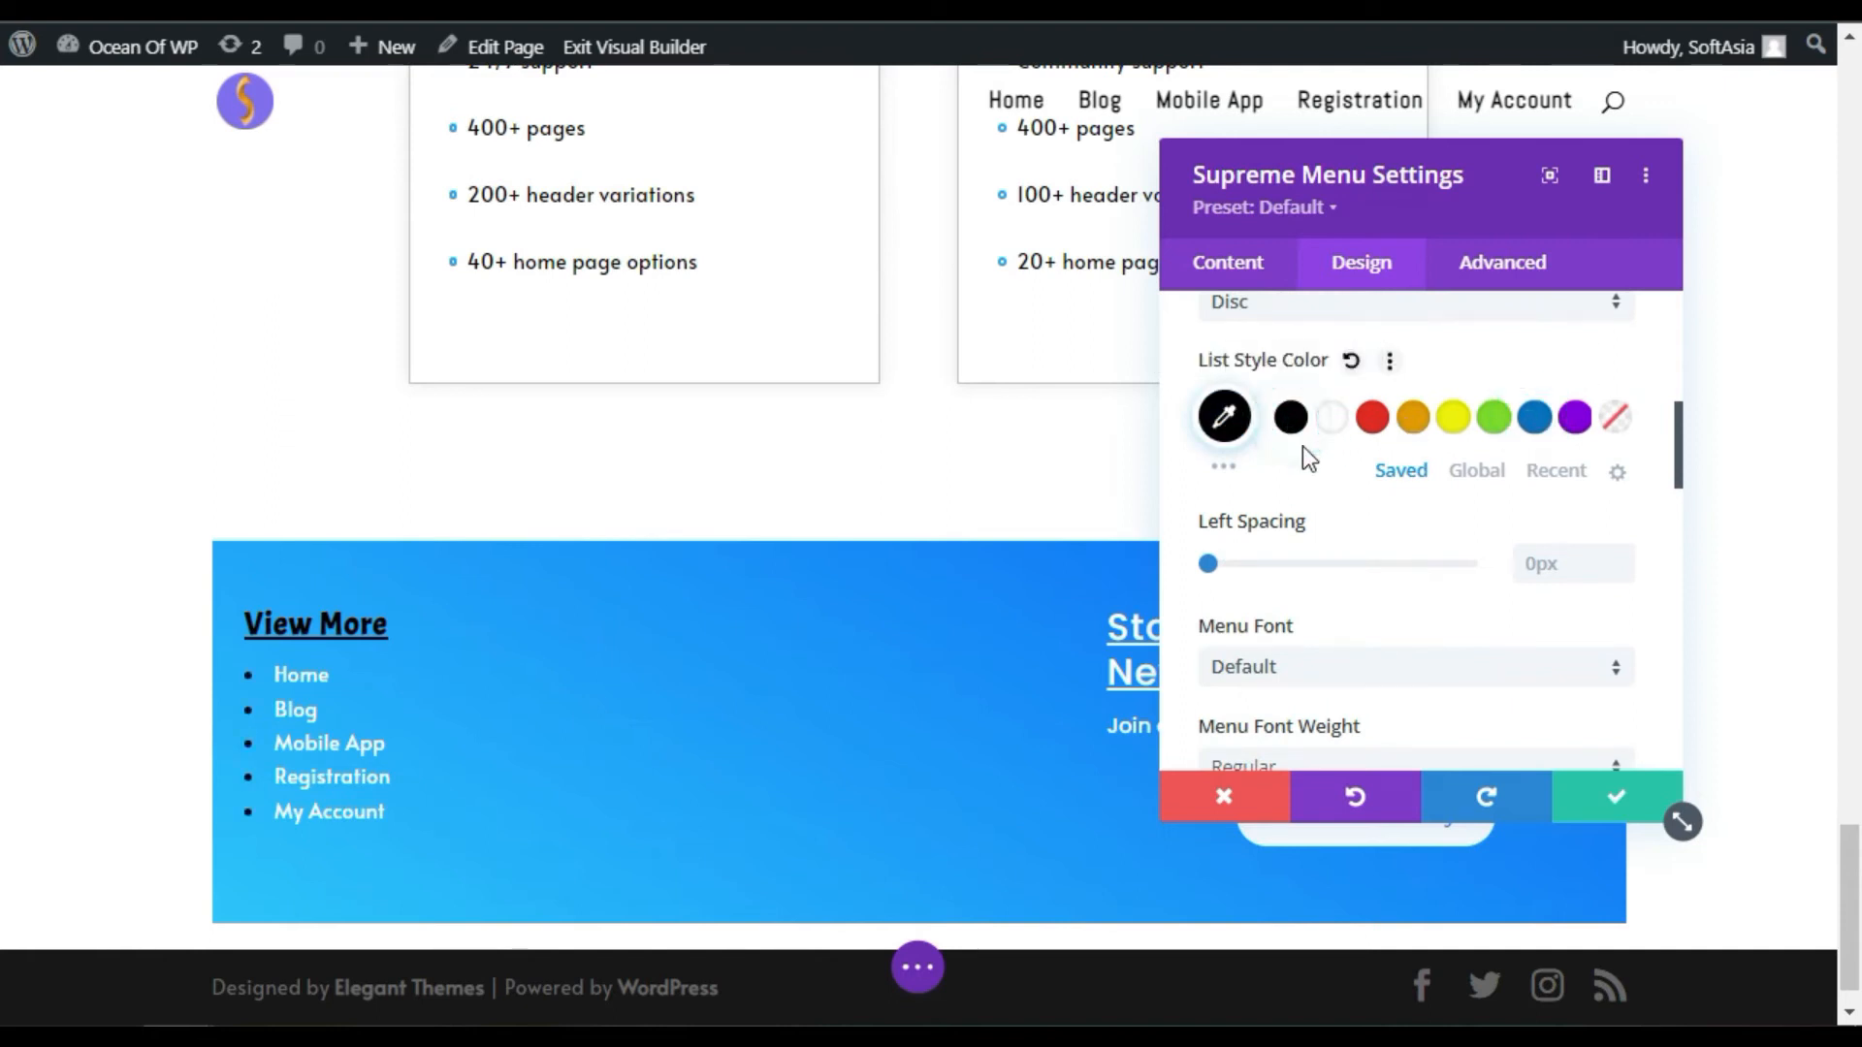
scroll(1301, 451, "down", 2)
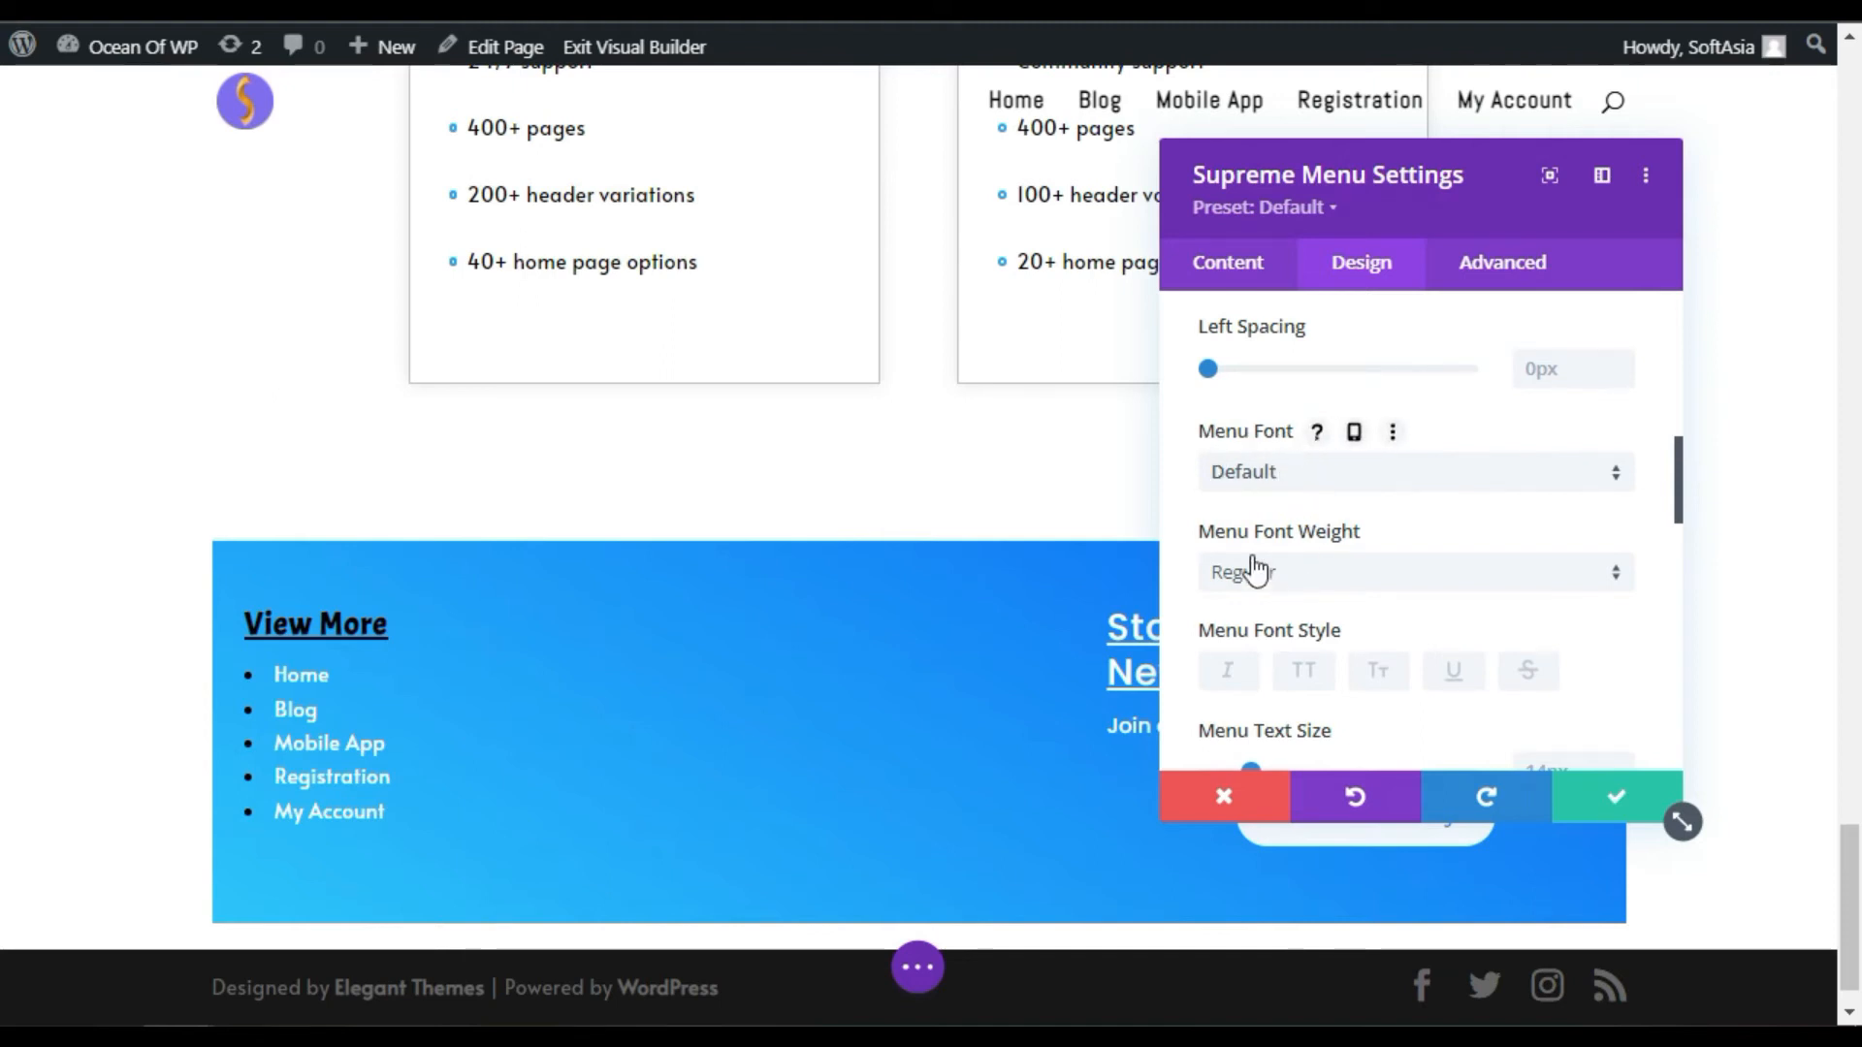
Step: Set the menu link text size to 16px and letter spacing to 3px
scroll(1353, 550, "down", 2)
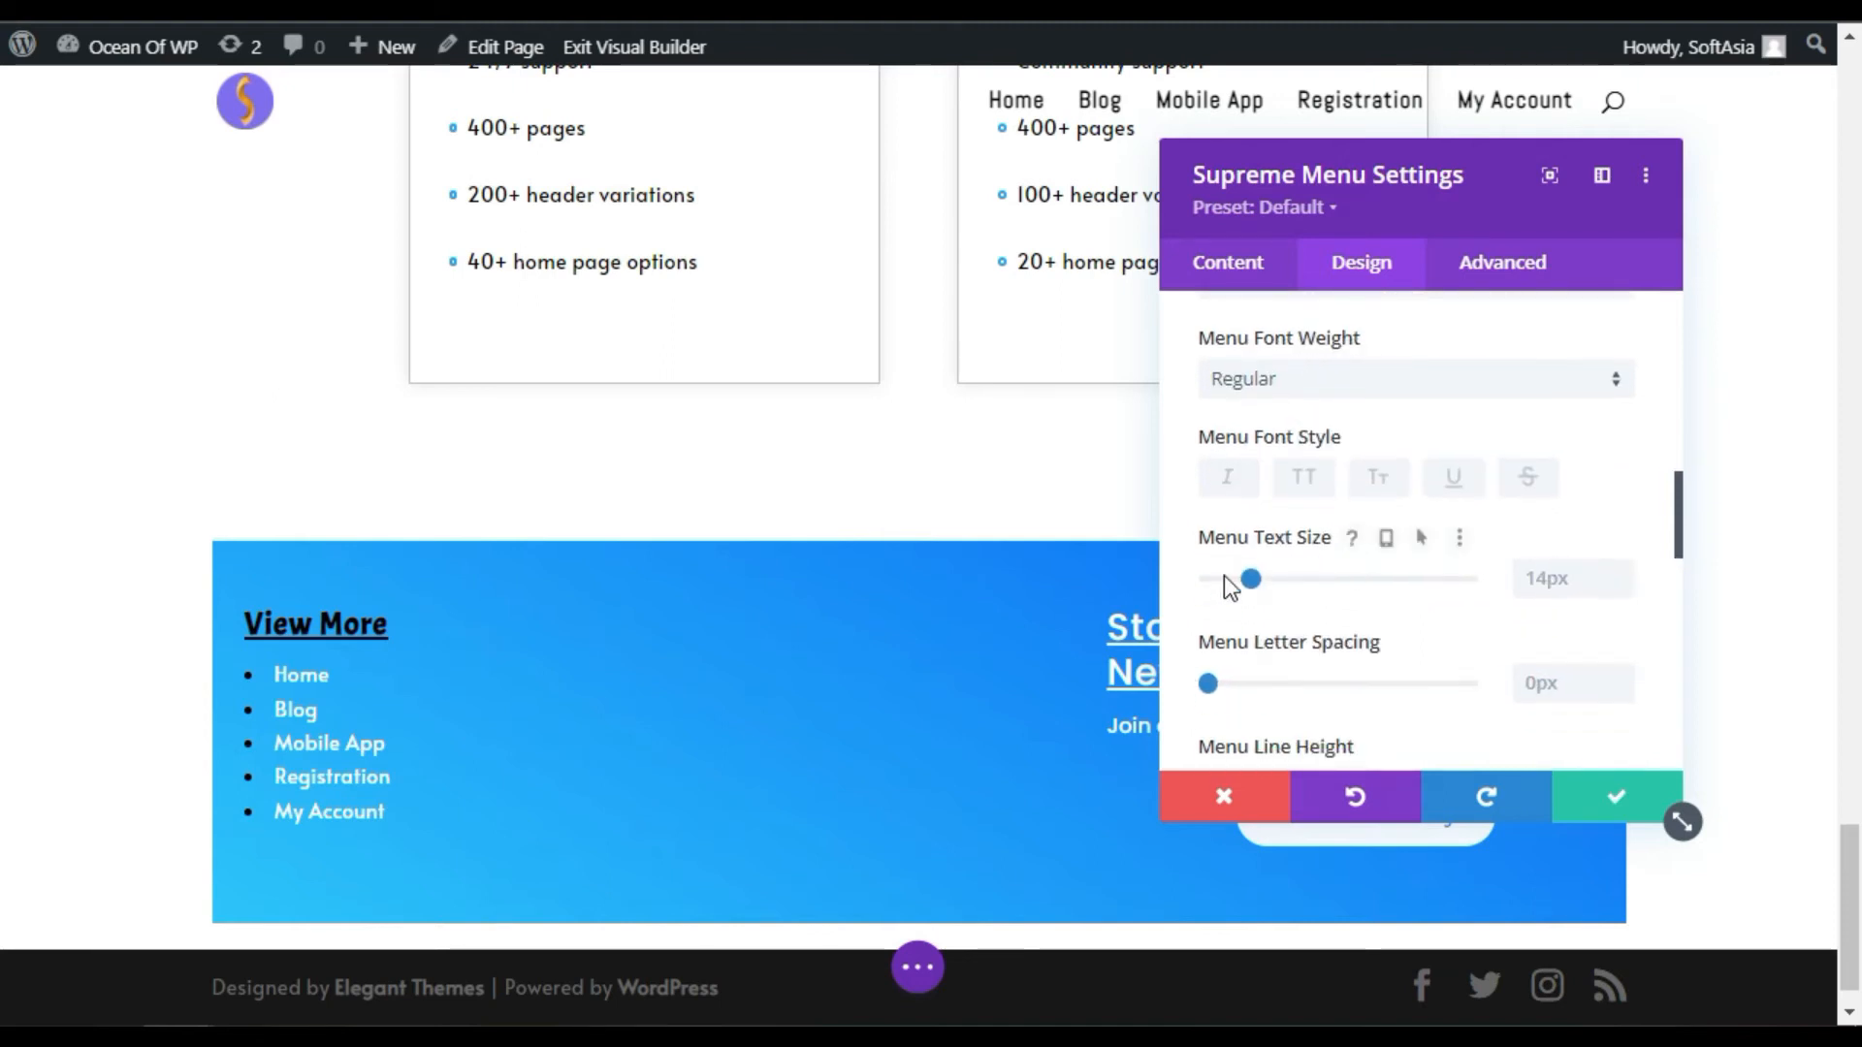
left_click_drag(1253, 584, 1302, 601)
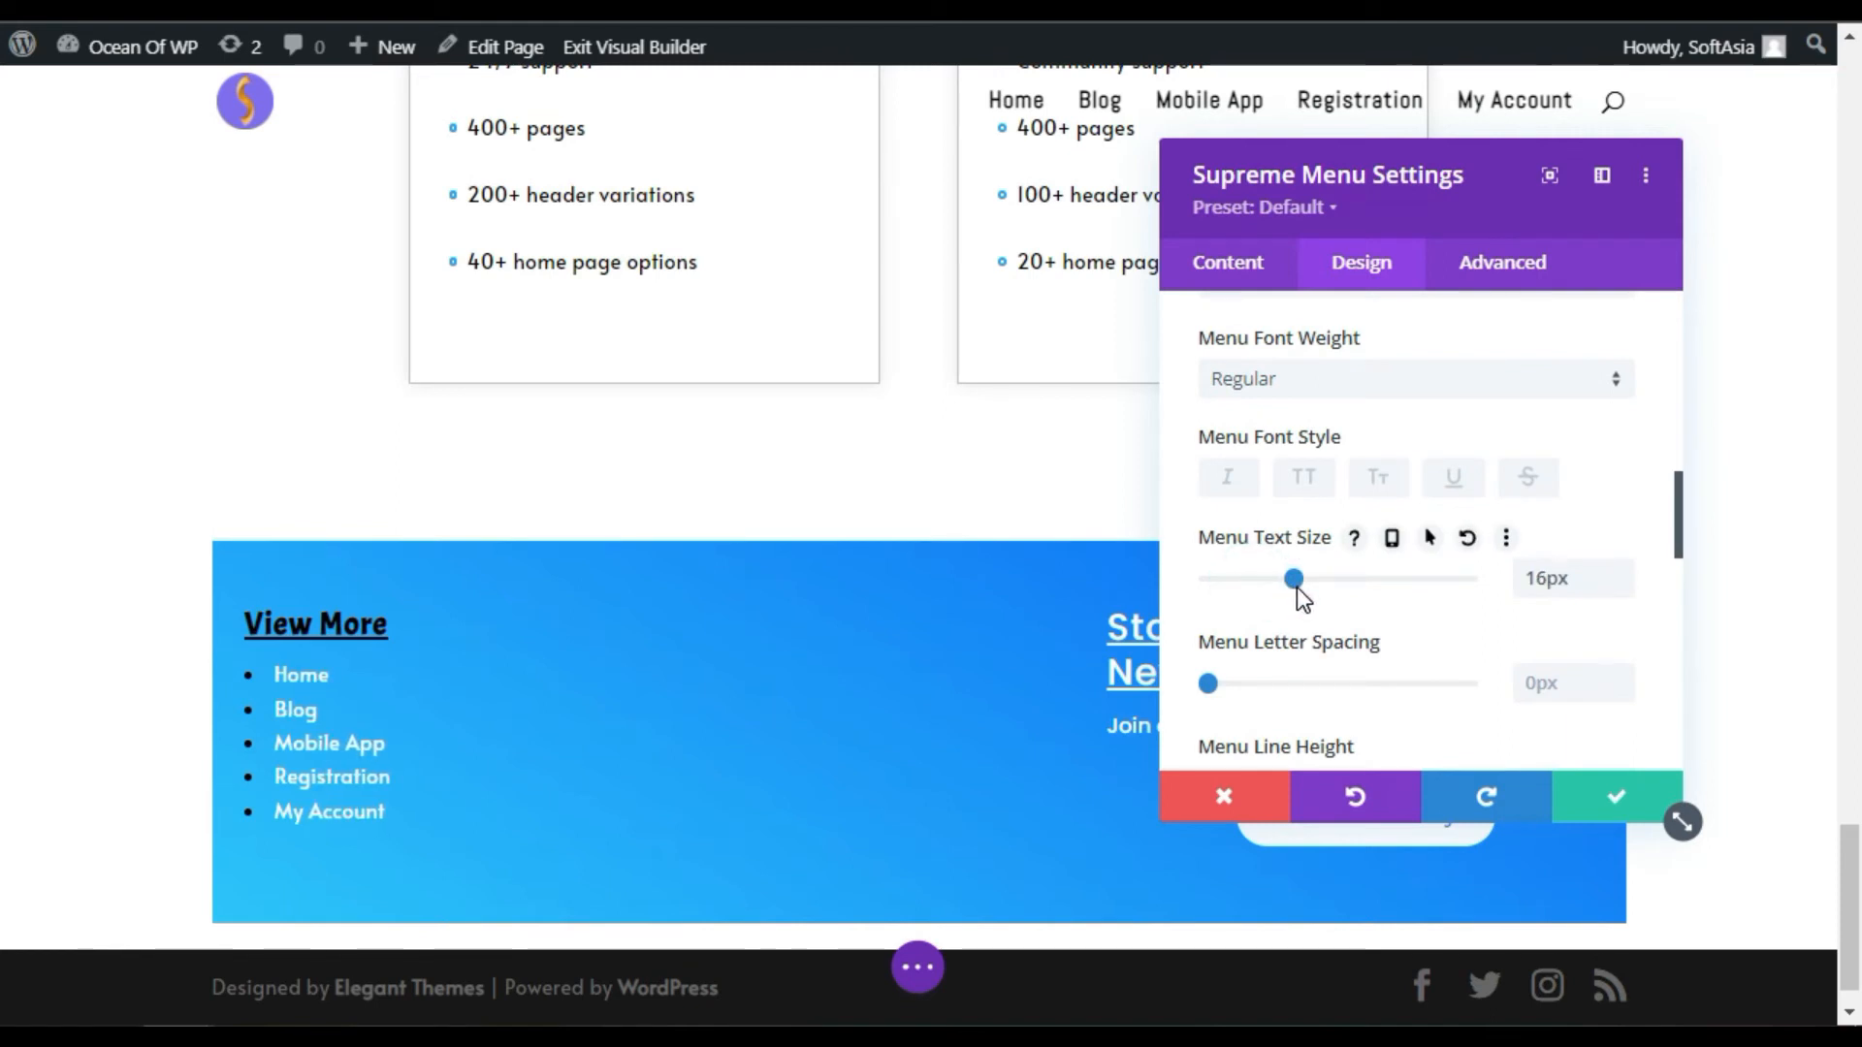
scroll(1325, 601, "down", 2)
left_click_drag(1207, 496, 1311, 499)
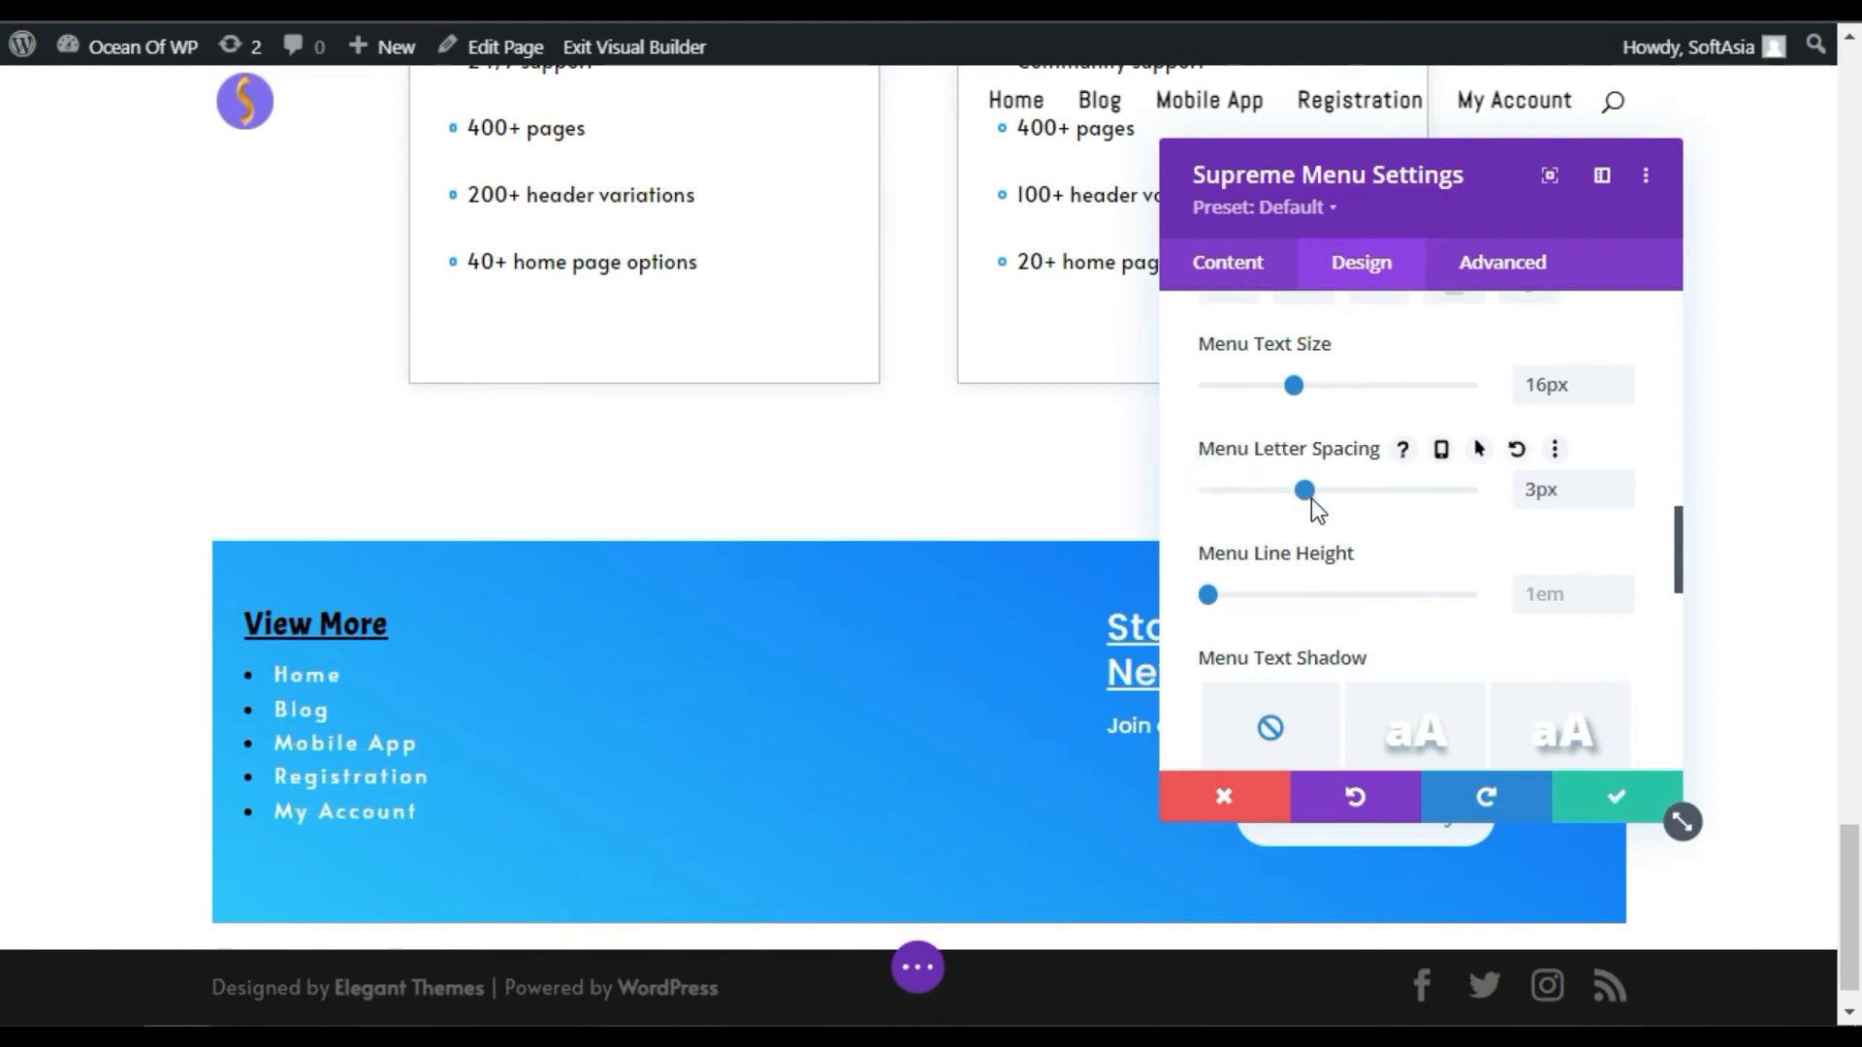
left_click(1267, 502)
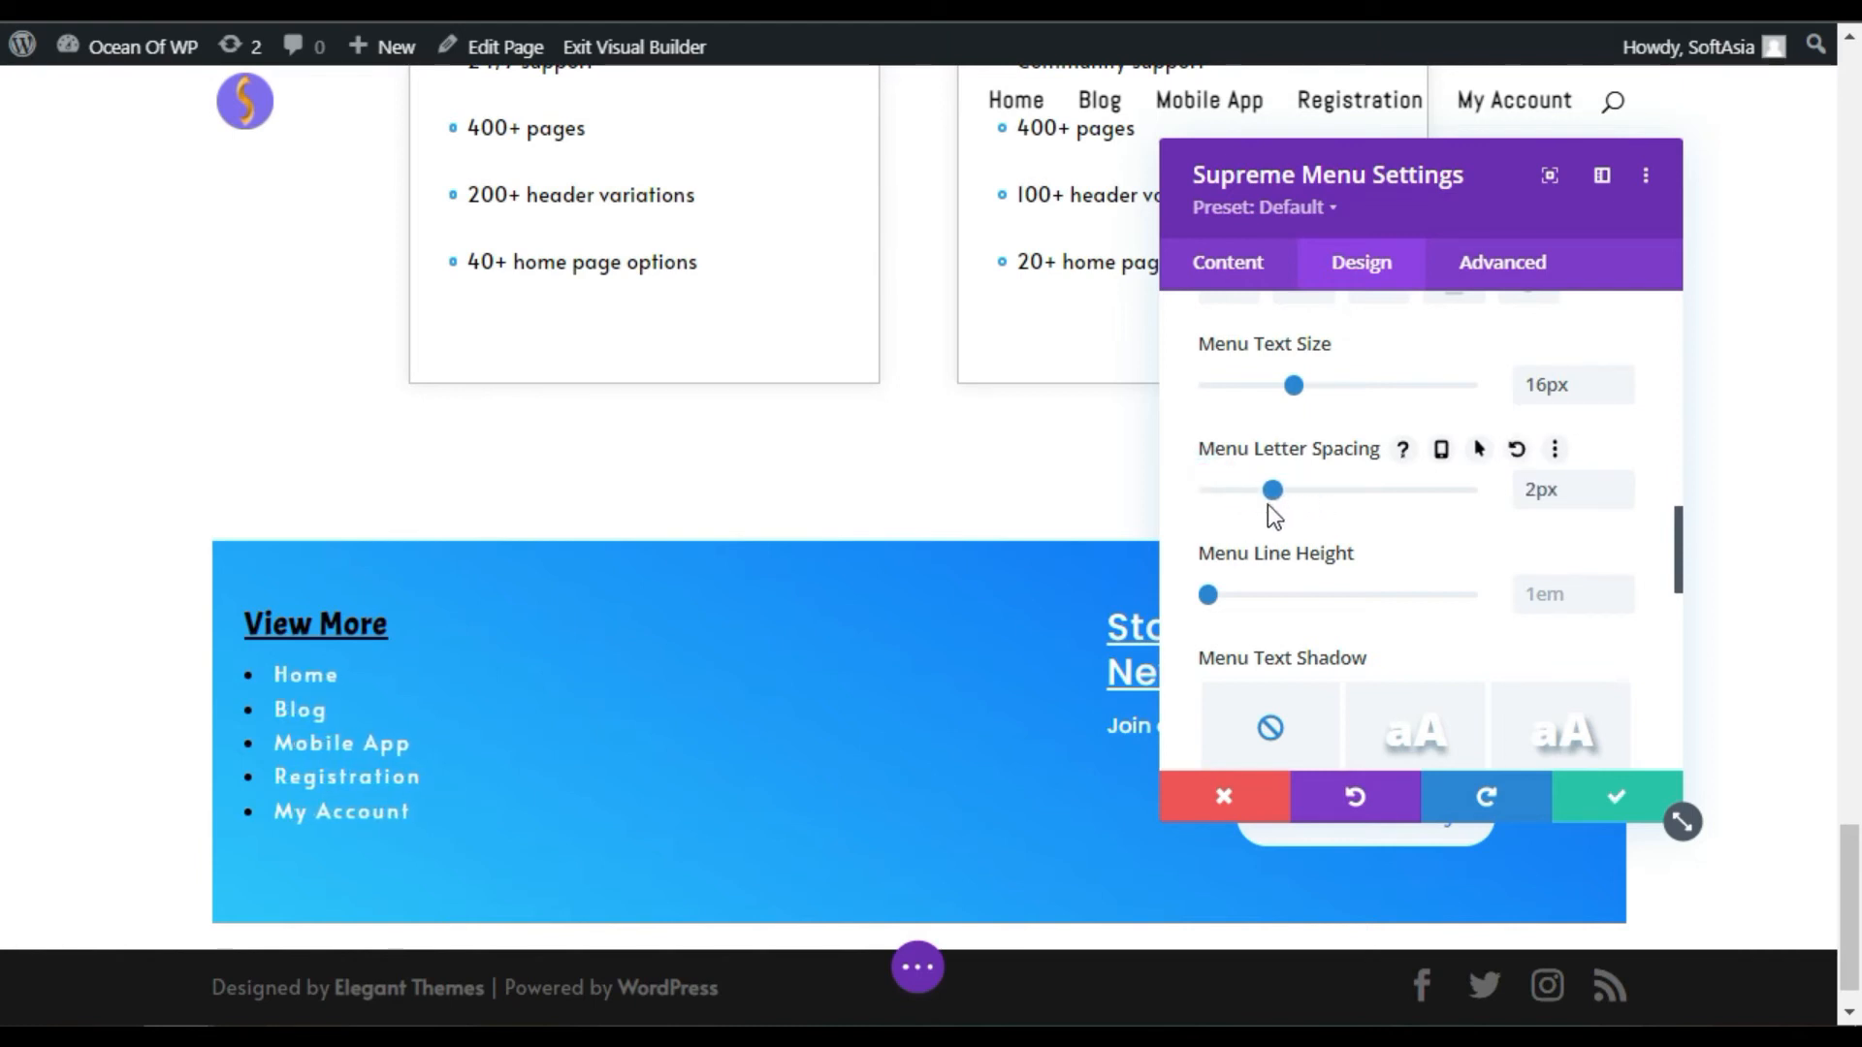
left_click(1622, 483)
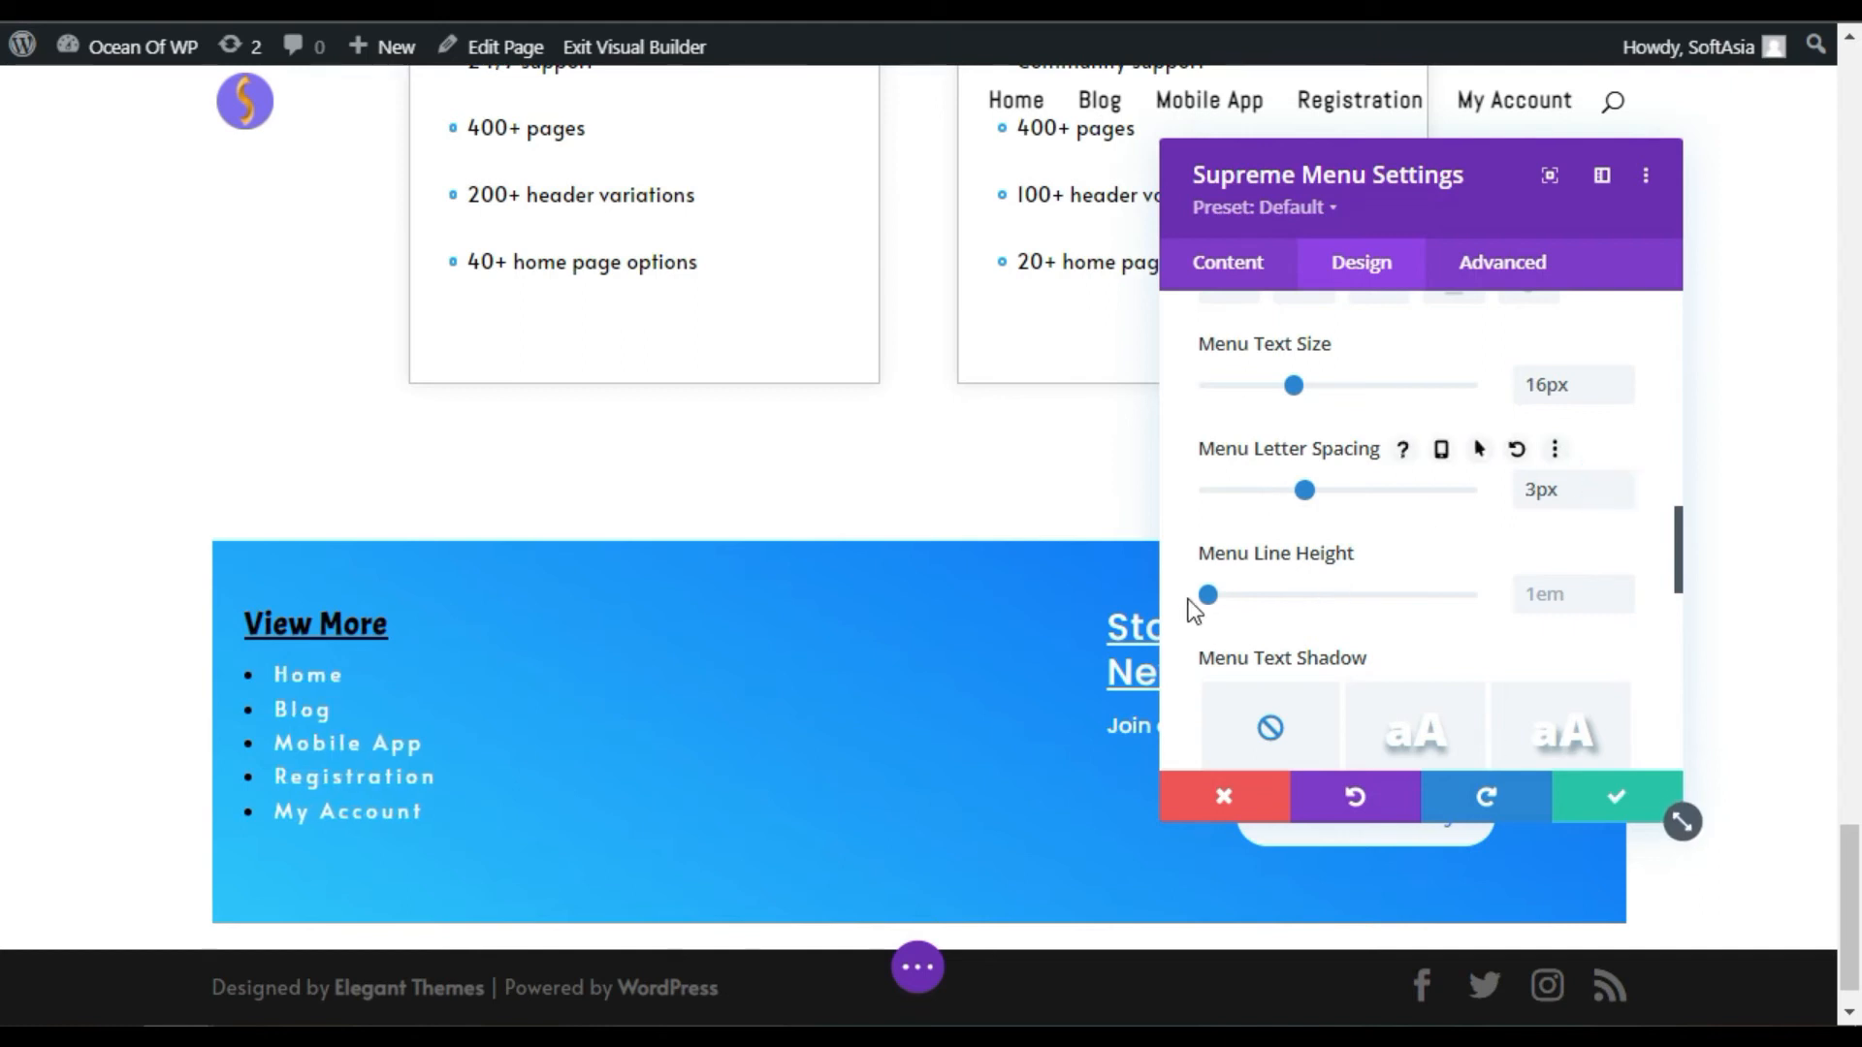
Step: Apply a text shadow preset to the menu links
scroll(1407, 524, "down", 2)
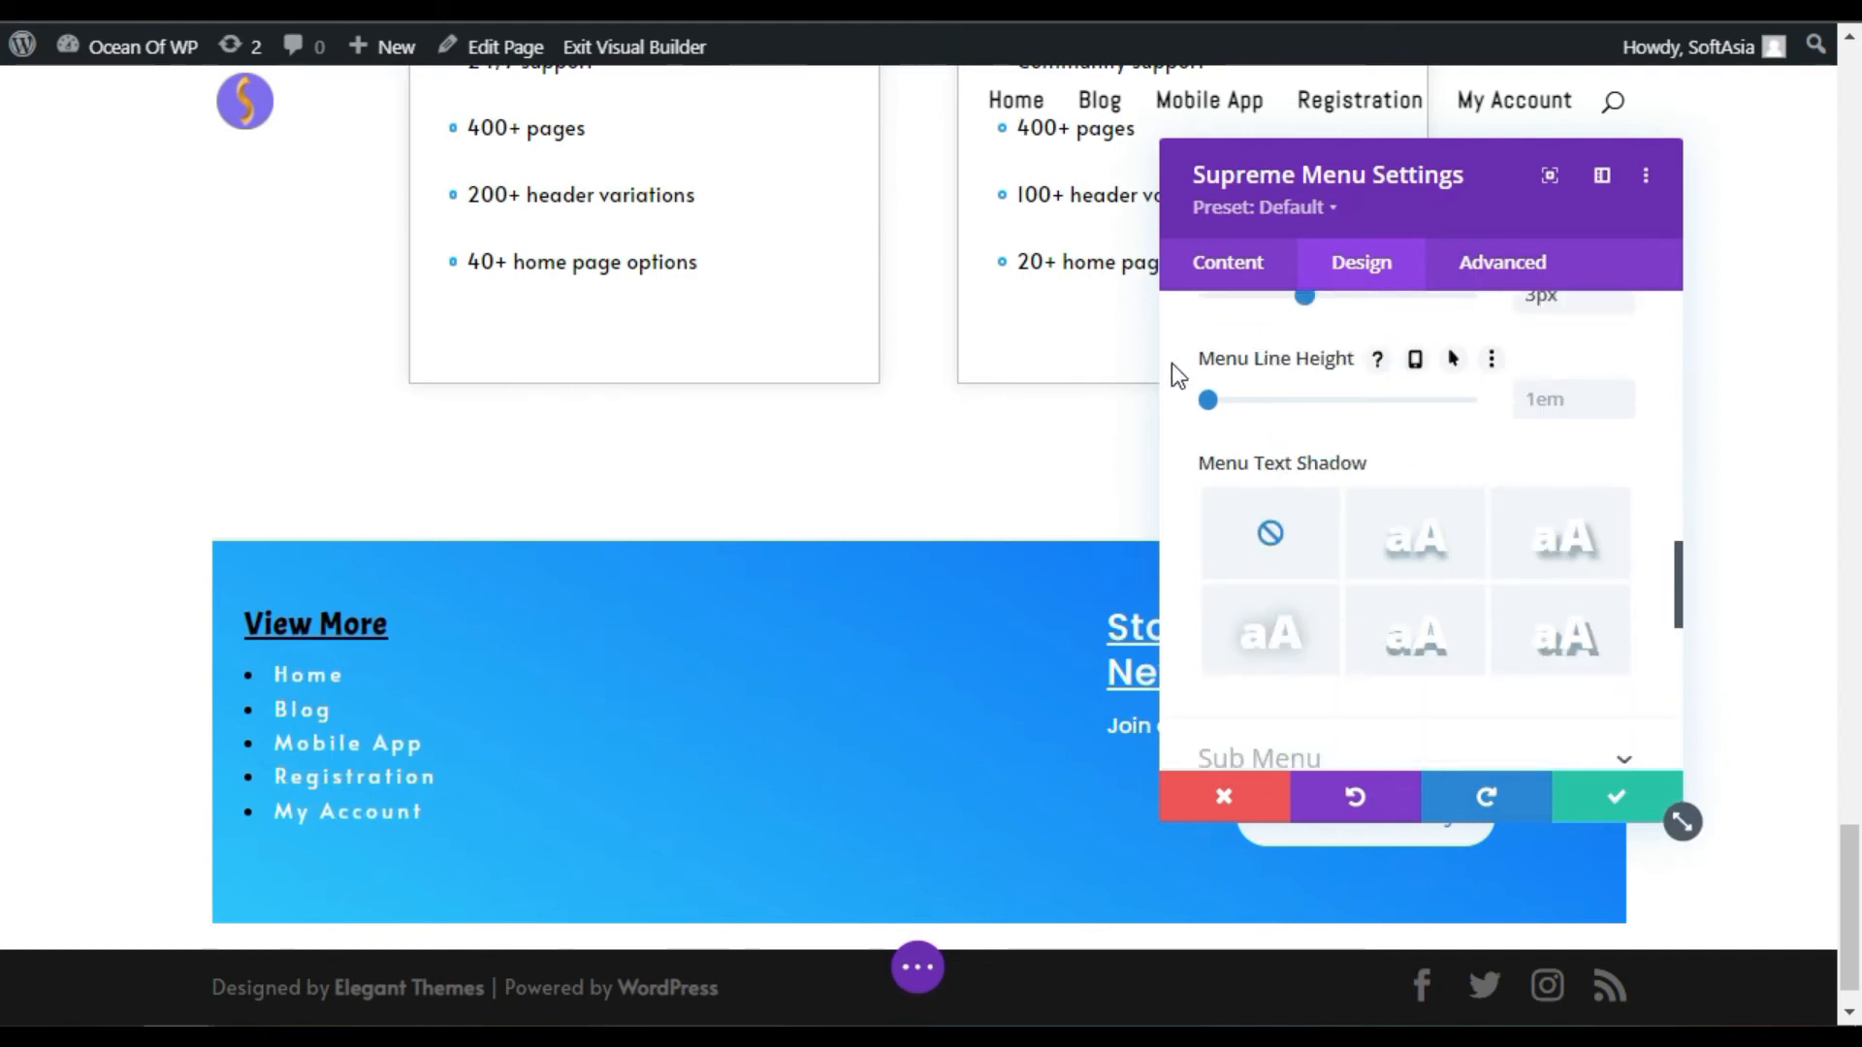
left_click(1418, 549)
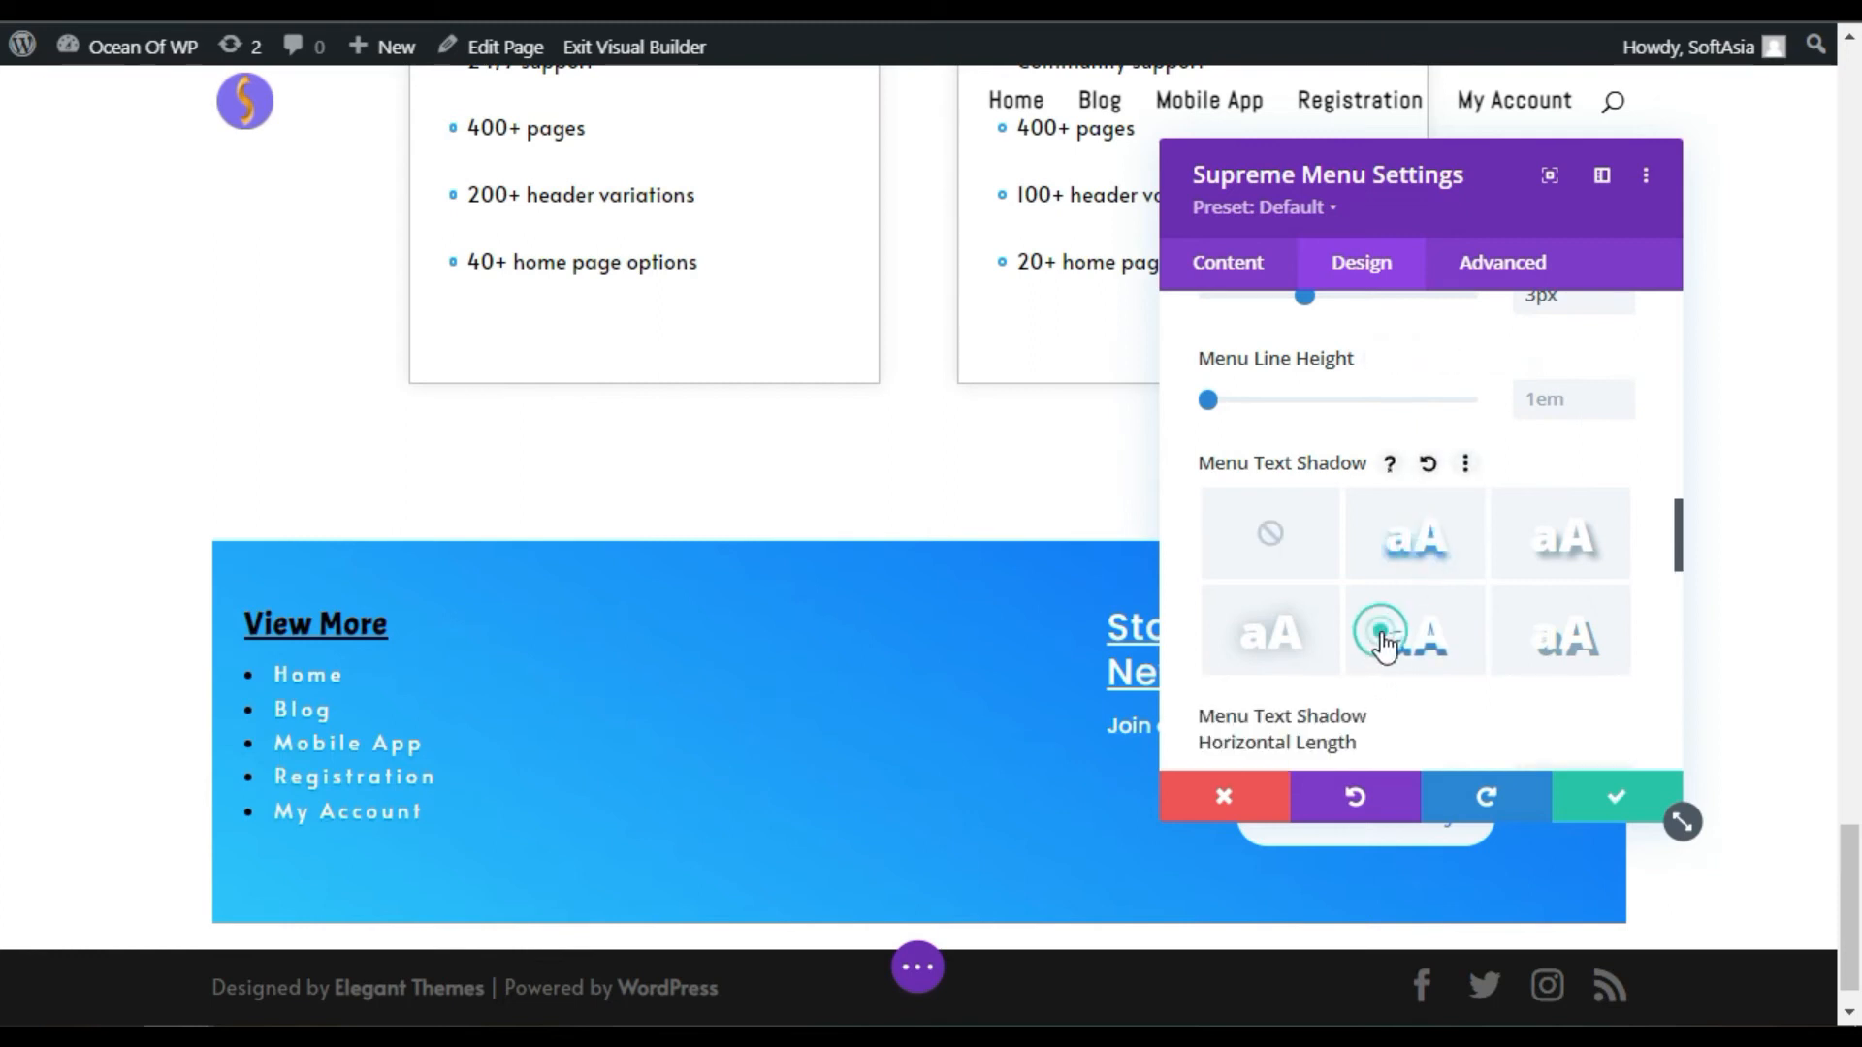
scroll(1372, 635, "down", 5)
left_click(1314, 613)
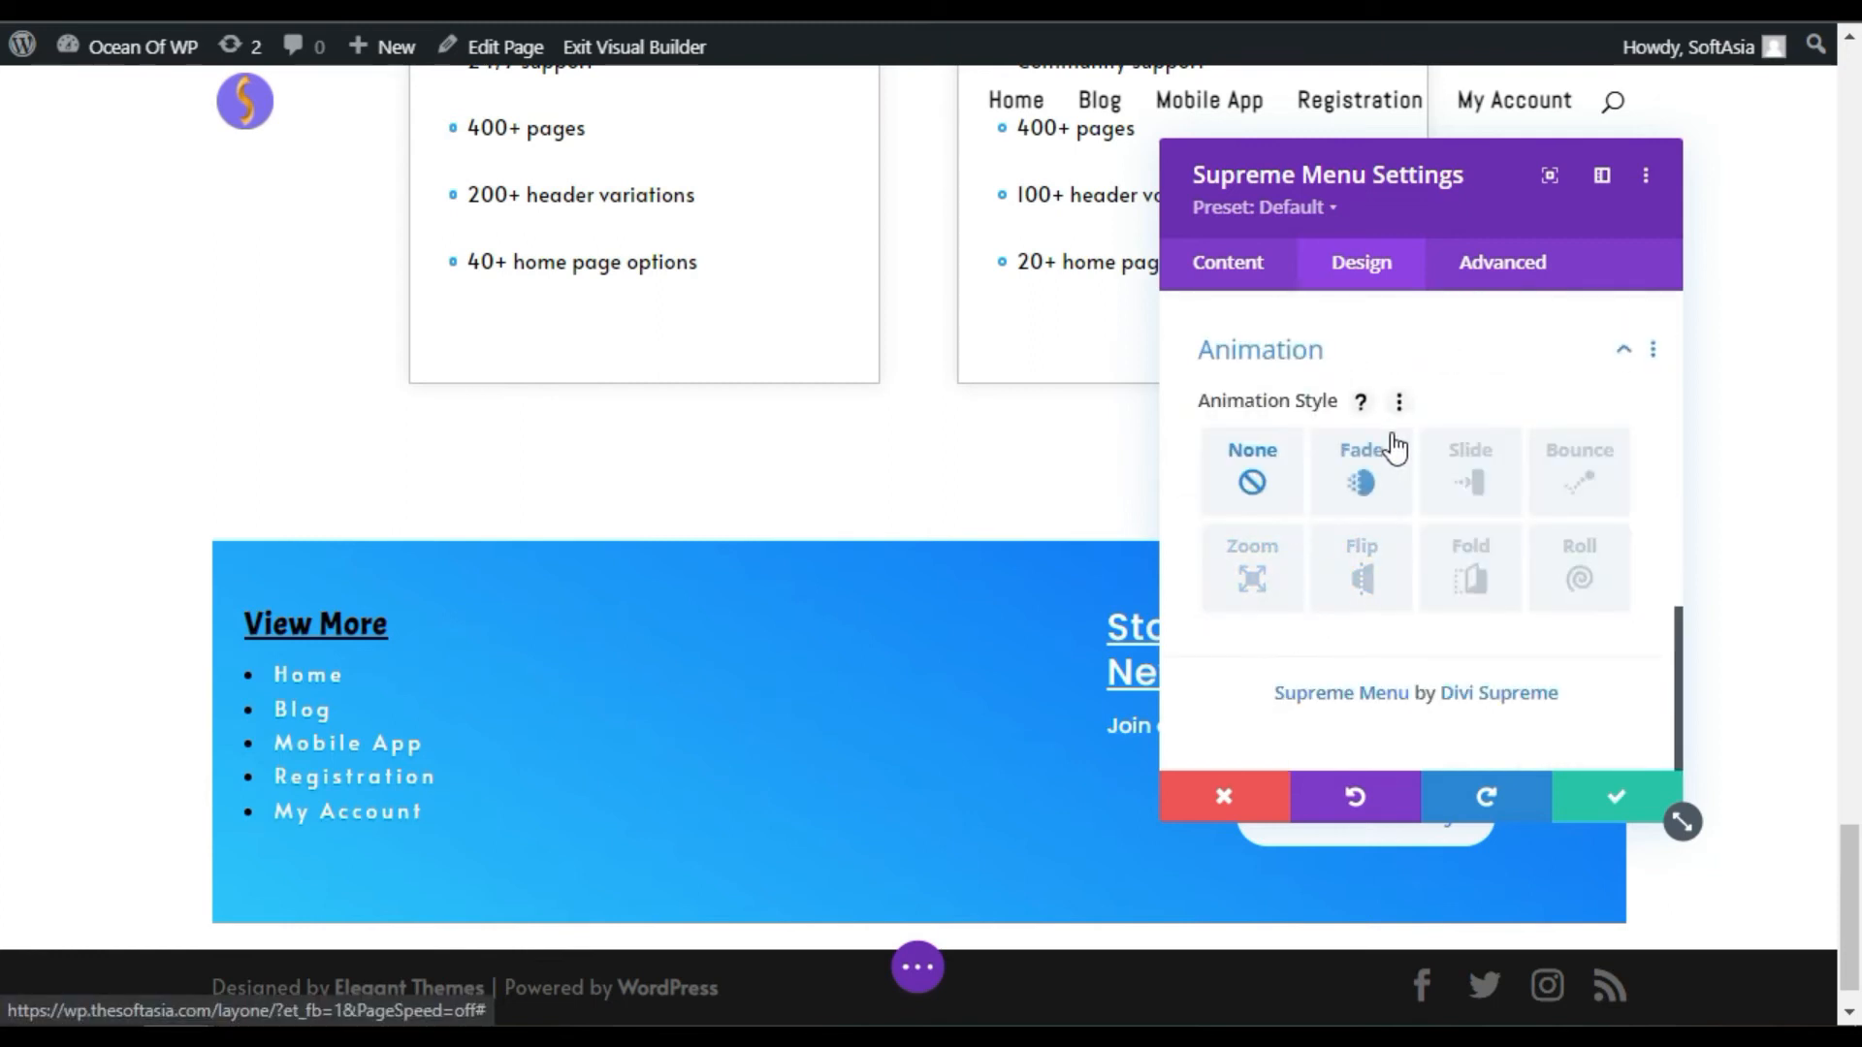
Step: Give the menu module a Fade animation (1000ms, Ease-In-Out, played once)
left_click(1348, 485)
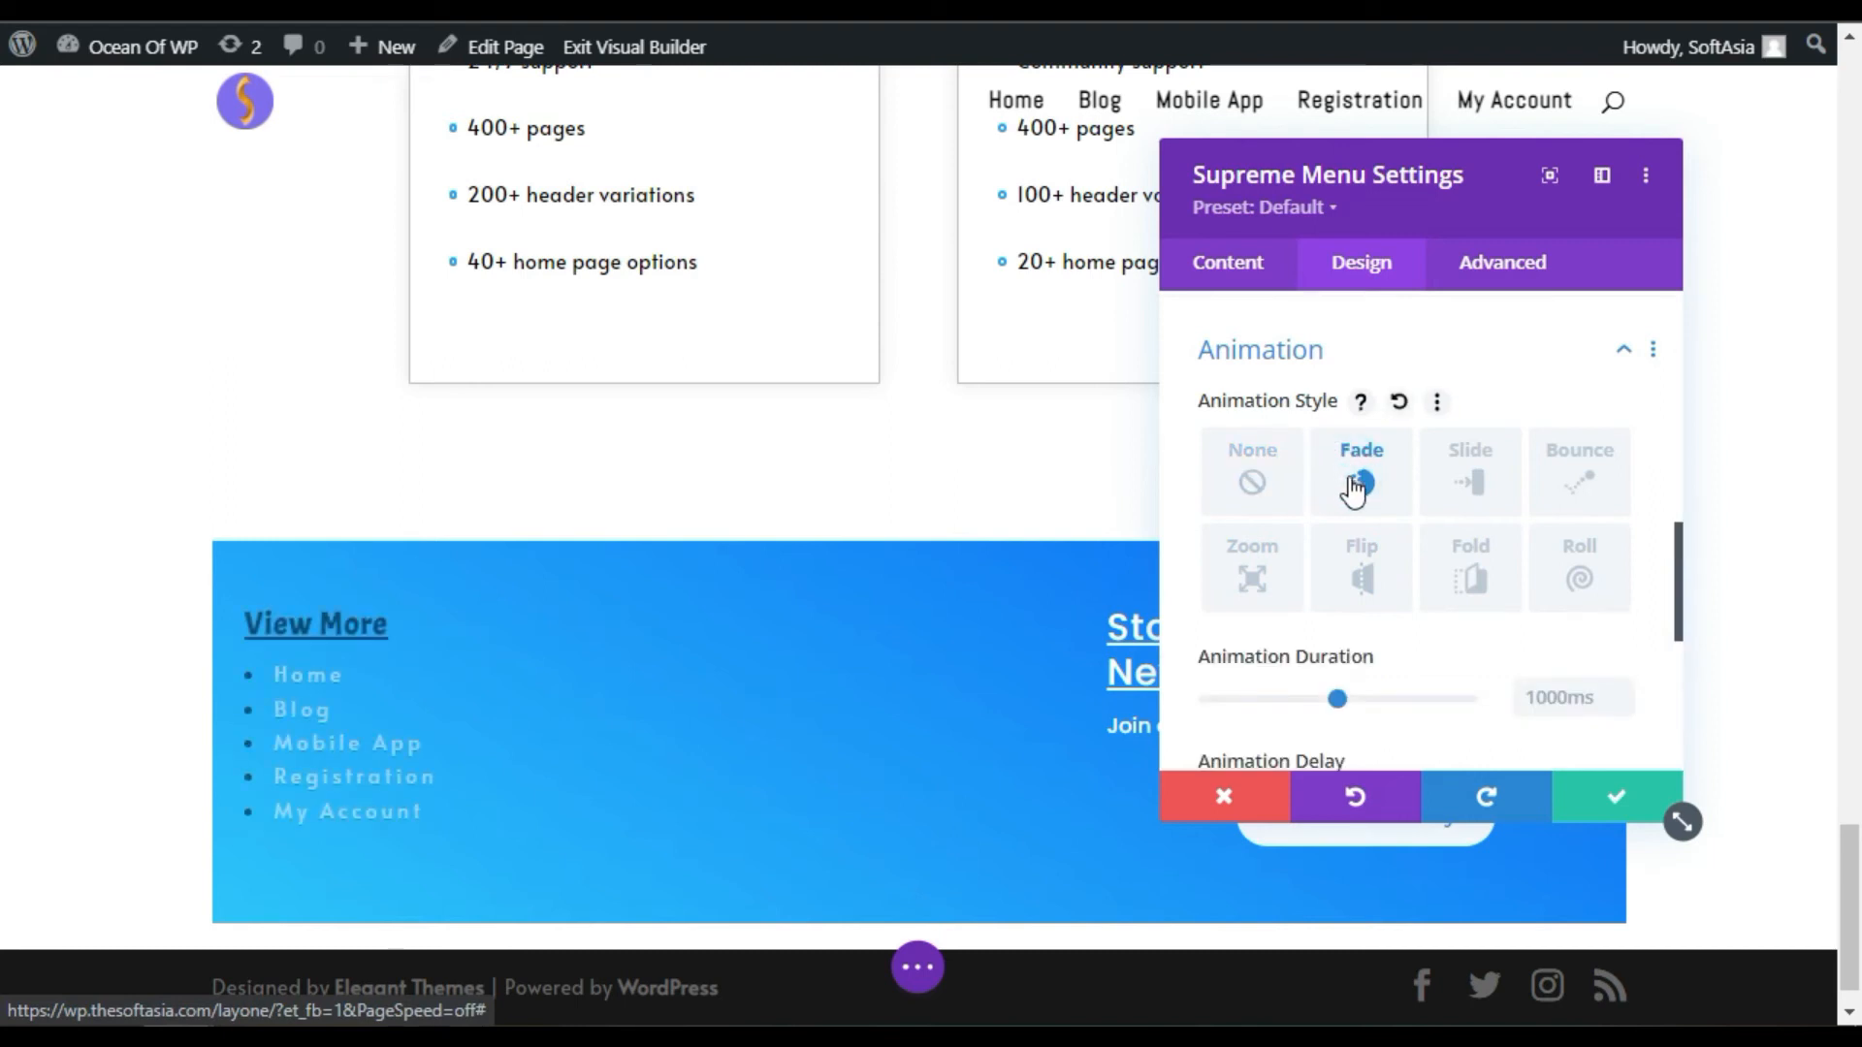
scroll(1353, 499, "down", 4)
scroll(1353, 504, "up", 2)
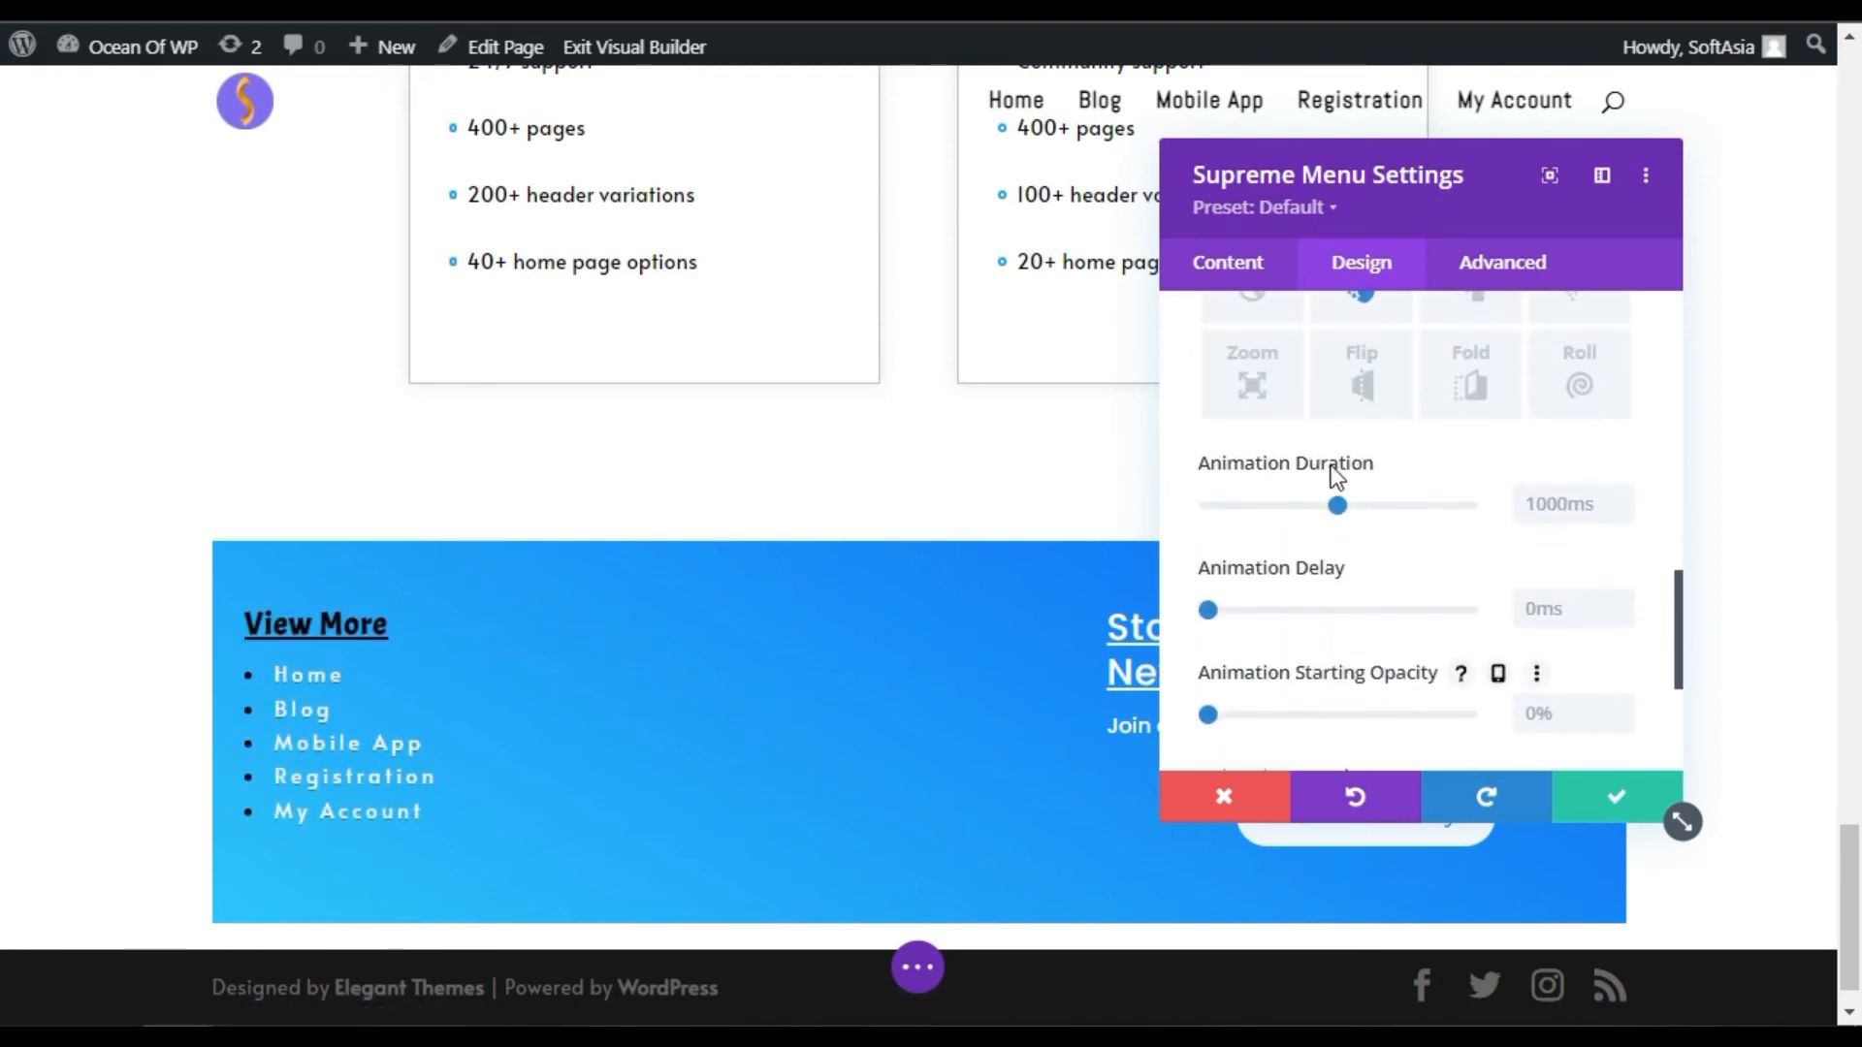
scroll(1289, 582, "down", 2)
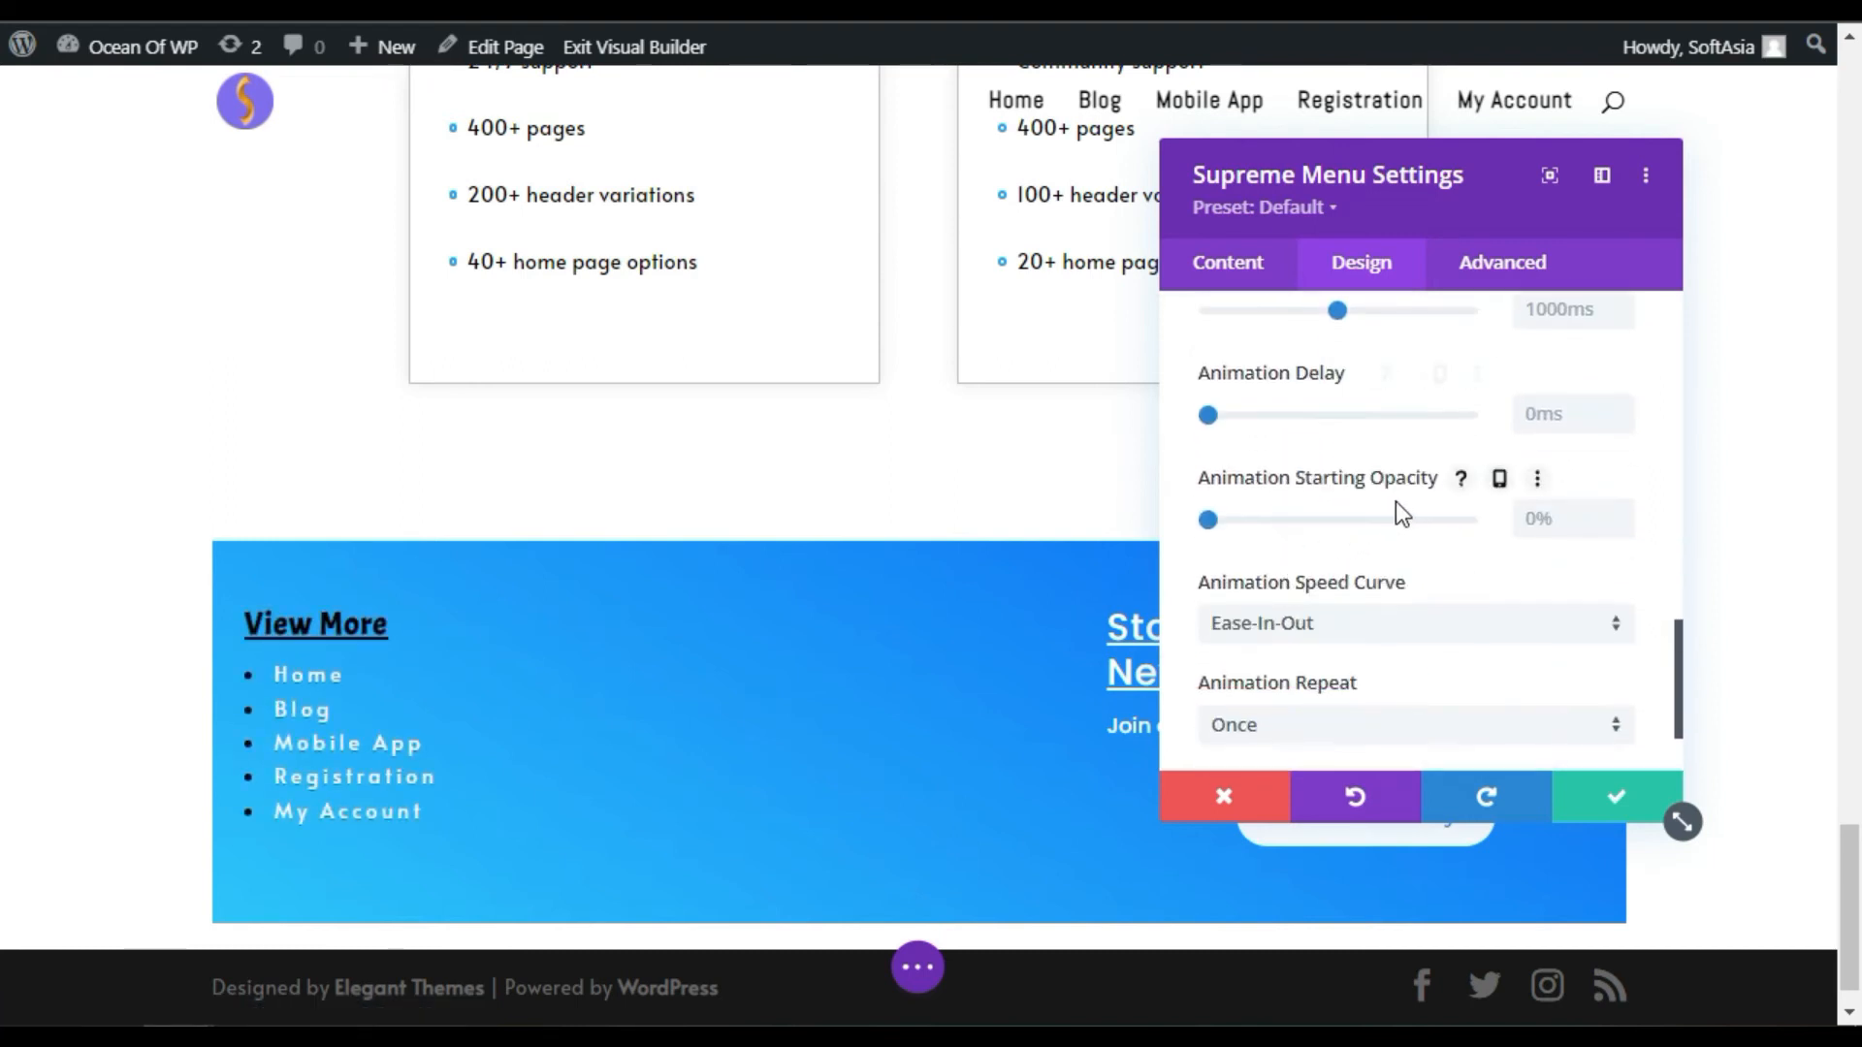
scroll(1395, 509, "down", 3)
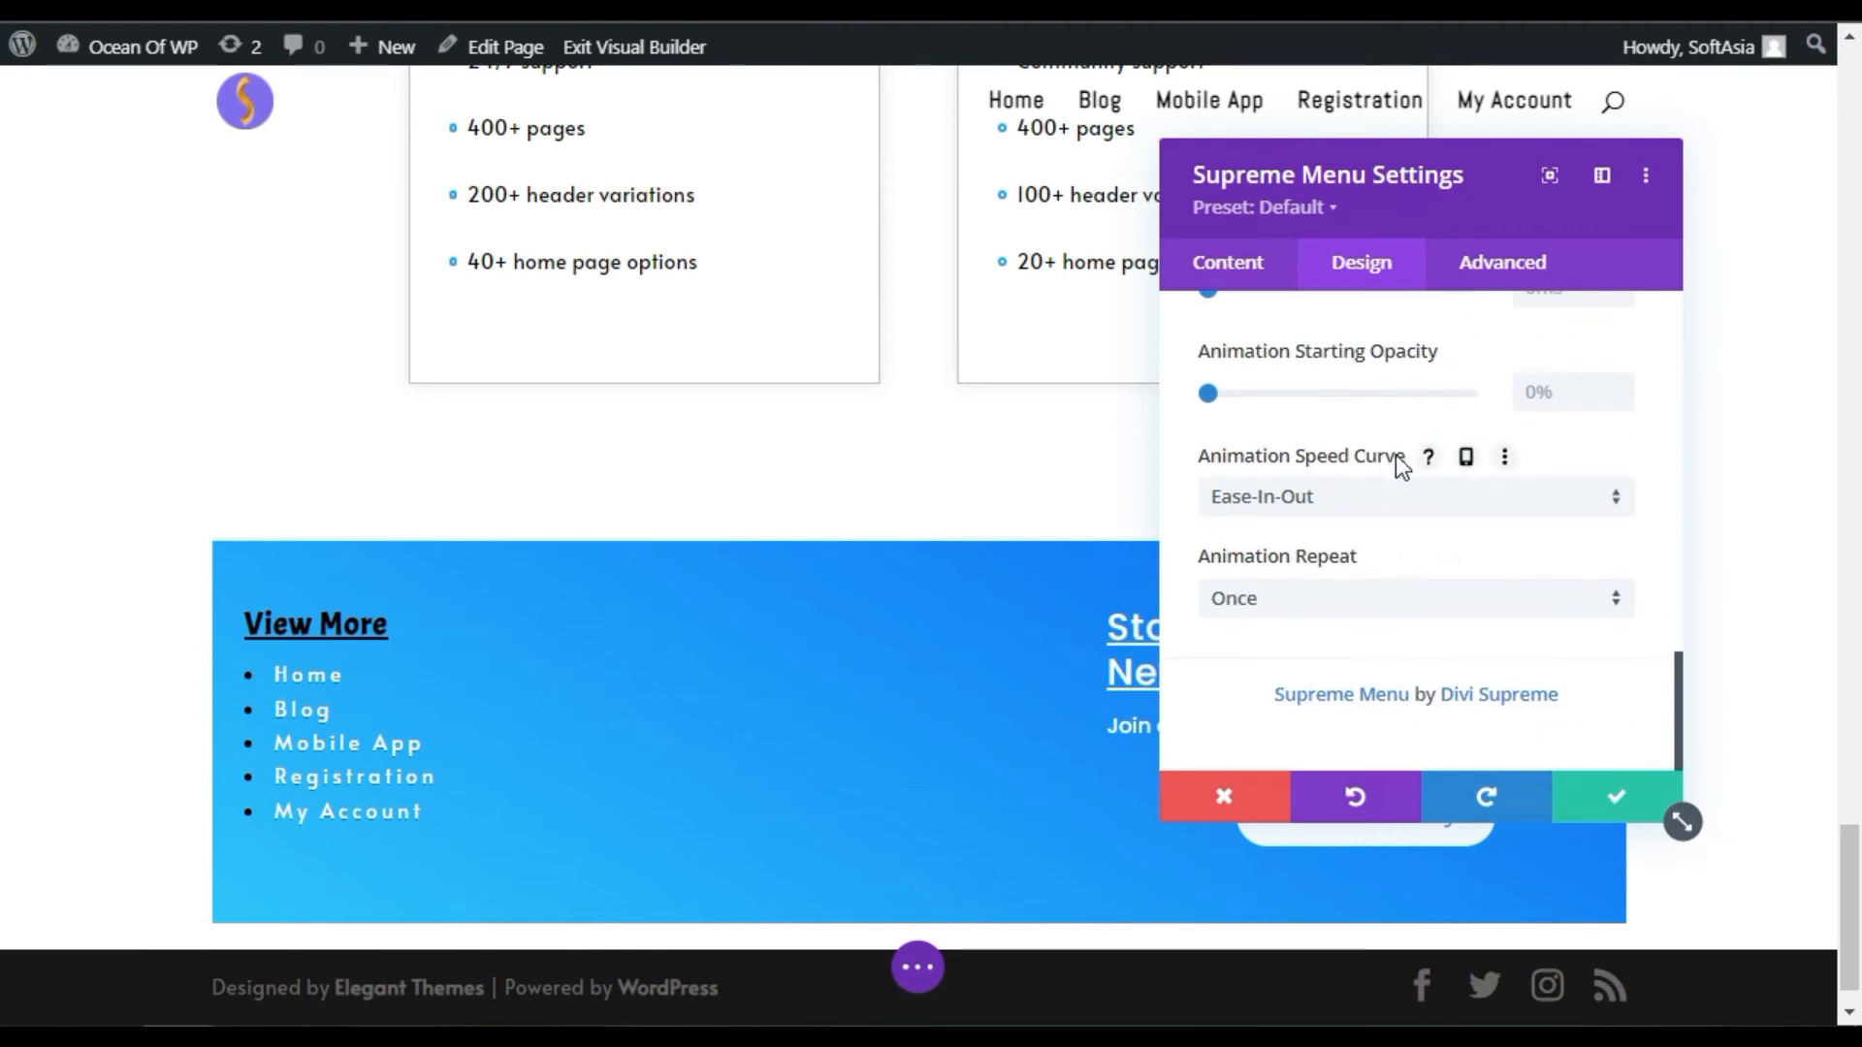
Step: Apply the module settings, save the page, and exit the Visual Builder
left_click(1619, 813)
left_click(946, 967)
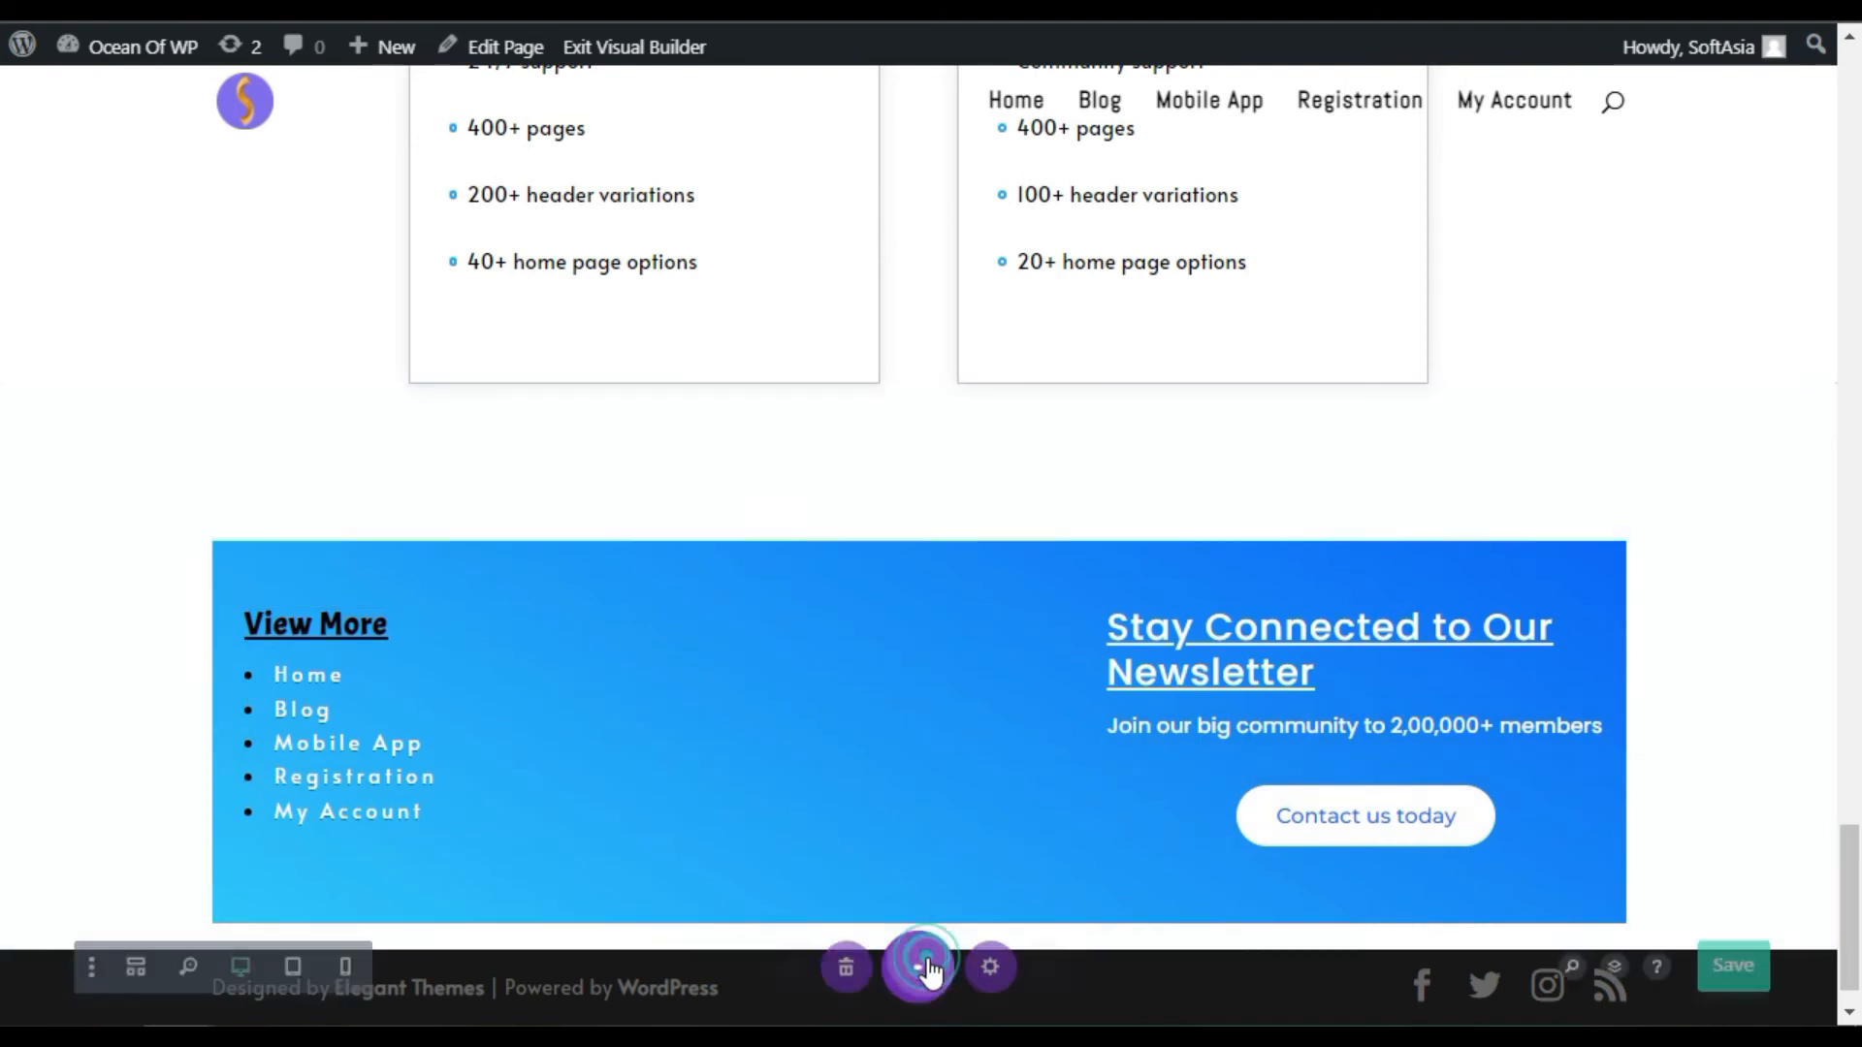
left_click(1758, 965)
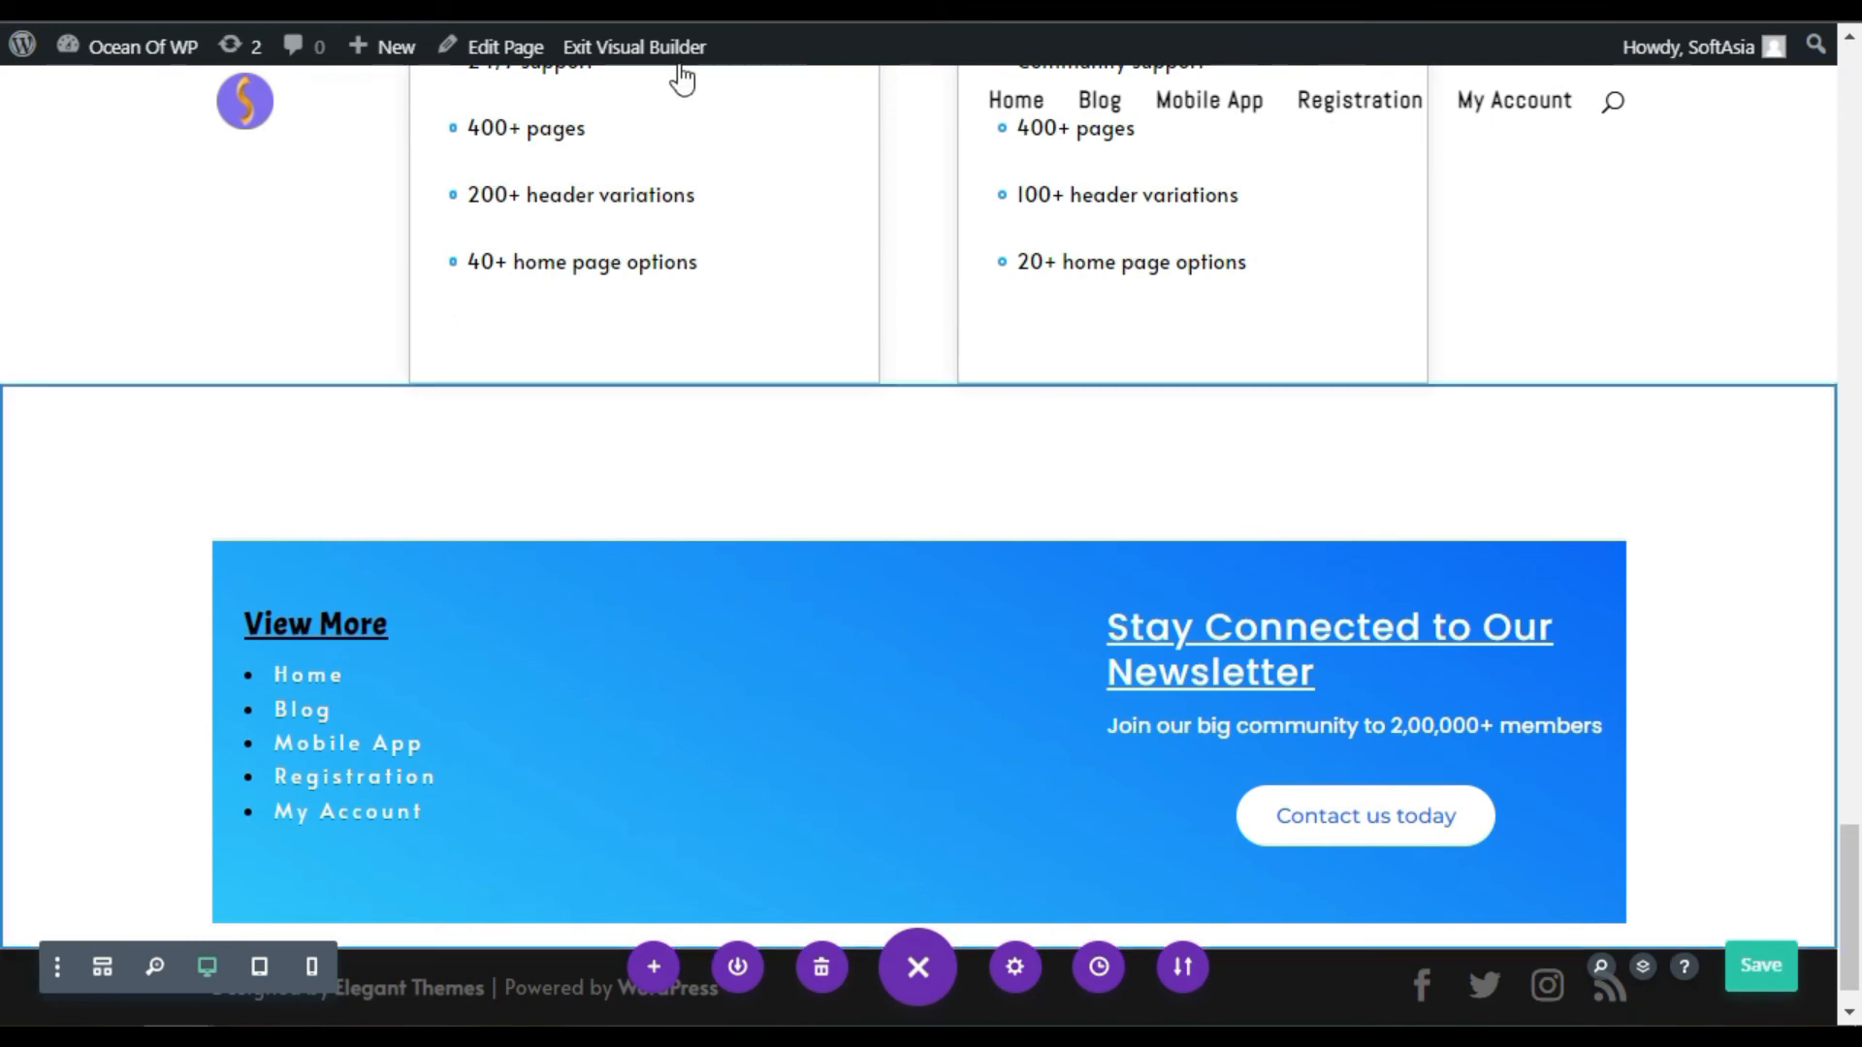
left_click(652, 59)
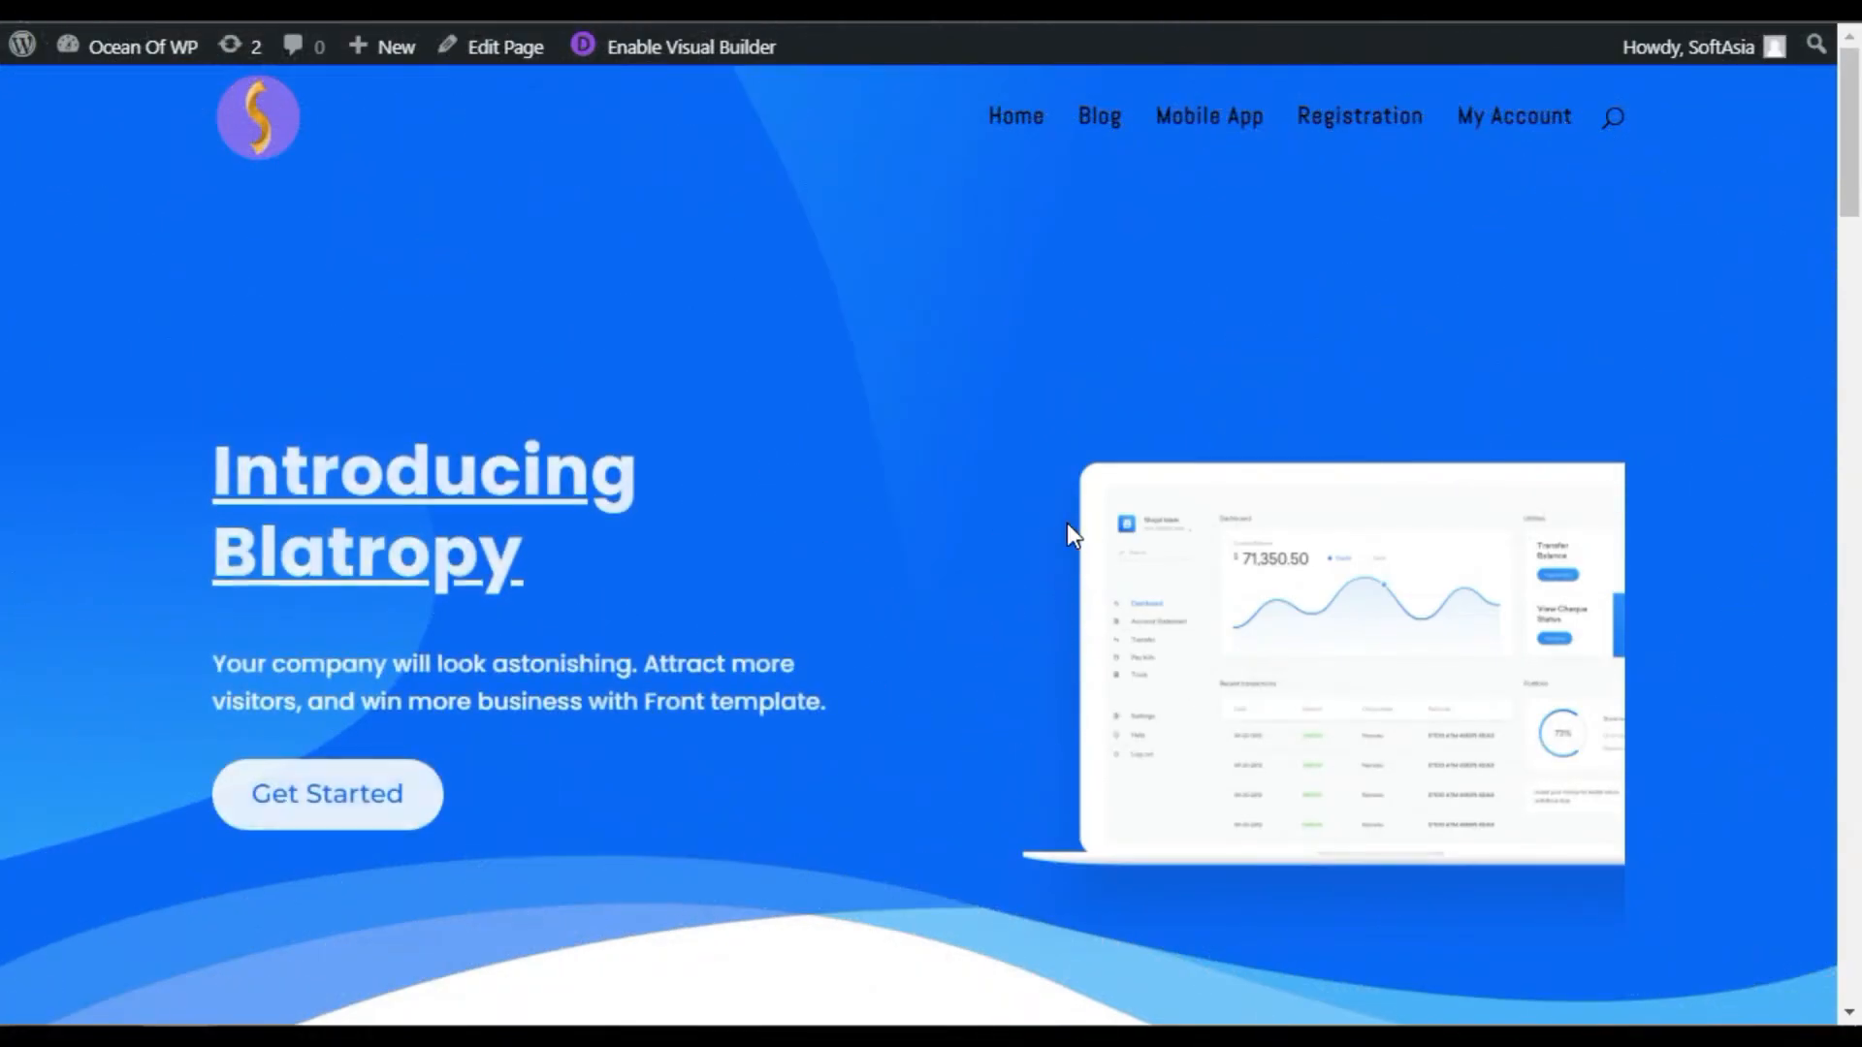
Step: Scroll the live page down to the newsletter section with the white 'View More' links
scroll(1026, 532, "down", 20)
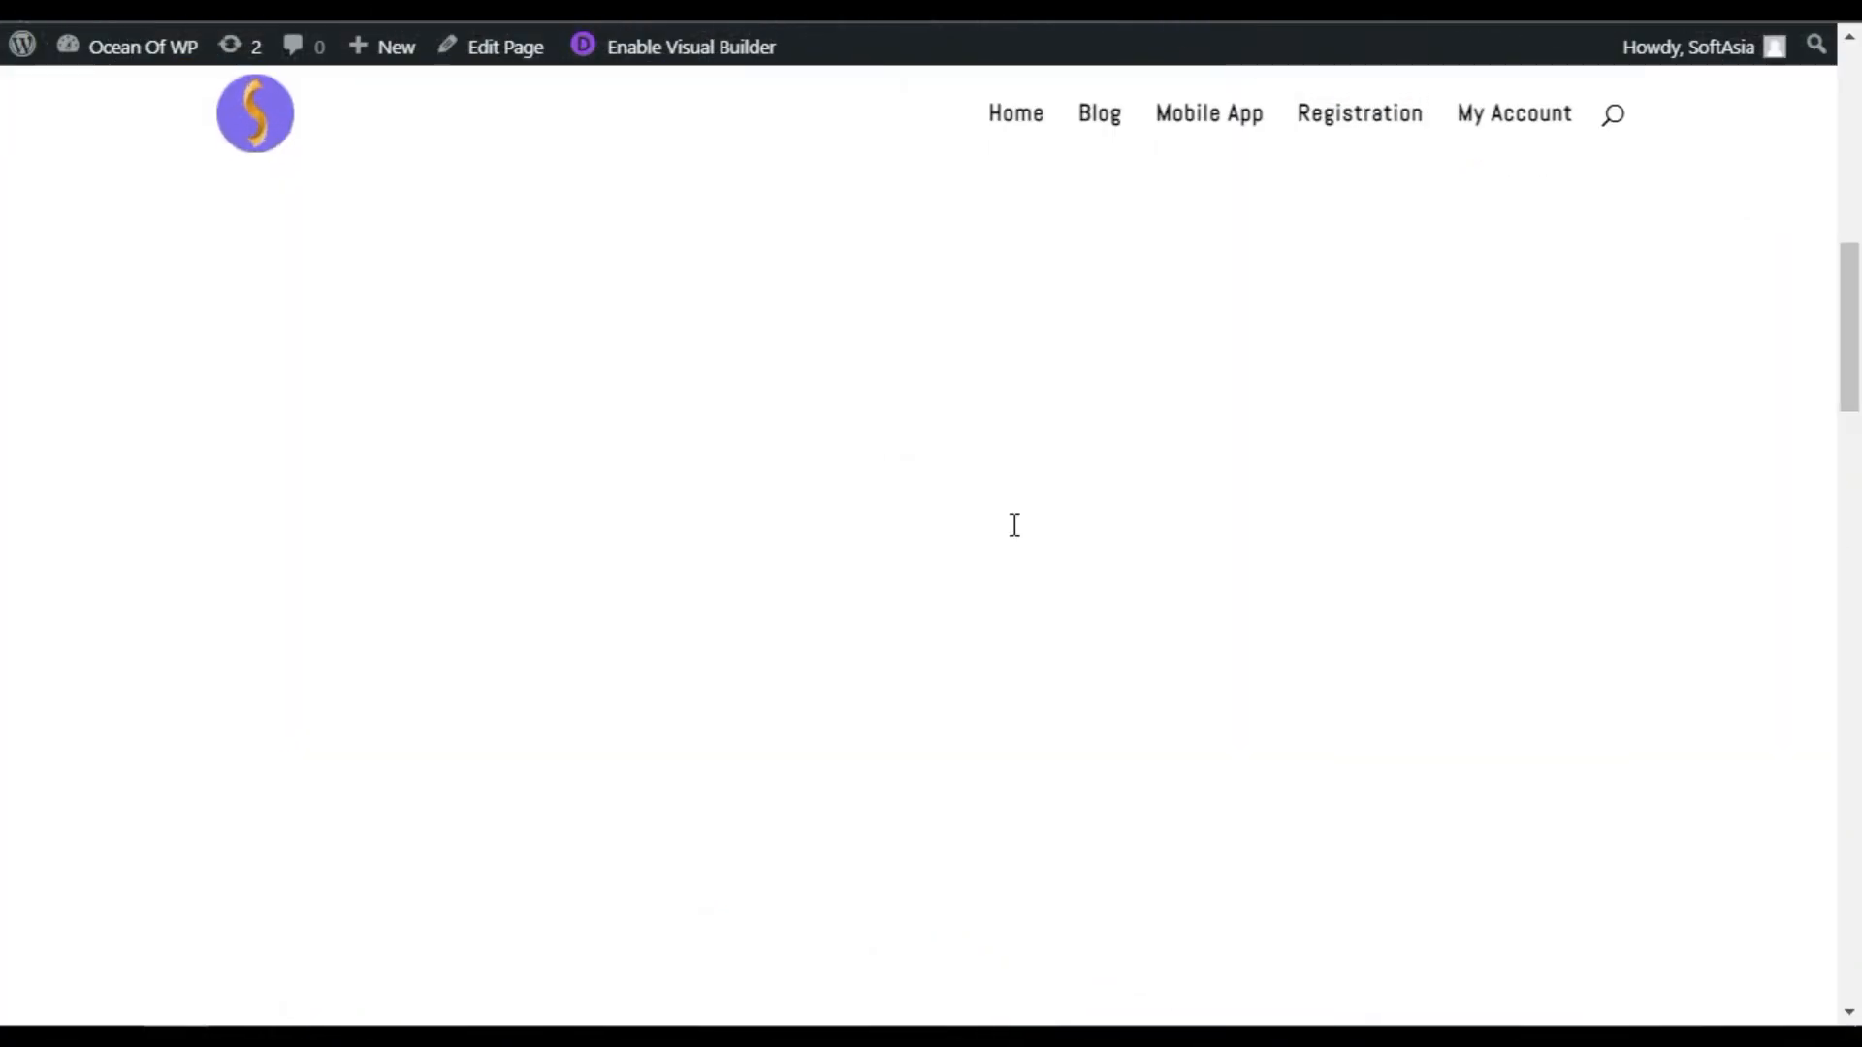
scroll(1003, 555, "down", 2)
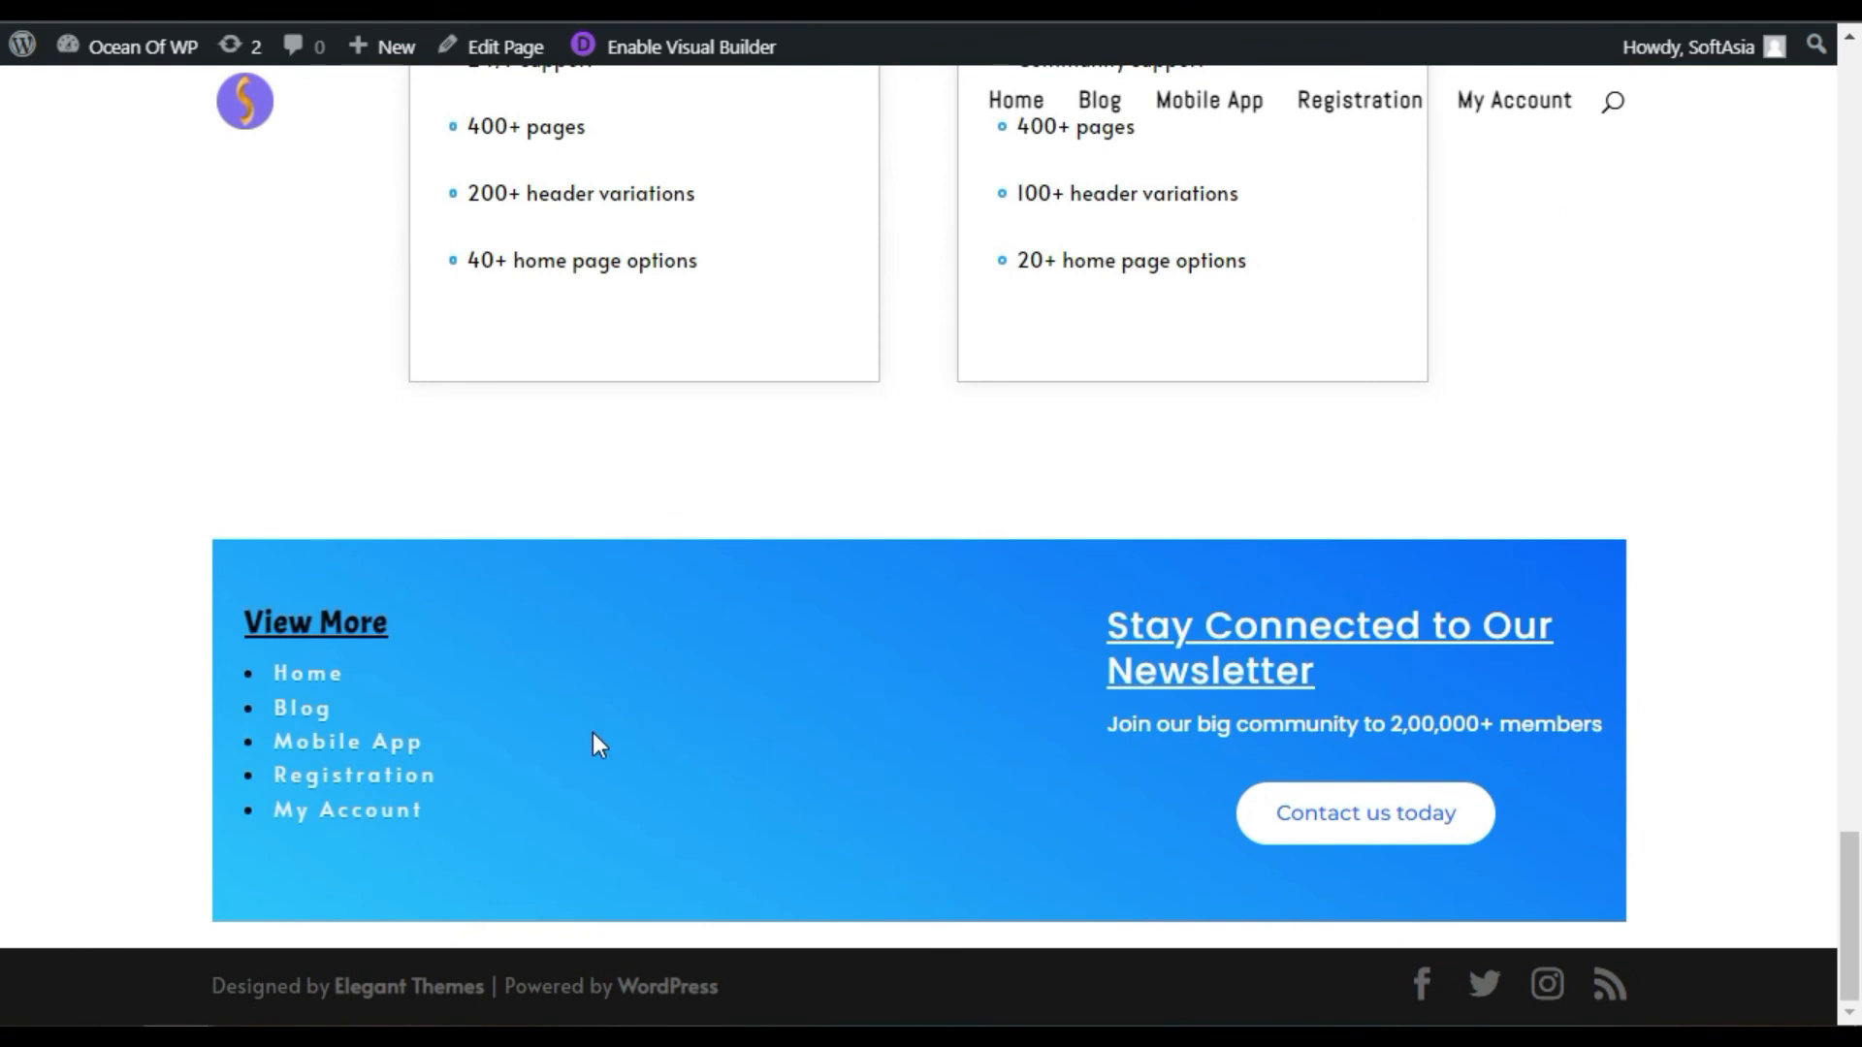